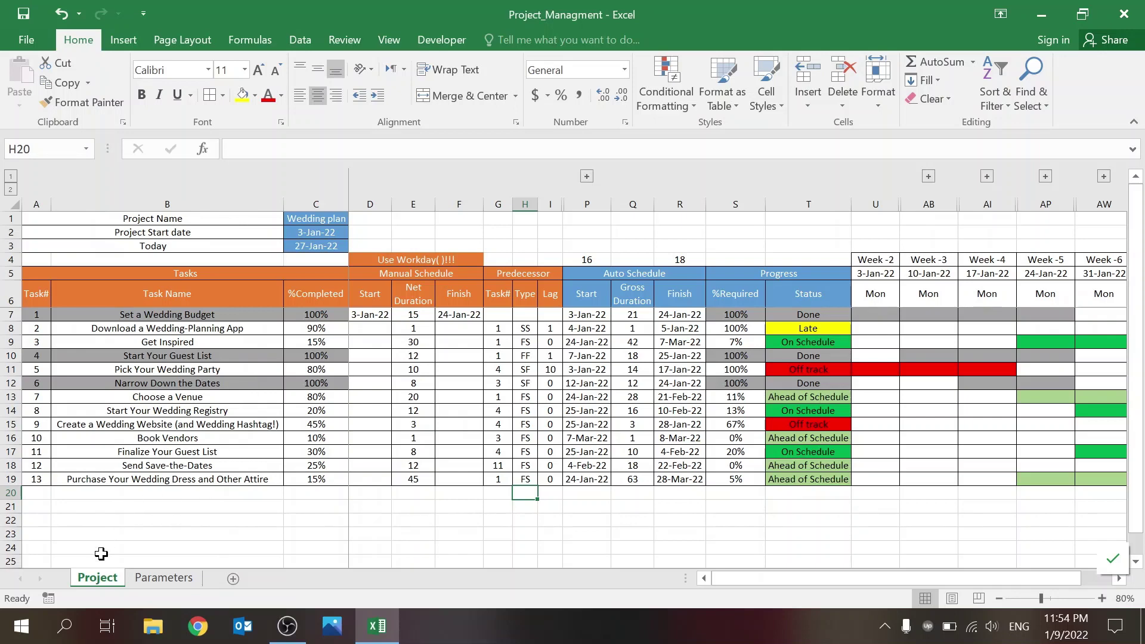
# - Look at the Parameters sheet and return to the Project sheet
pyautogui.click(149, 584)
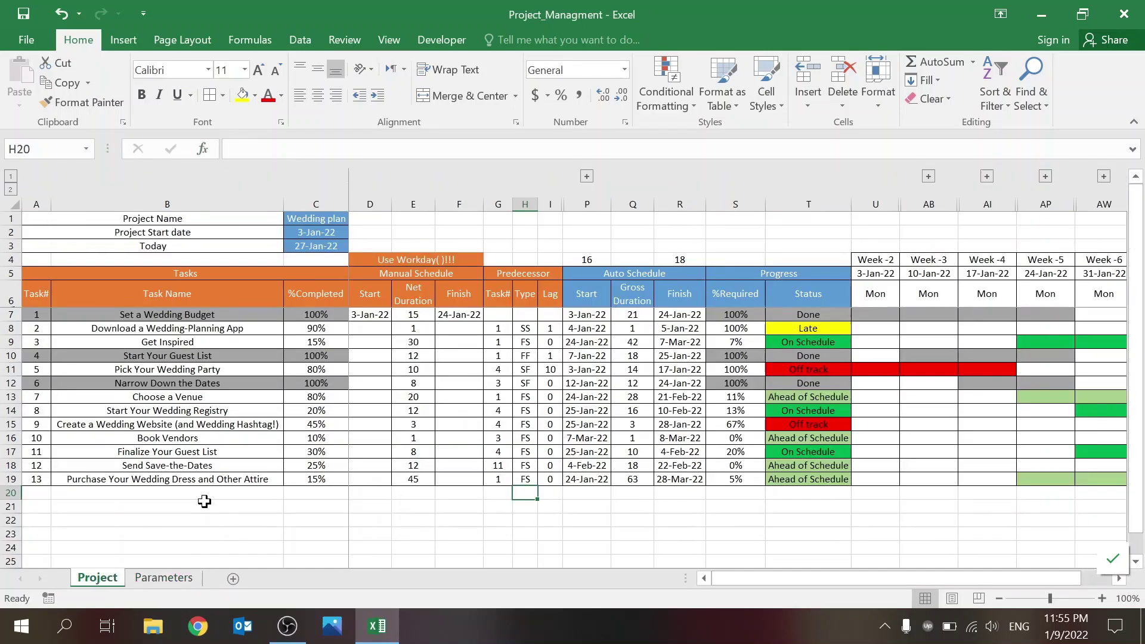
pyautogui.click(100, 580)
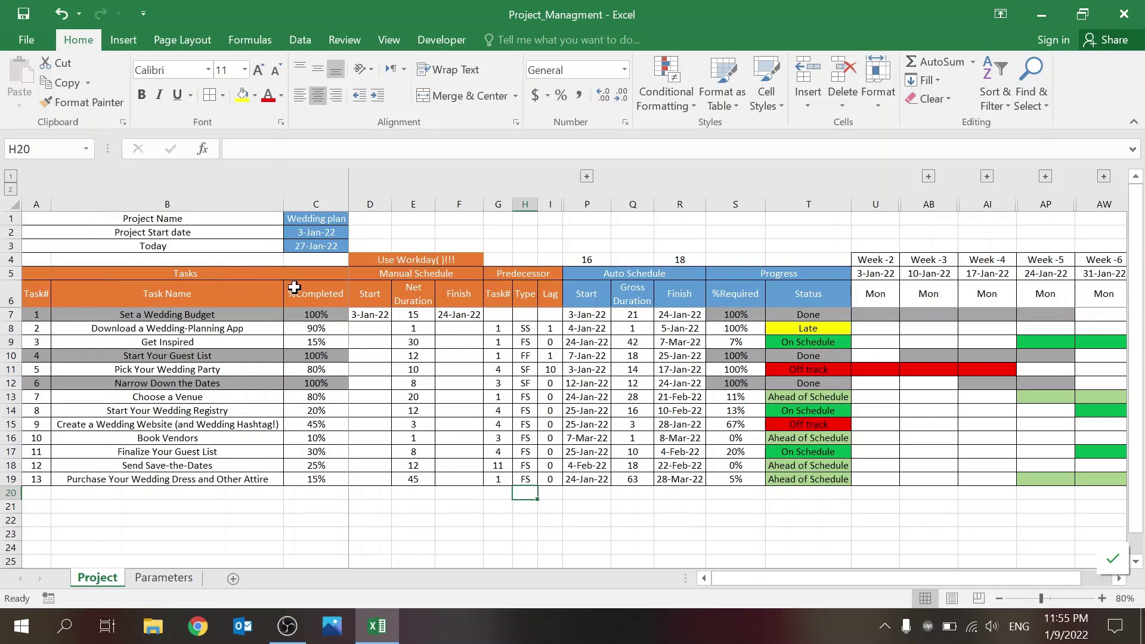
# - Fill the project name, start date and Today value cells C1:C3 with the orange colour used for the task headers
pyautogui.moveTo(330, 220); pyautogui.dragTo(327, 250)
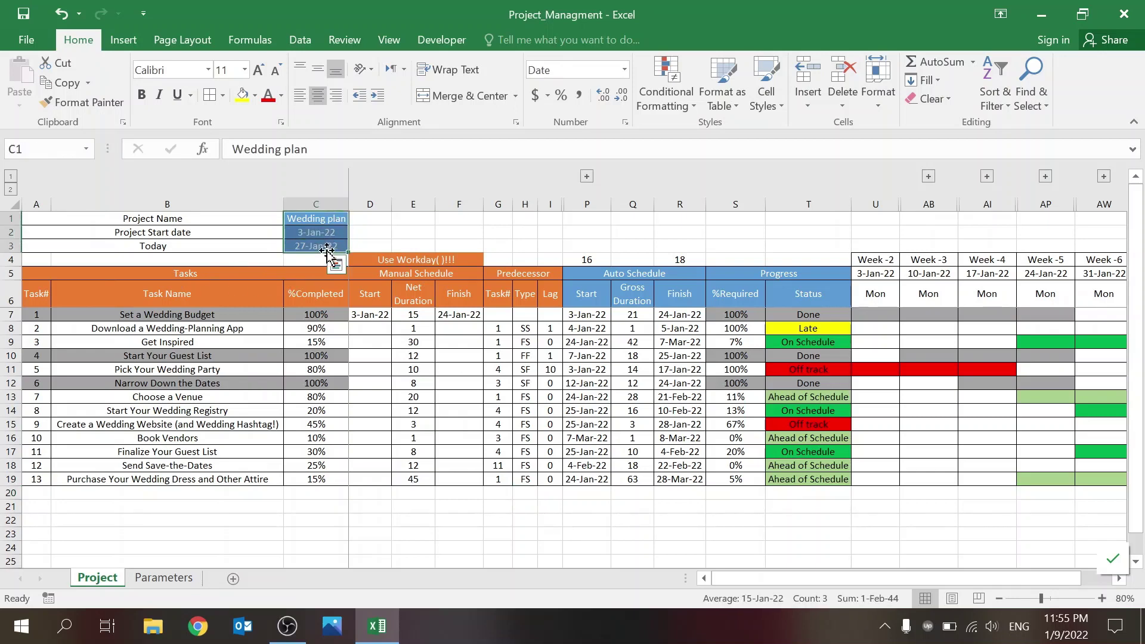
pyautogui.click(254, 96)
pyautogui.click(310, 132)
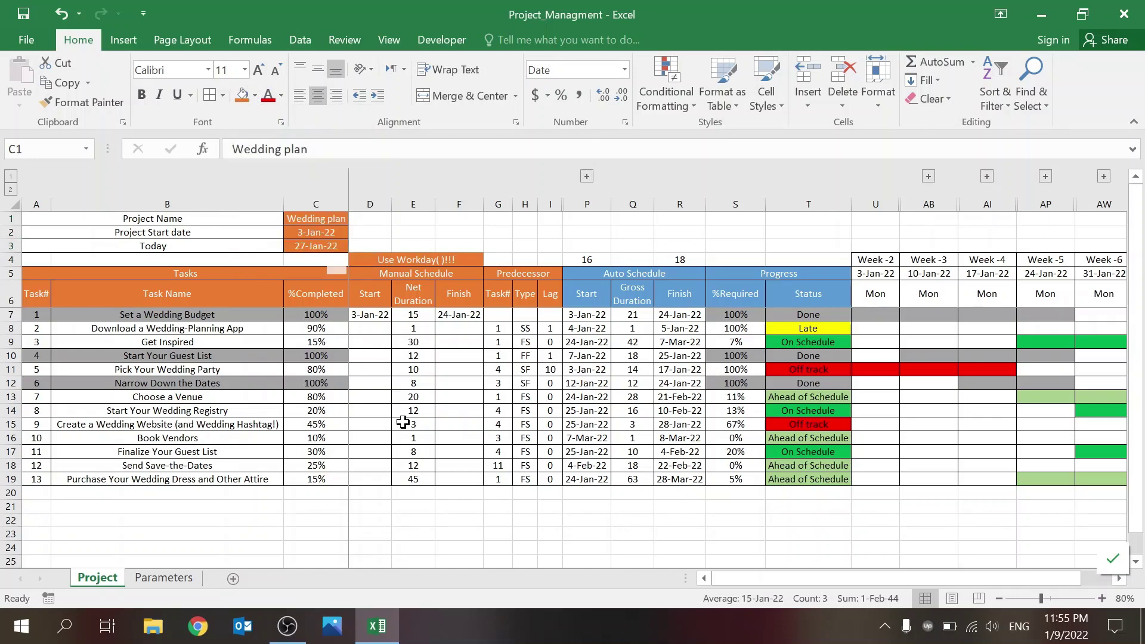
pyautogui.click(393, 511)
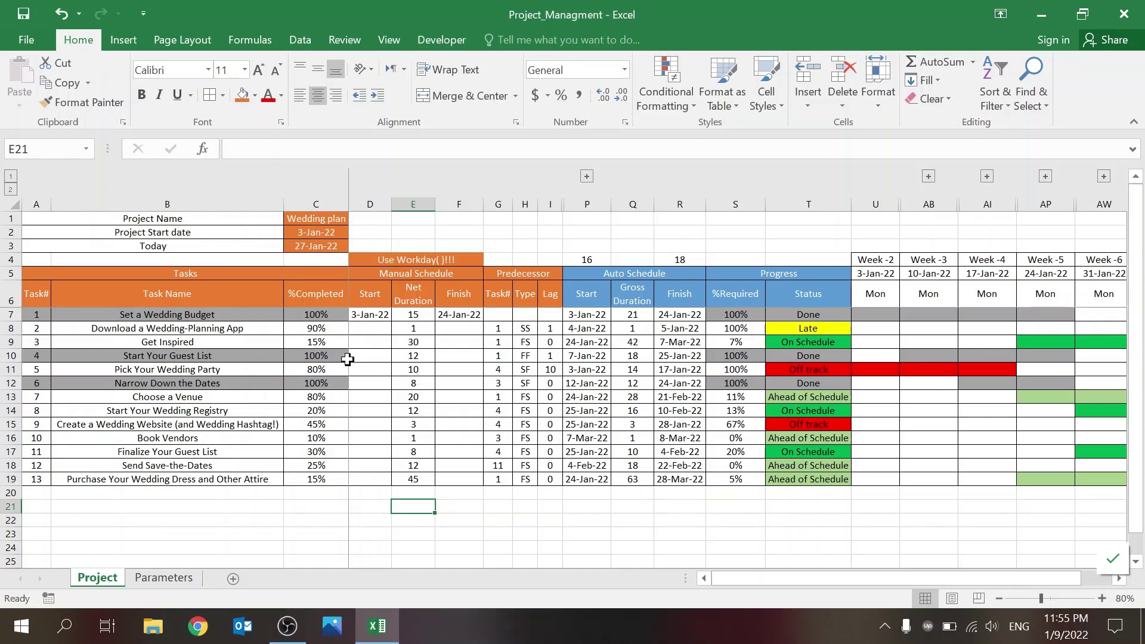
# - Examine the project name and start date cells, and the formulas in the first task's Start cell D7 and the first timeline date U5
pyautogui.click(285, 220)
pyautogui.click(288, 219)
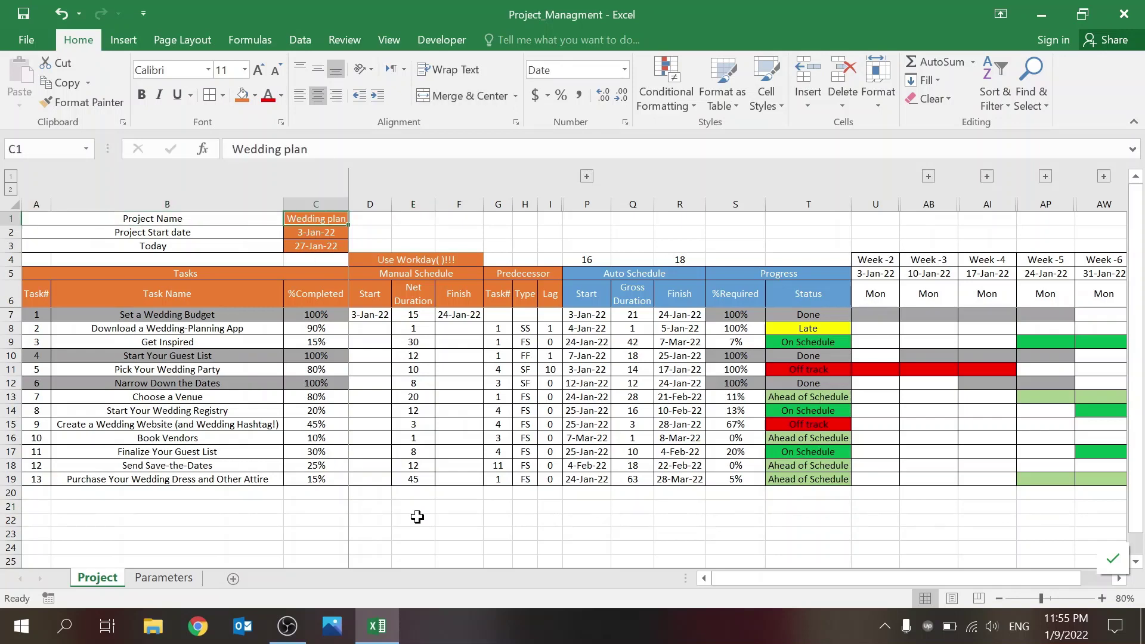
pyautogui.click(220, 232)
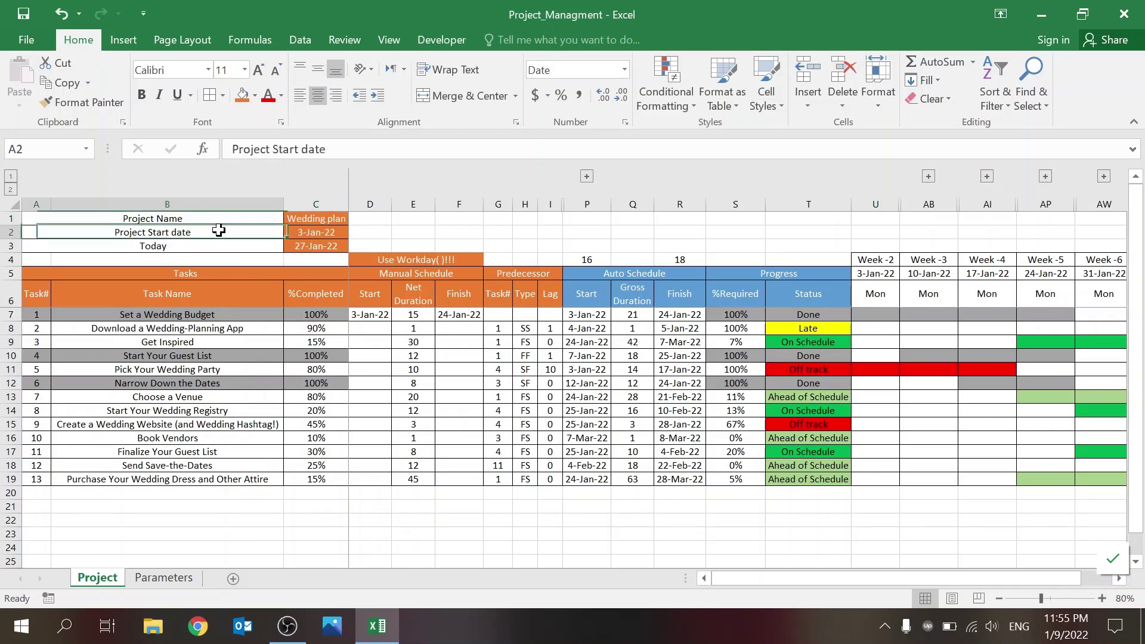
pyautogui.click(302, 231)
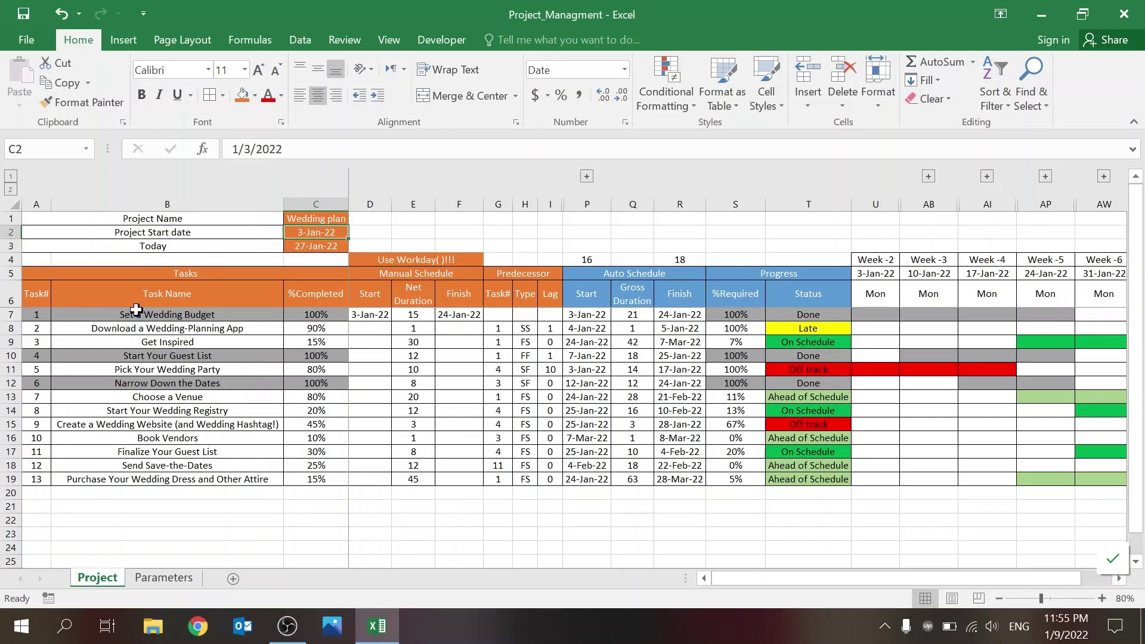
pyautogui.click(358, 312)
pyautogui.press('F2')
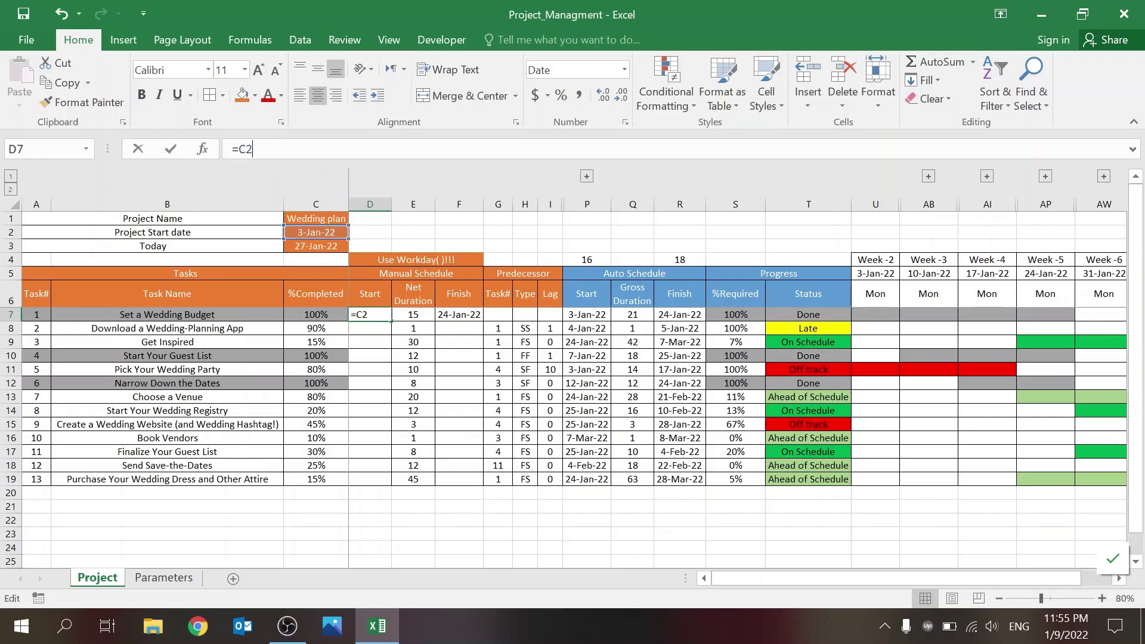
pyautogui.press('Escape')
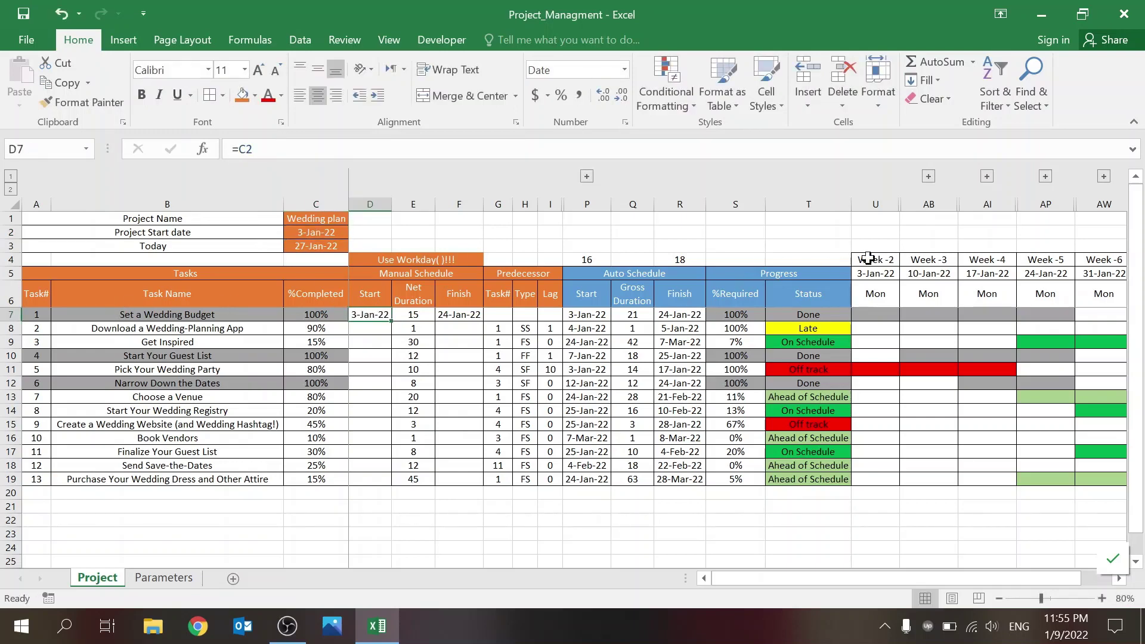
pyautogui.click(873, 272)
pyautogui.press('F2')
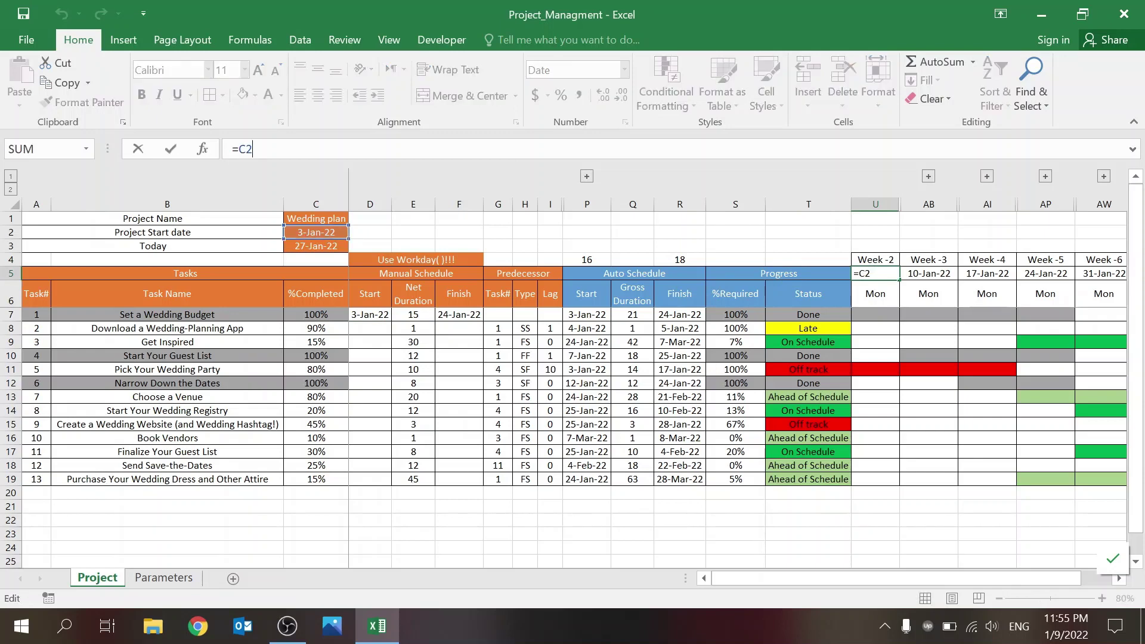
pyautogui.press('Escape')
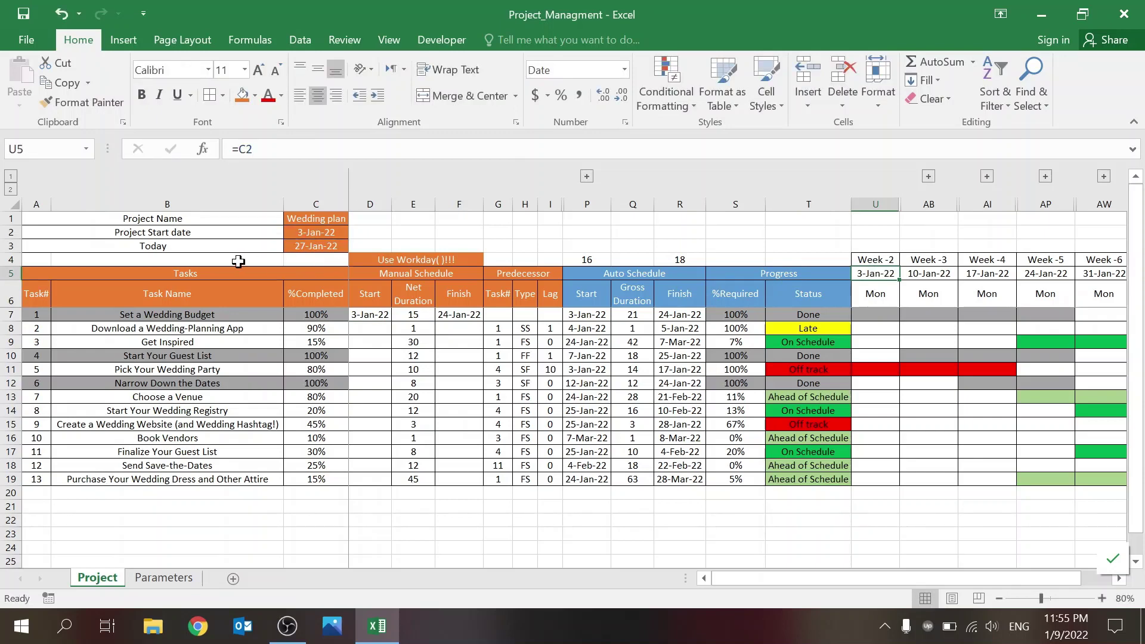
# - Try the formula =TODAY() in the Today cell C3 and undo the entry
pyautogui.click(293, 248)
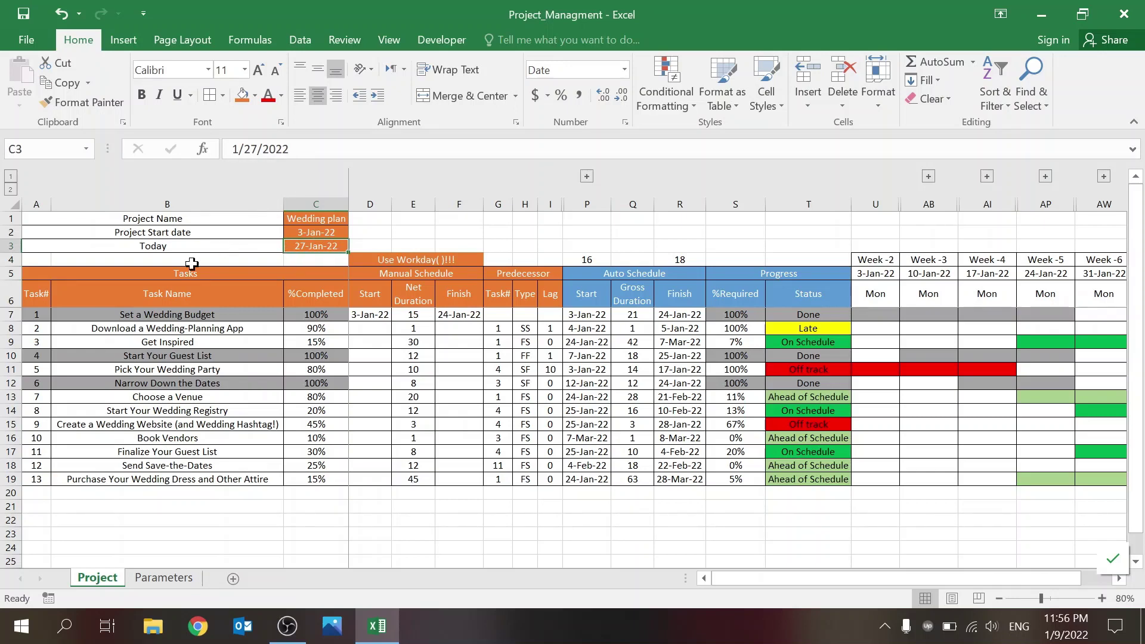
pyautogui.write('=')
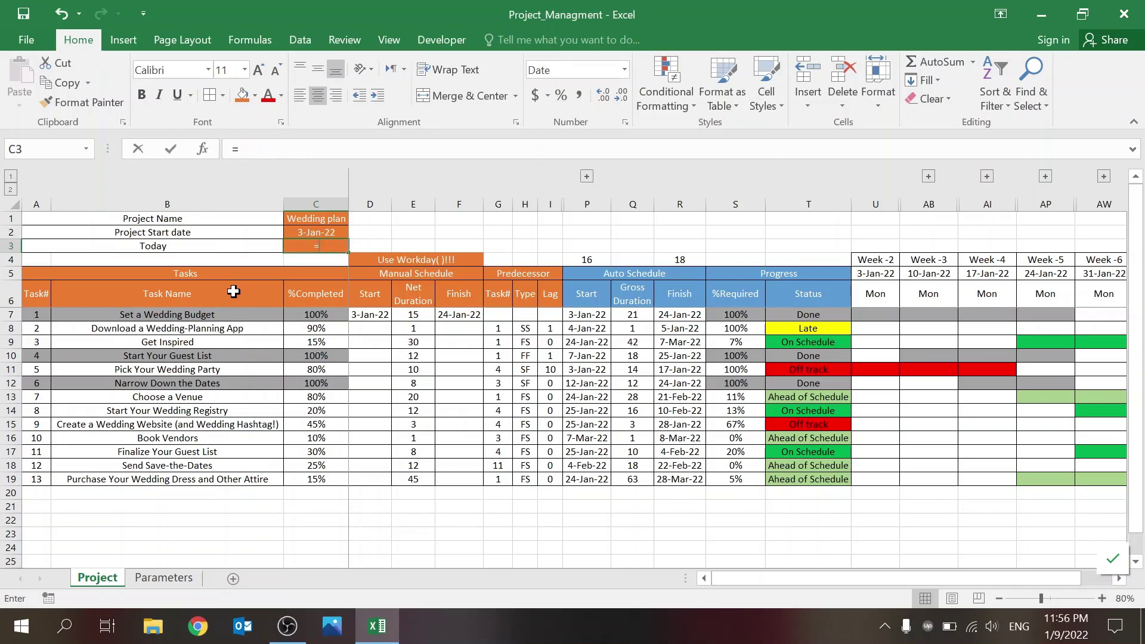
pyautogui.write('today()')
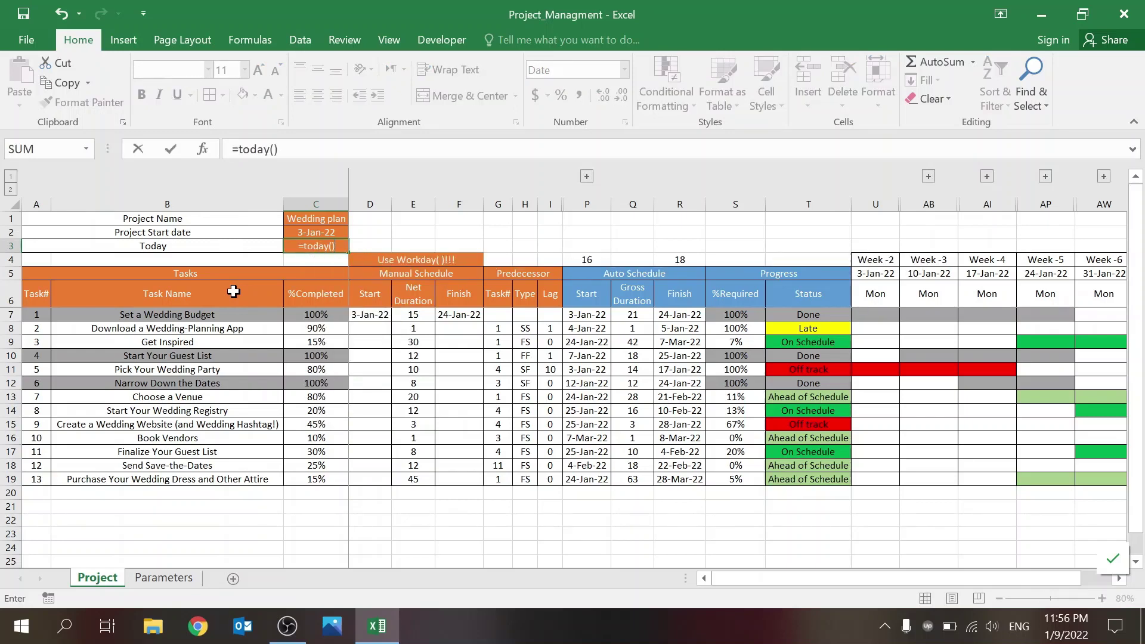
pyautogui.press('Return')
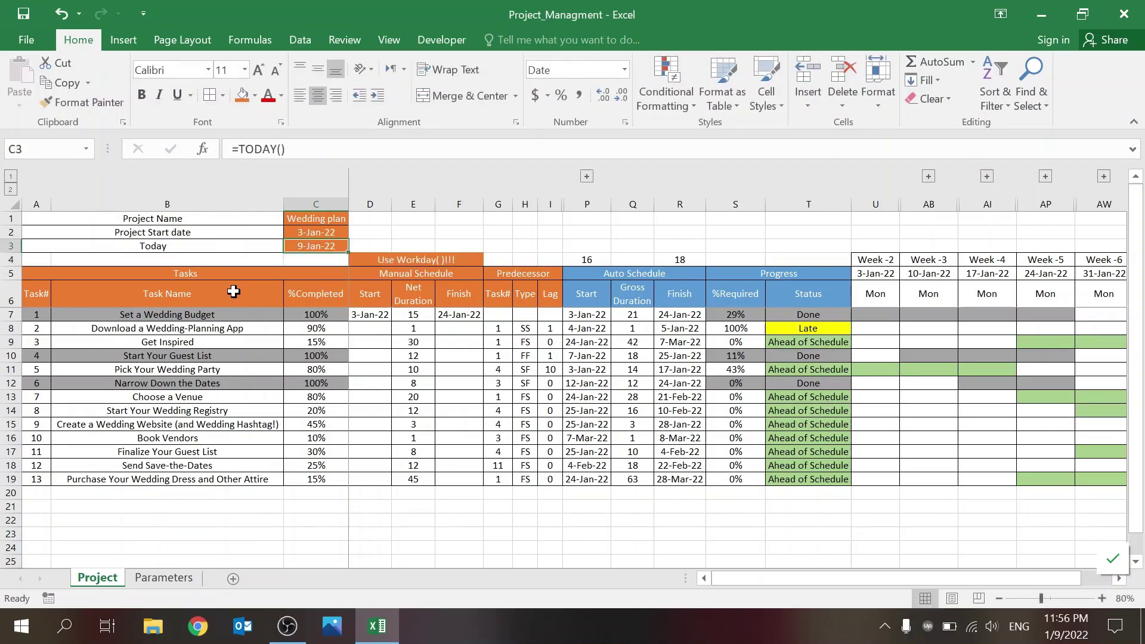
pyautogui.hotkey('ctrl', 'z')
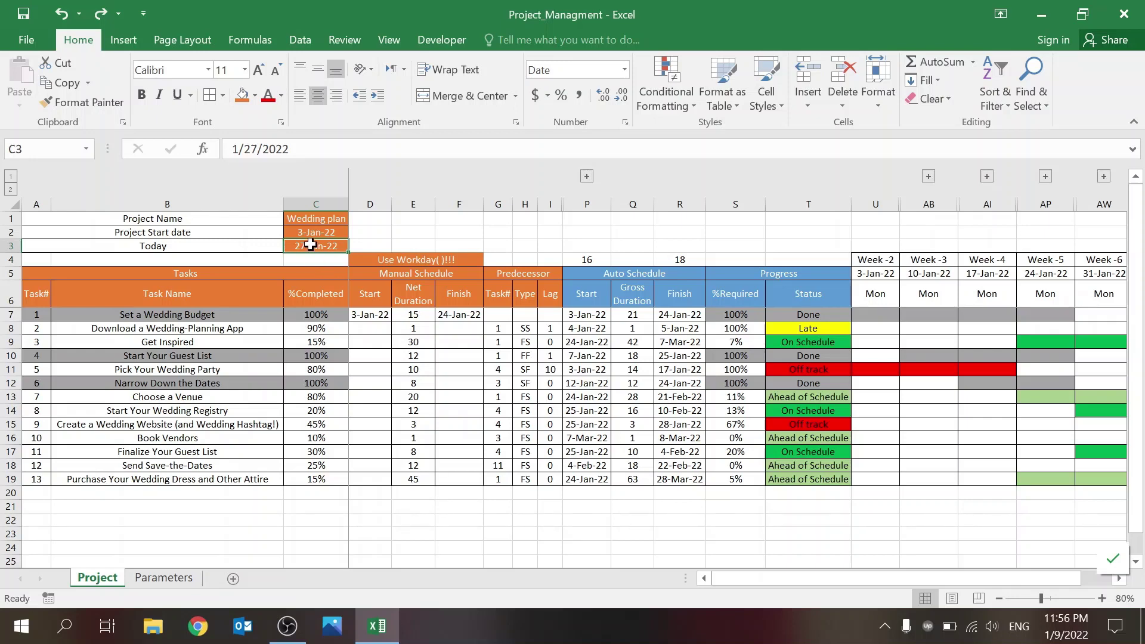
# - Examine the %Required and Status columns of the Progress section and the Task# column of the Tasks section
pyautogui.click(739, 204)
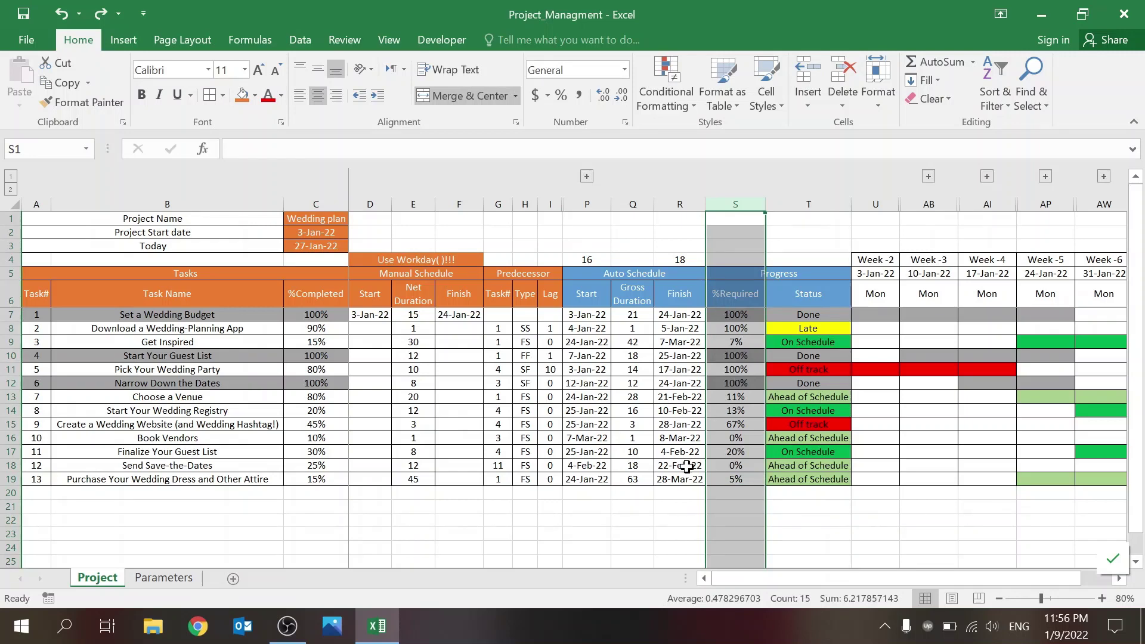
pyautogui.click(809, 205)
pyautogui.click(632, 516)
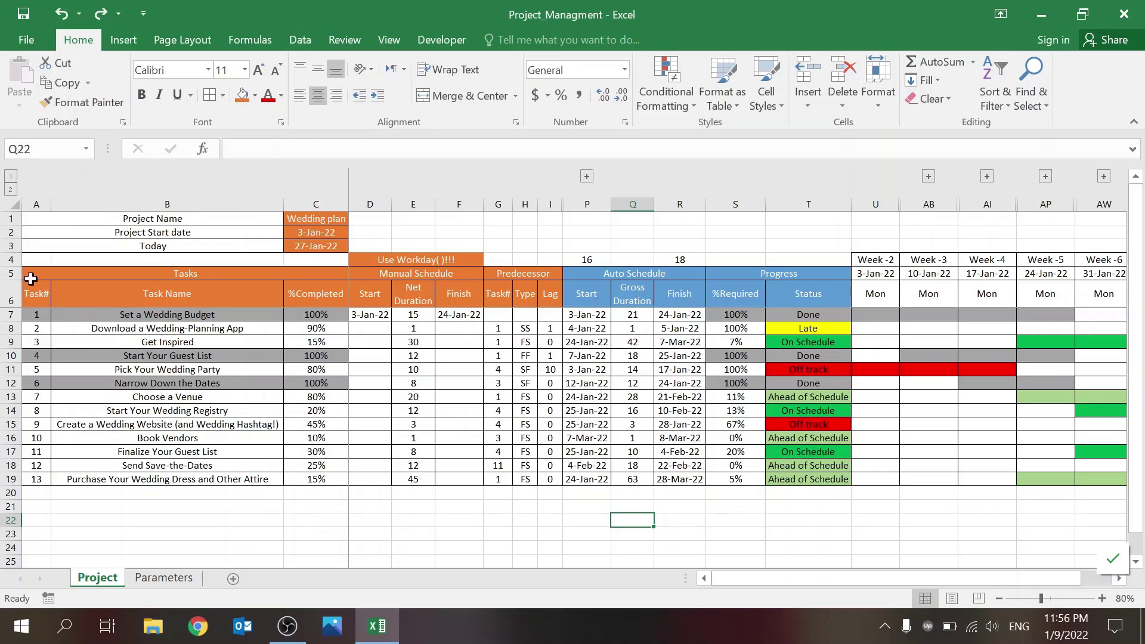
pyautogui.click(37, 204)
pyautogui.click(41, 316)
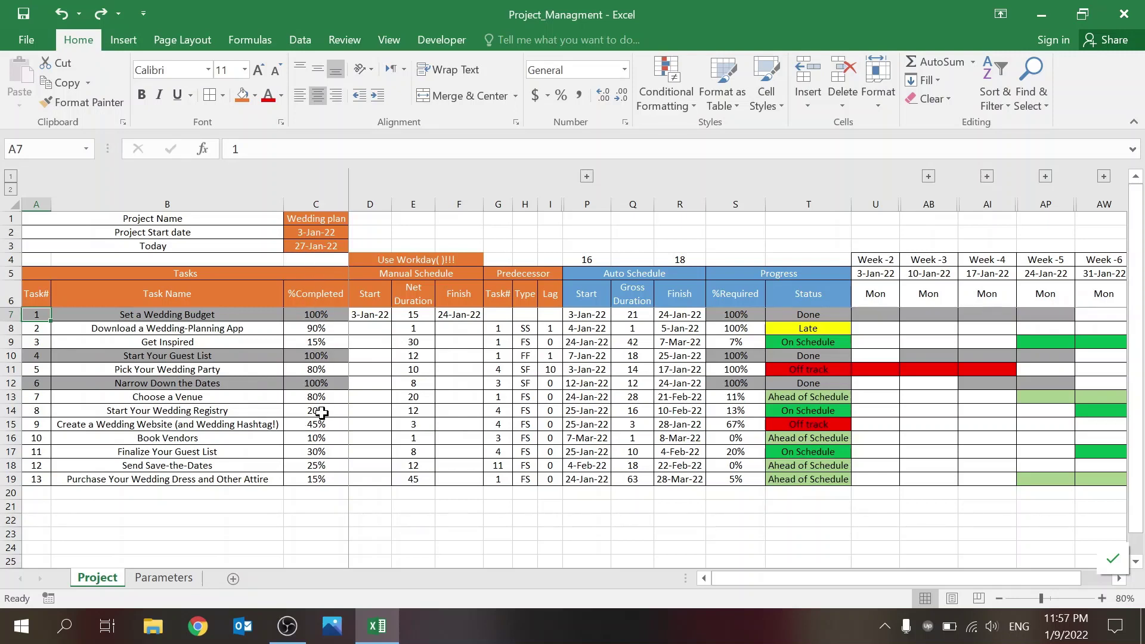
# - Inspect the data validation settings of the first task's %Completed cell C7
pyautogui.click(328, 328)
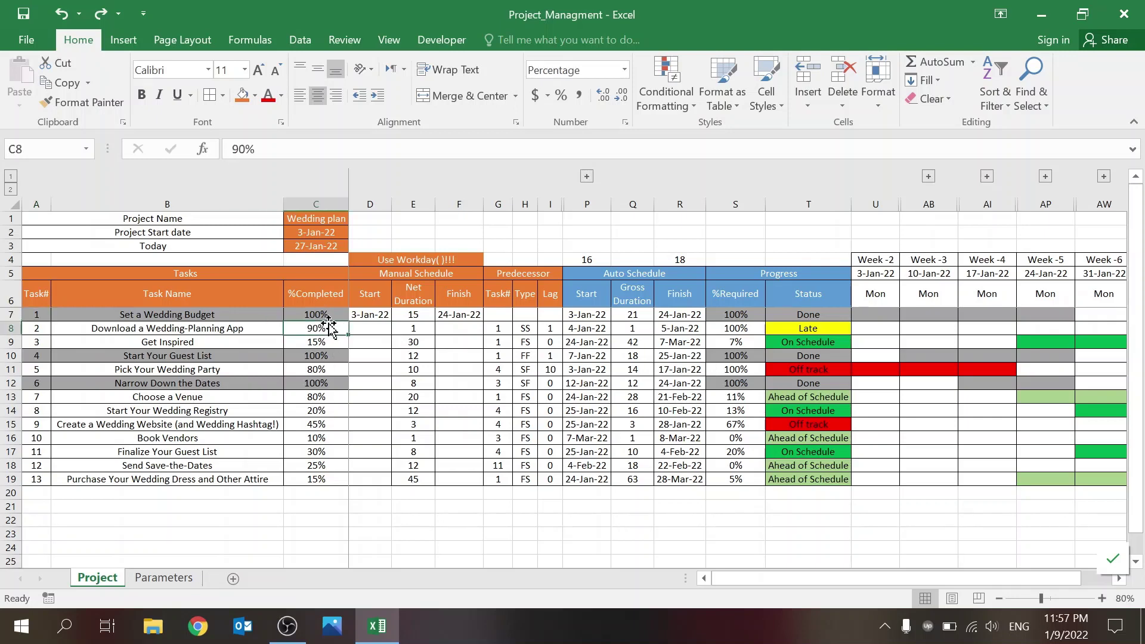
pyautogui.click(322, 313)
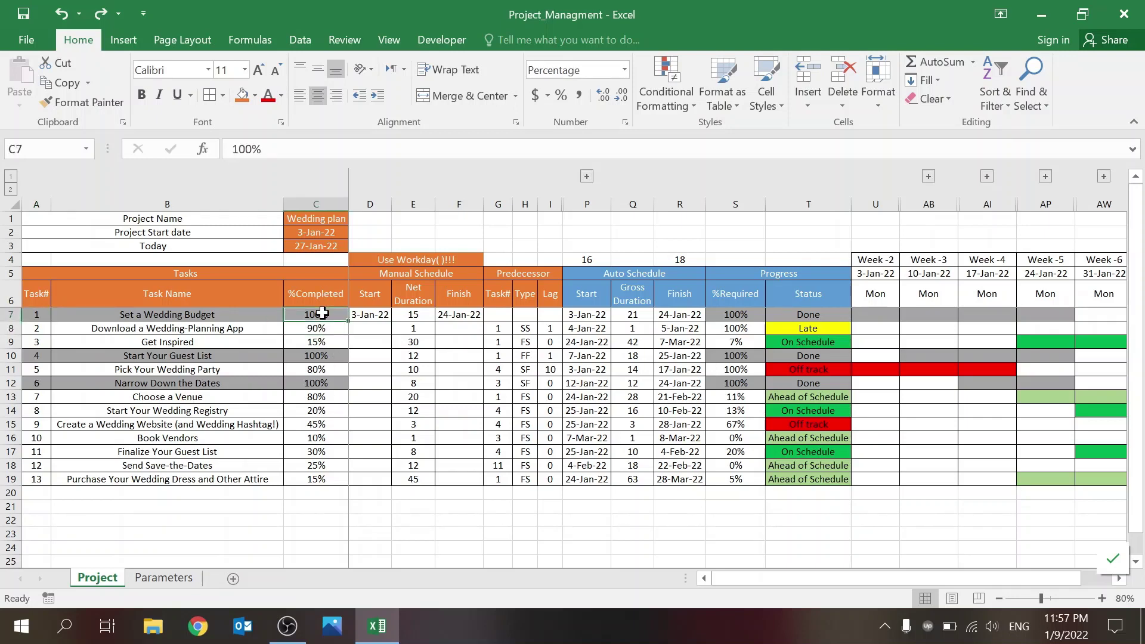
pyautogui.click(293, 43)
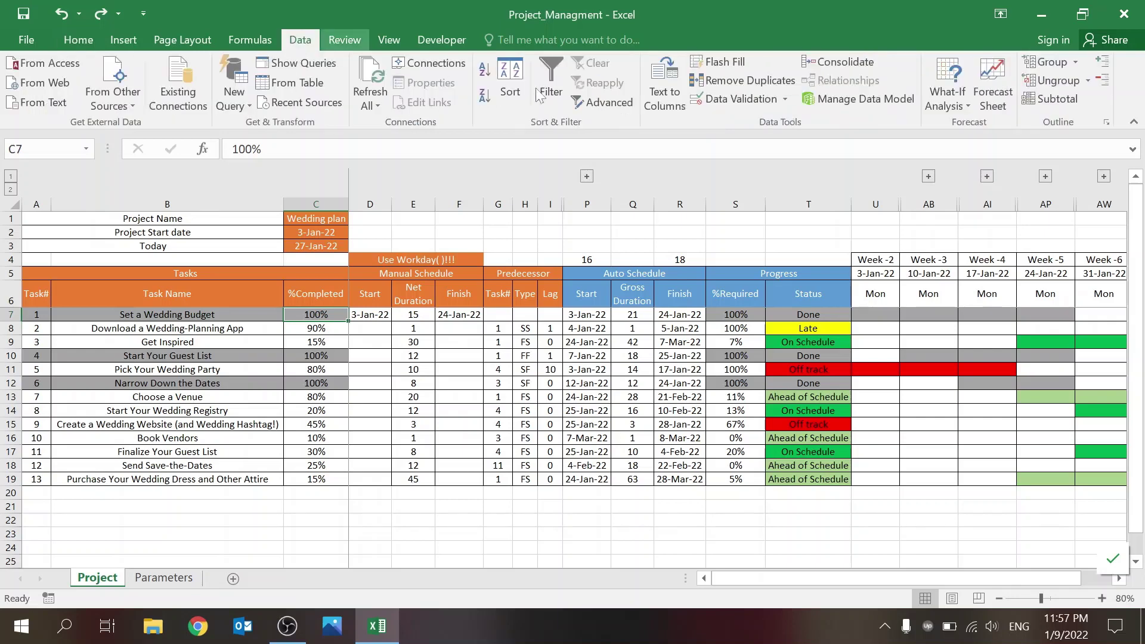
pyautogui.click(726, 103)
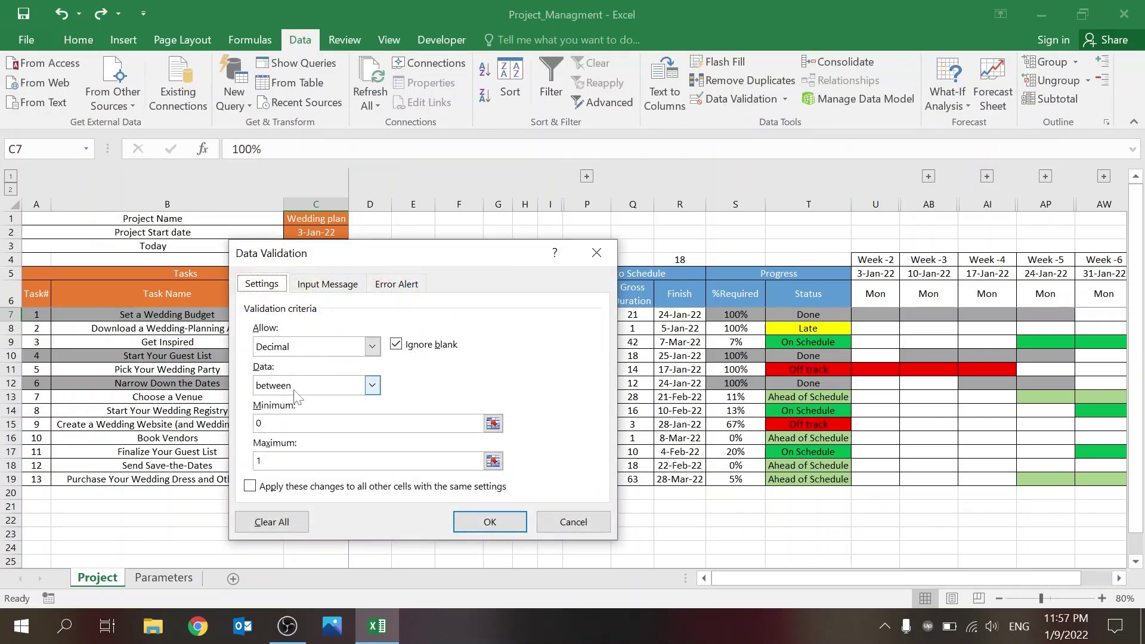
pyautogui.click(567, 521)
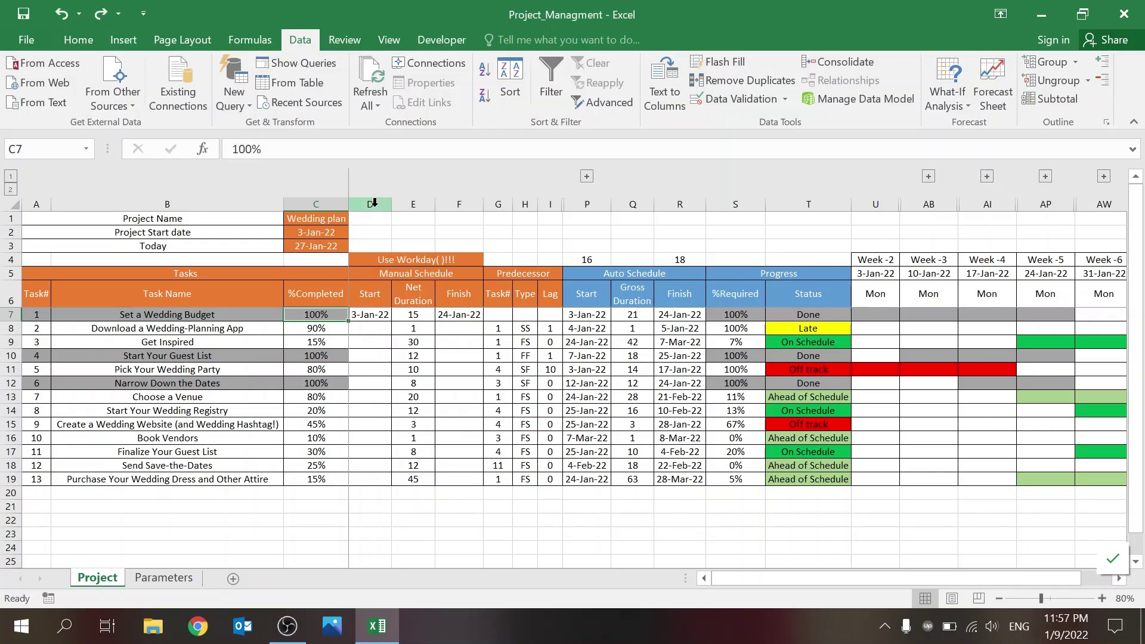
# - Examine the Manual Schedule columns D to F, including the first task's Start, Net Duration and Finish cells and their formulas
pyautogui.moveTo(373, 203); pyautogui.dragTo(459, 206)
pyautogui.click(459, 342)
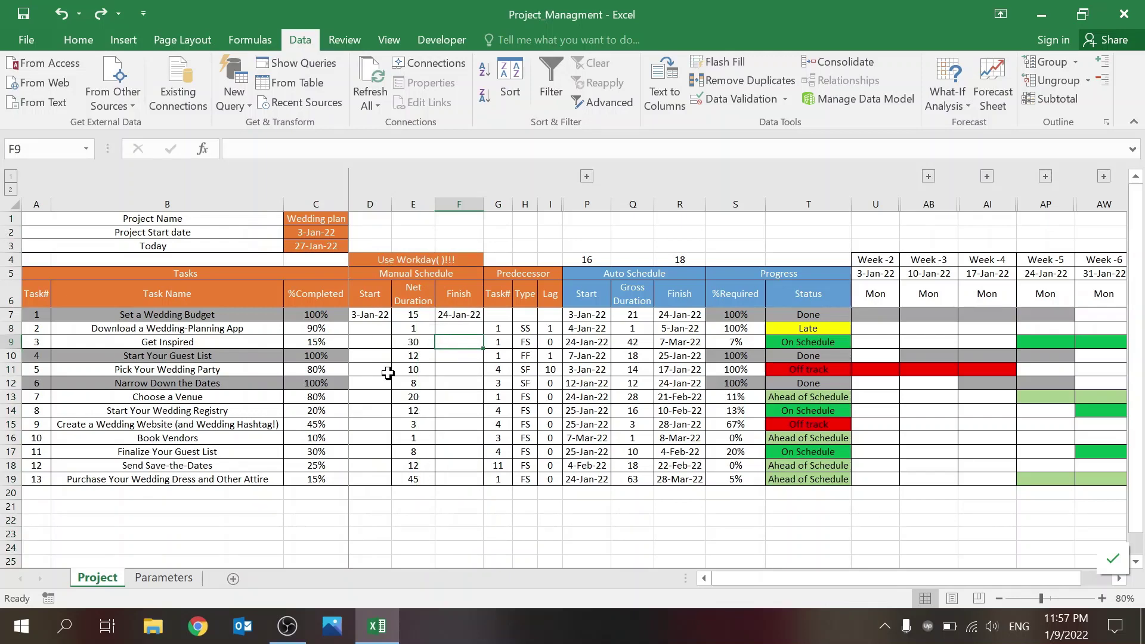
pyautogui.click(377, 315)
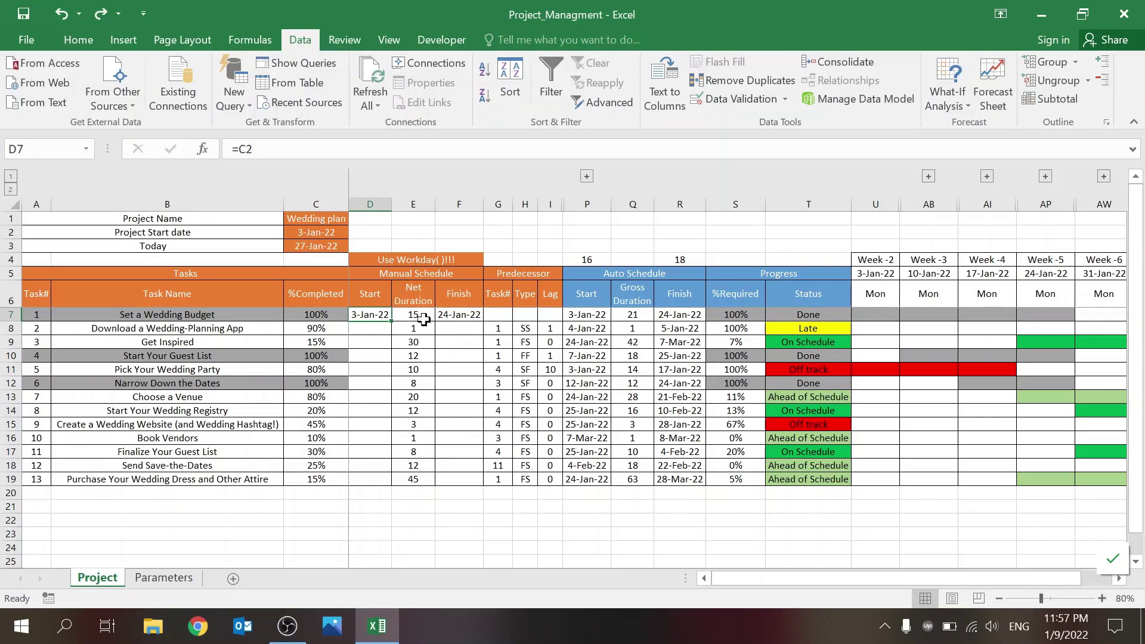
pyautogui.click(461, 314)
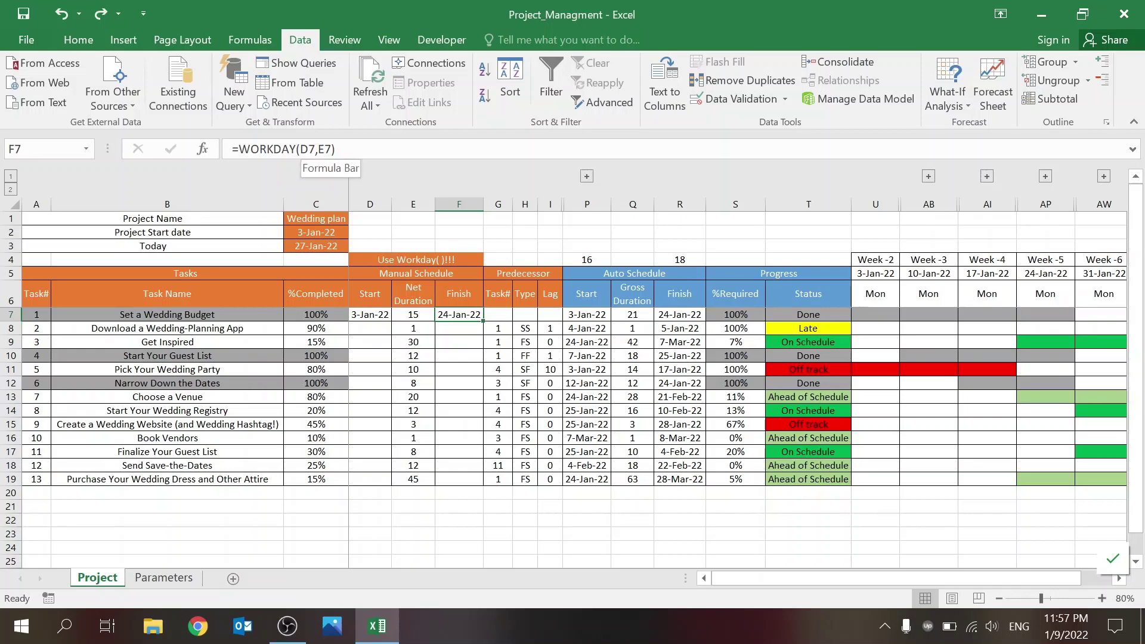
pyautogui.doubleClick(461, 314)
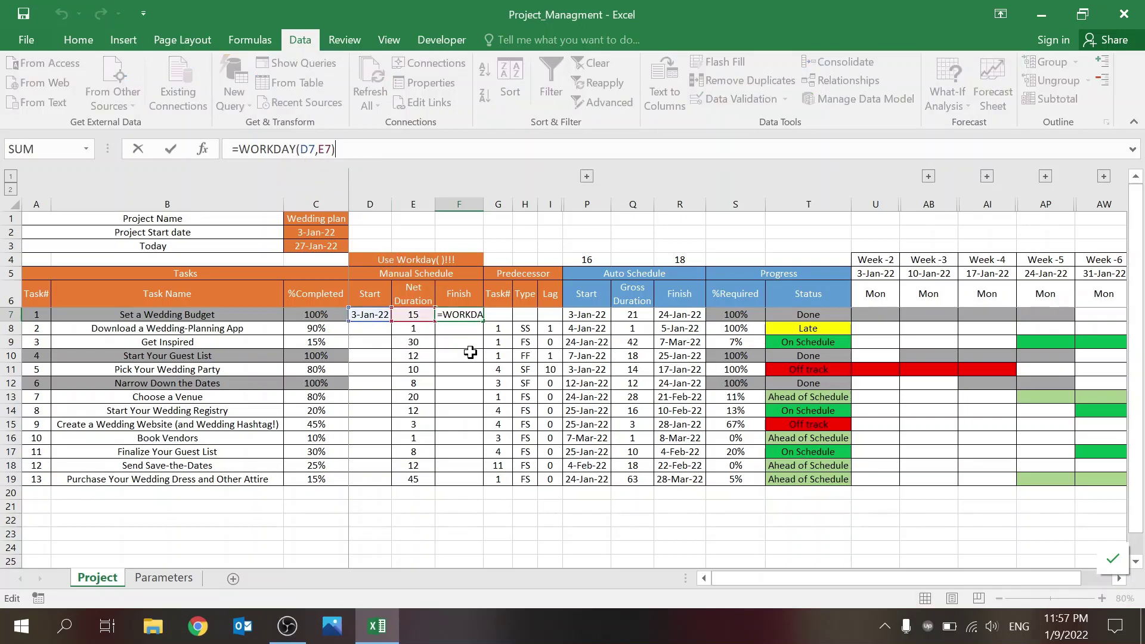
pyautogui.press('Escape')
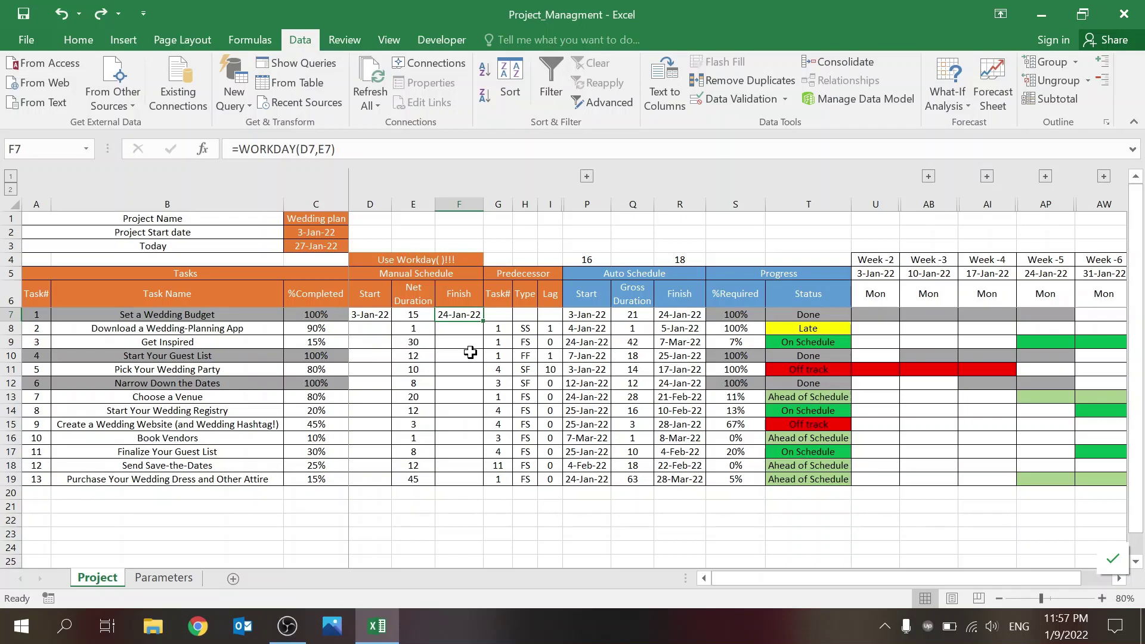
pyautogui.click(370, 315)
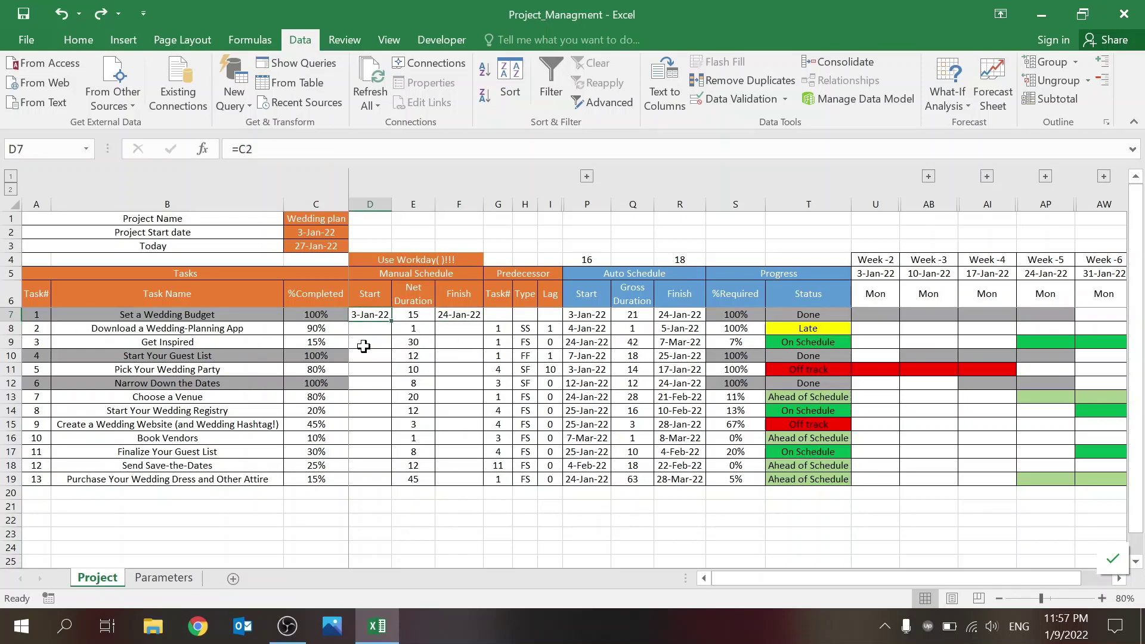
pyautogui.click(399, 316)
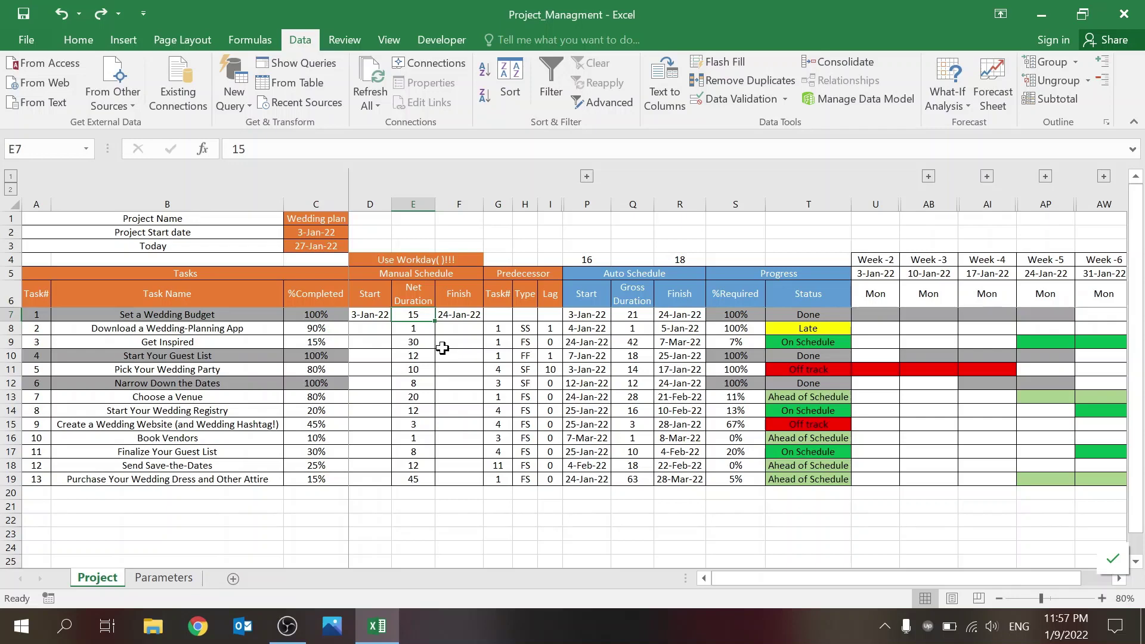
pyautogui.click(458, 315)
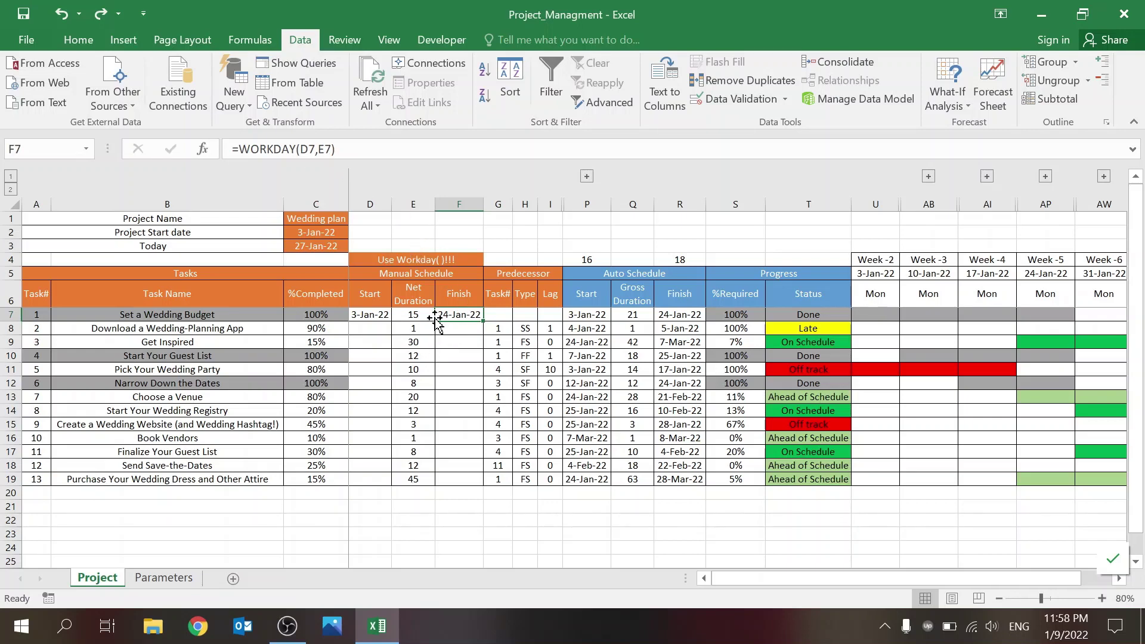
pyautogui.click(452, 332)
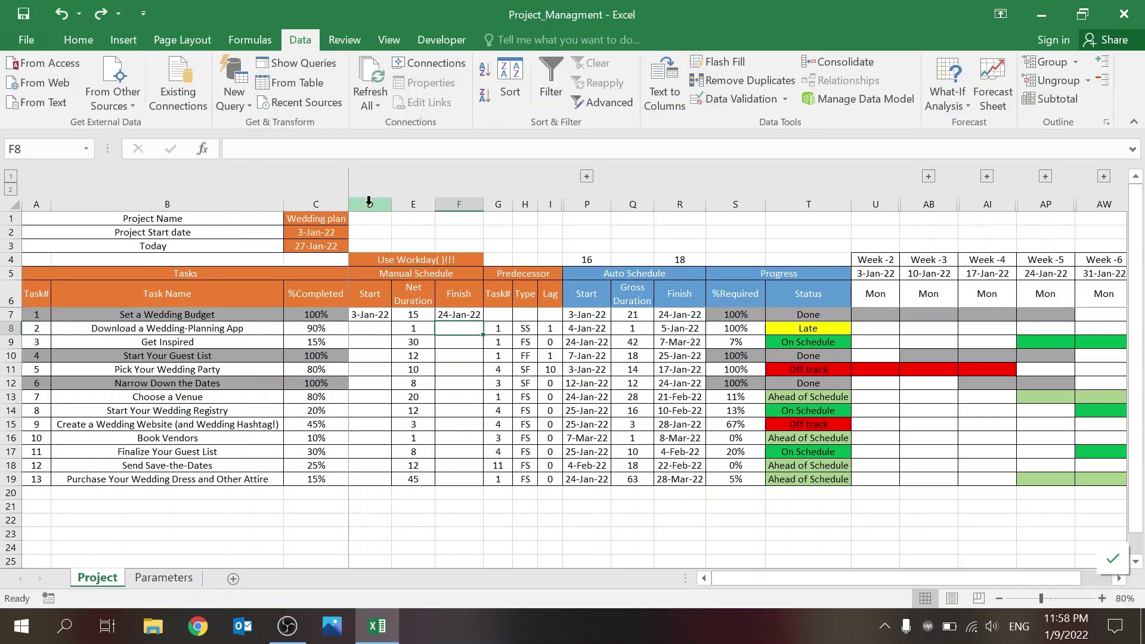
pyautogui.moveTo(373, 204); pyautogui.dragTo(463, 204)
pyautogui.click(465, 370)
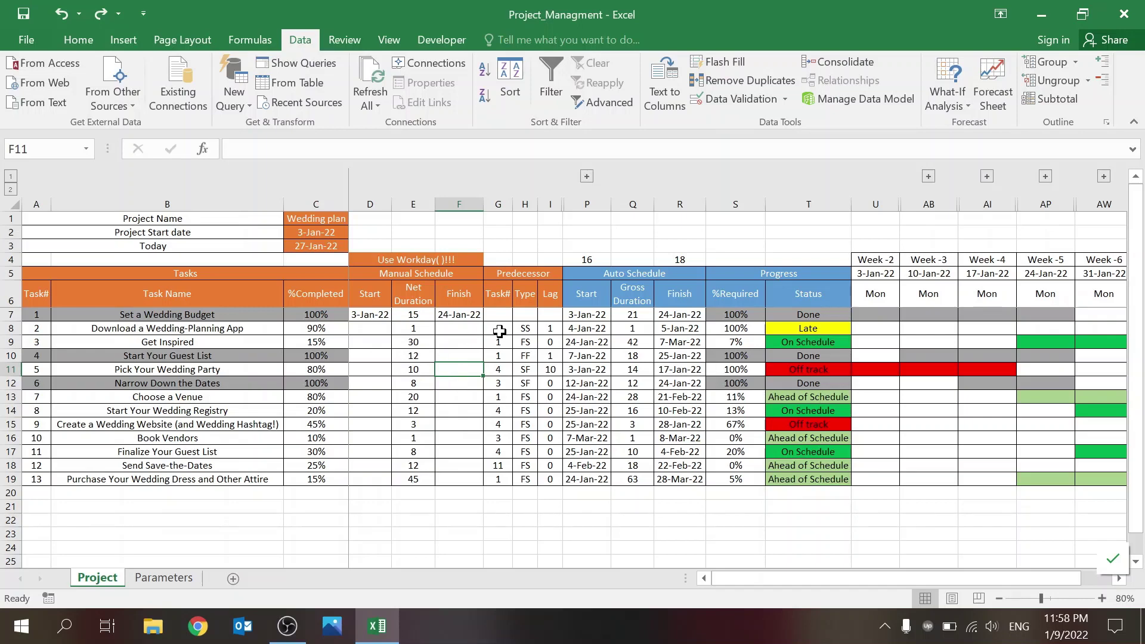
# - Examine the Predecessor Task# entries in column G, from the second task's cell G8 down the task list
pyautogui.moveTo(507, 324); pyautogui.dragTo(499, 471)
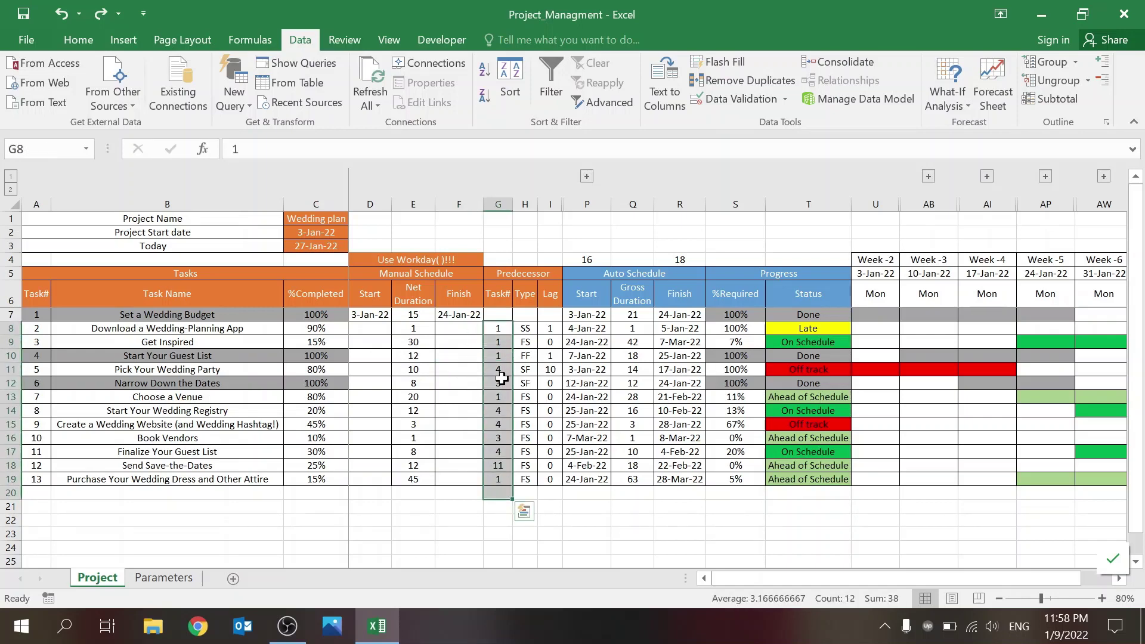
pyautogui.click(498, 383)
pyautogui.click(499, 328)
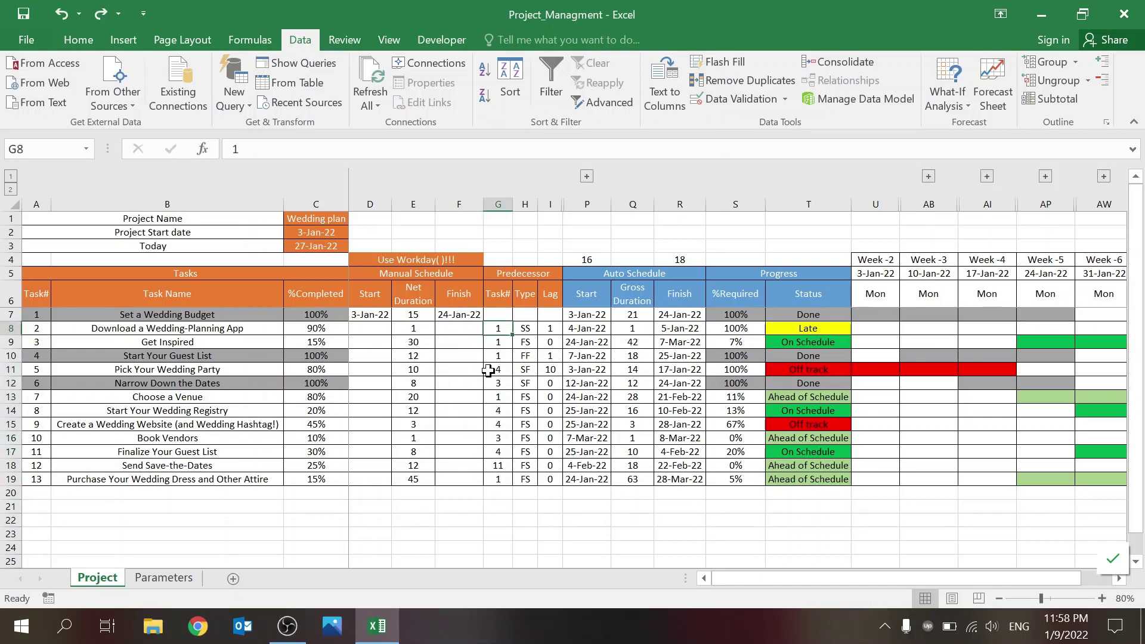
# - Inspect the data validation of the Predecessor Type cell H8 and its source list of predecessor types on the Parameters sheet
pyautogui.click(527, 328)
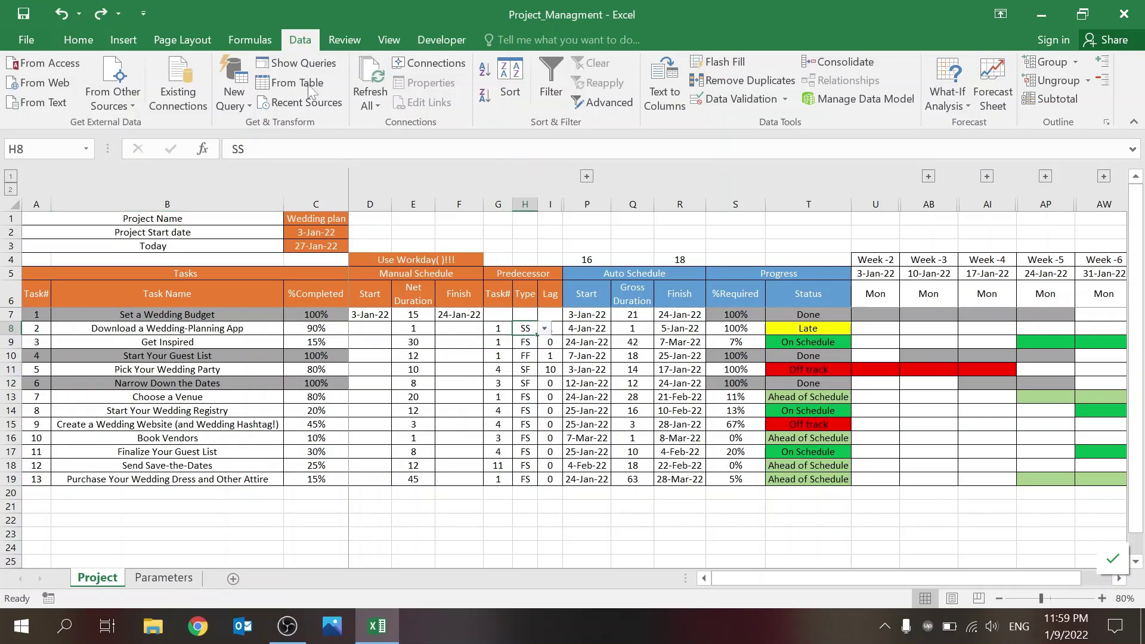
pyautogui.click(728, 99)
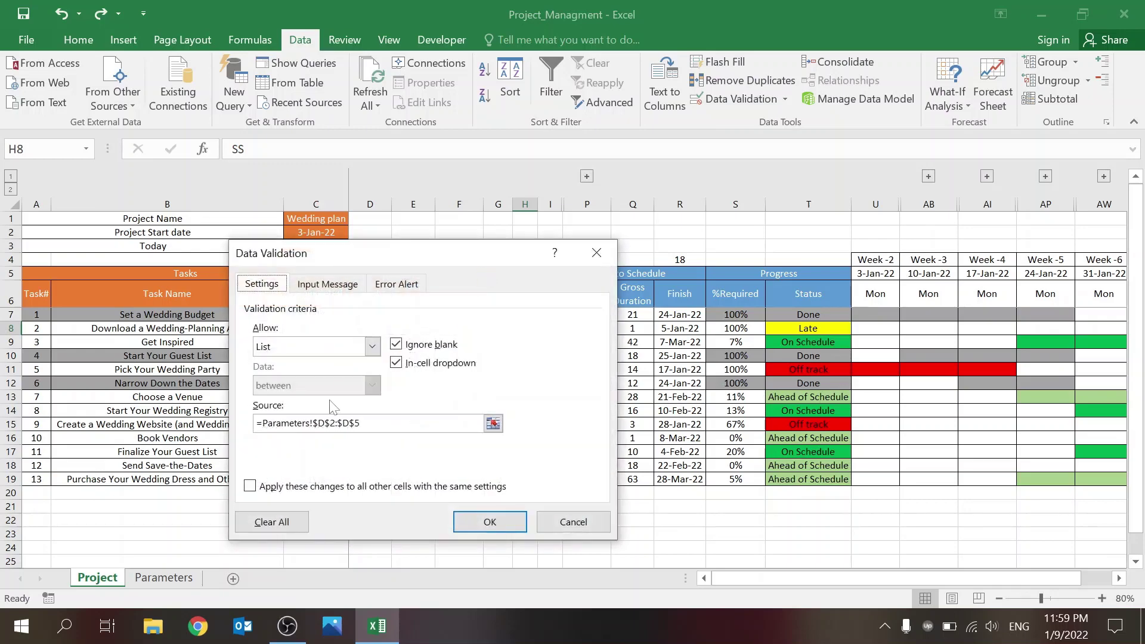
pyautogui.click(558, 524)
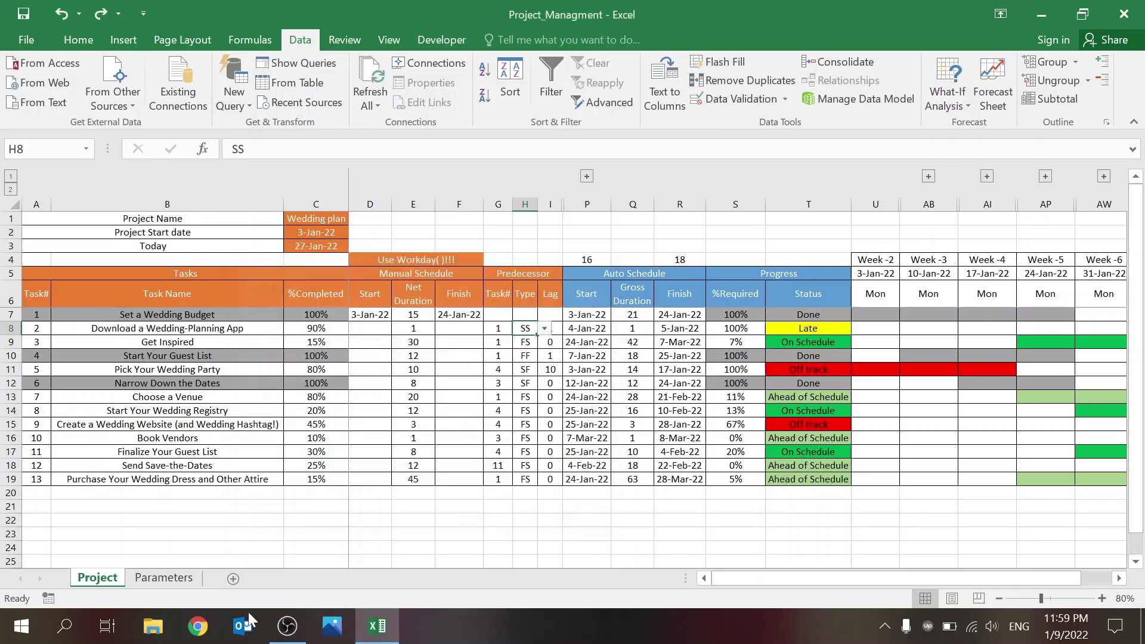
pyautogui.click(175, 583)
pyautogui.moveTo(345, 186); pyautogui.dragTo(340, 282)
pyautogui.click(313, 229)
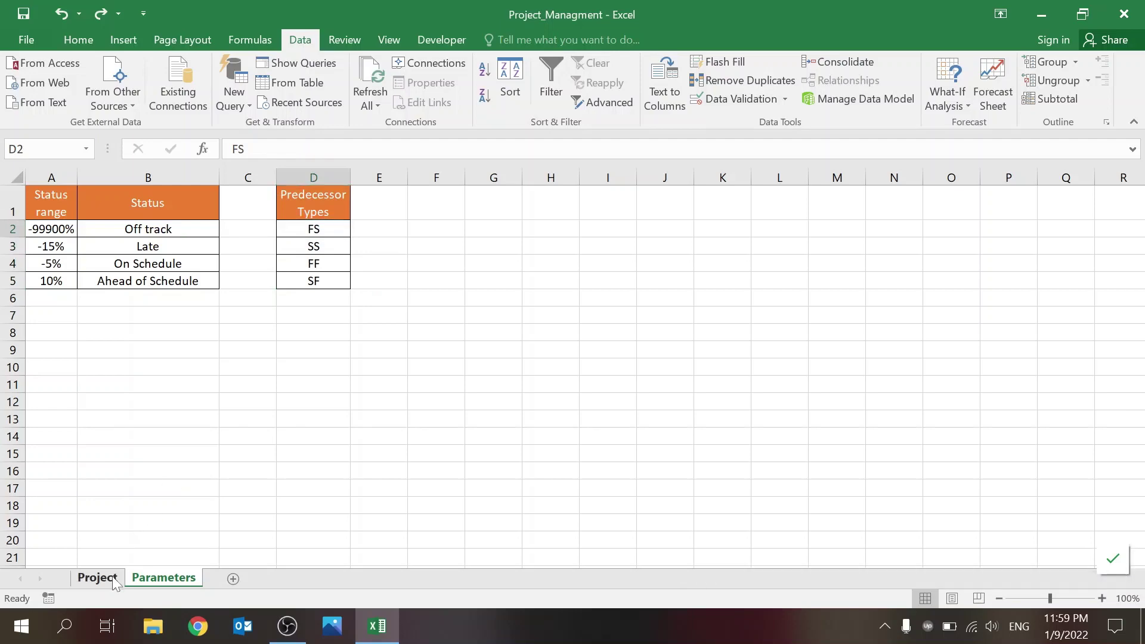
pyautogui.click(97, 578)
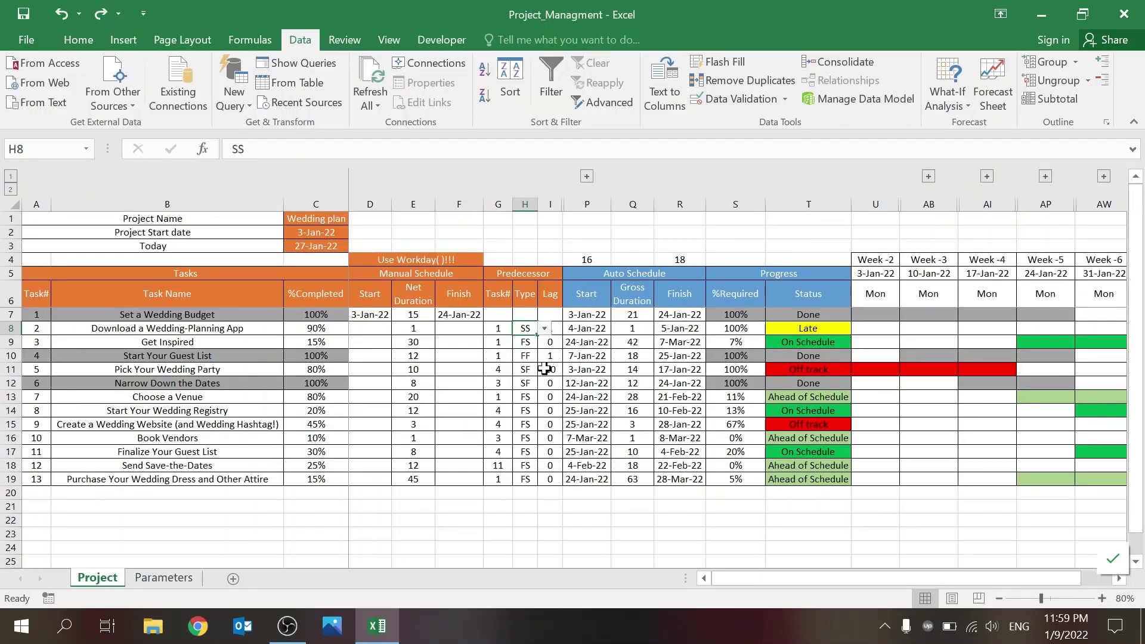
# - Examine the Predecessor Type entries of tasks 2 to 5 in cells H8 to H11
pyautogui.click(527, 341)
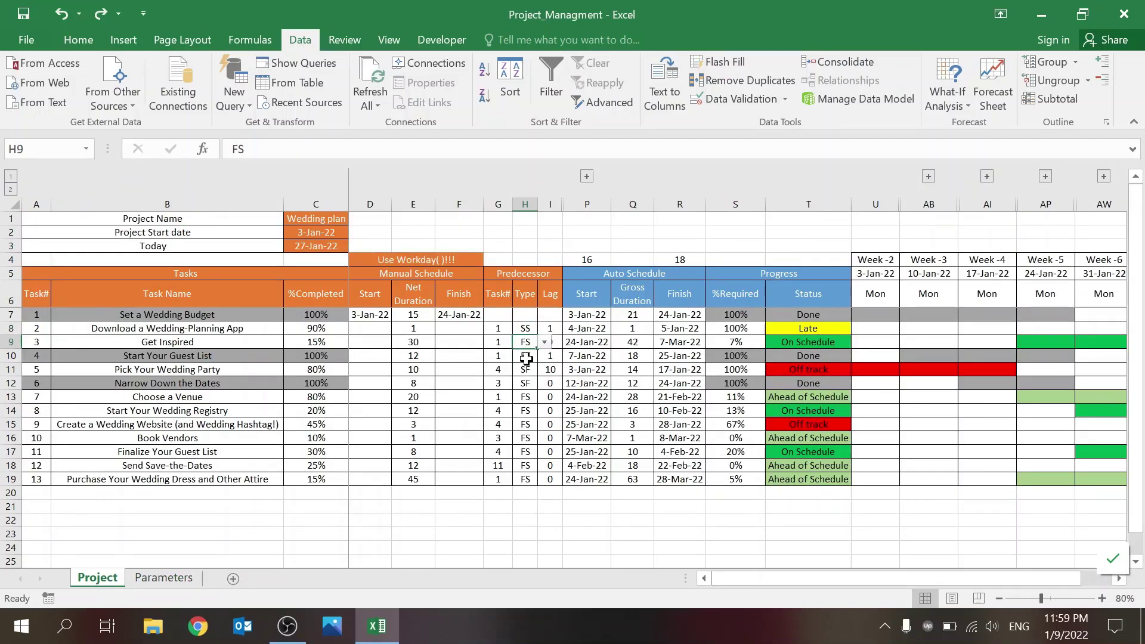
pyautogui.click(526, 357)
pyautogui.click(527, 371)
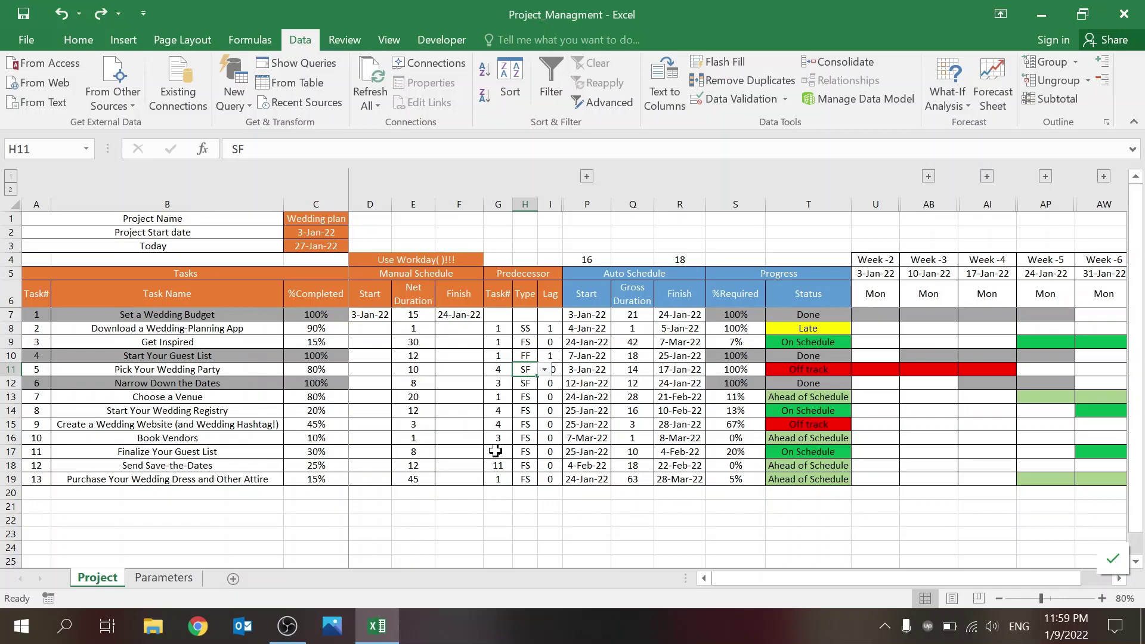
pyautogui.click(524, 329)
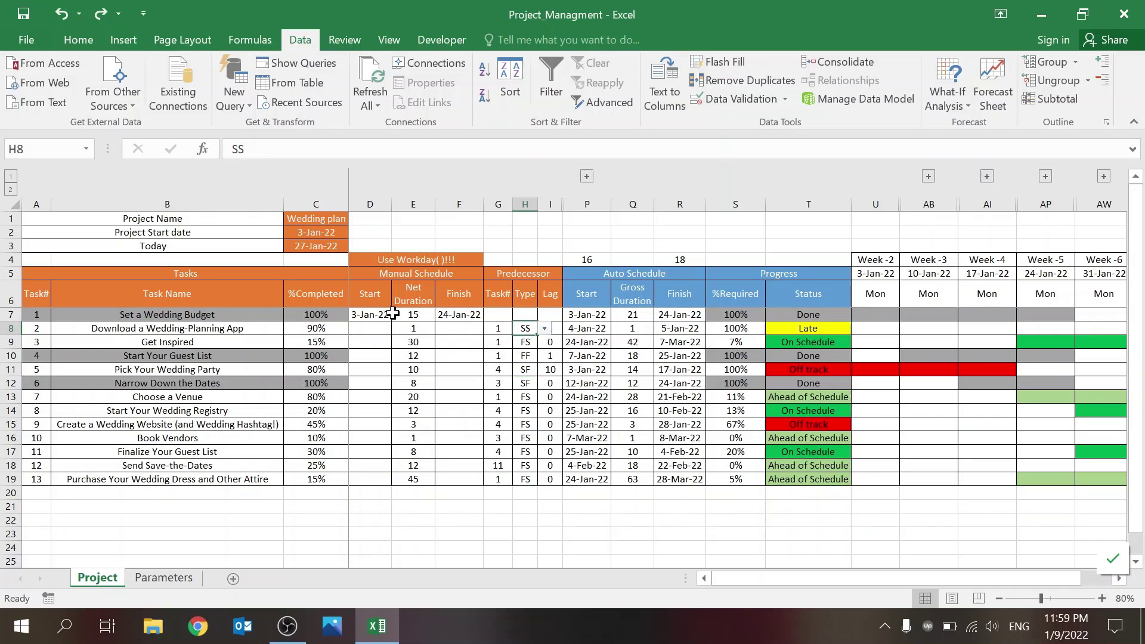
pyautogui.click(490, 379)
pyautogui.click(525, 326)
pyautogui.click(525, 340)
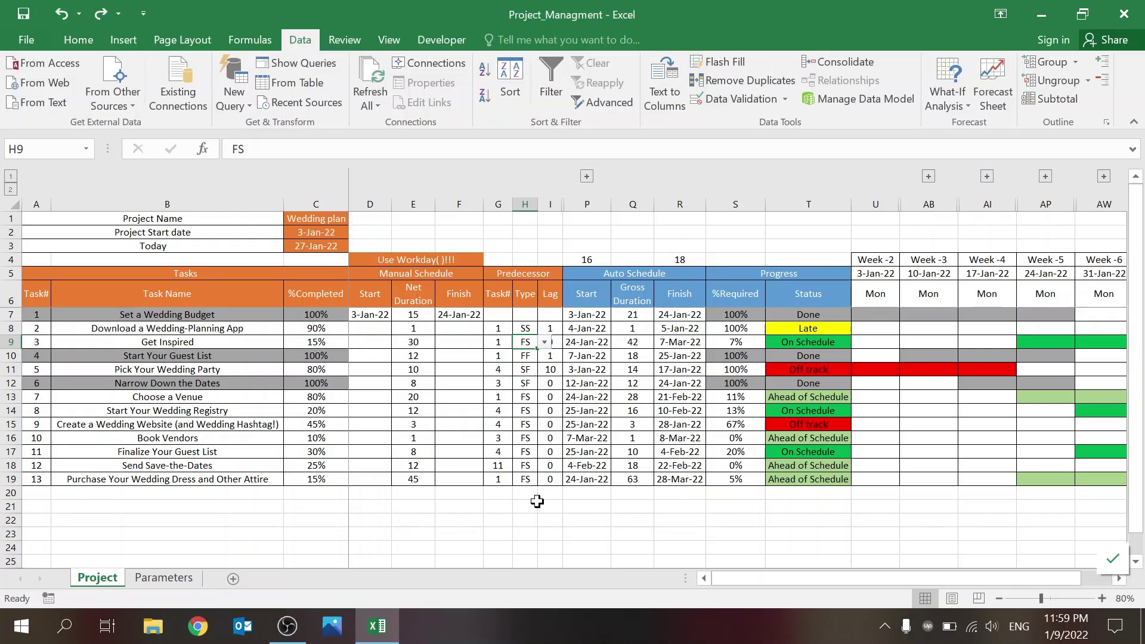
# - Examine the Lag column I and the second task's lag in I8 in relation to the Set a Wedding Budget task
pyautogui.click(550, 197)
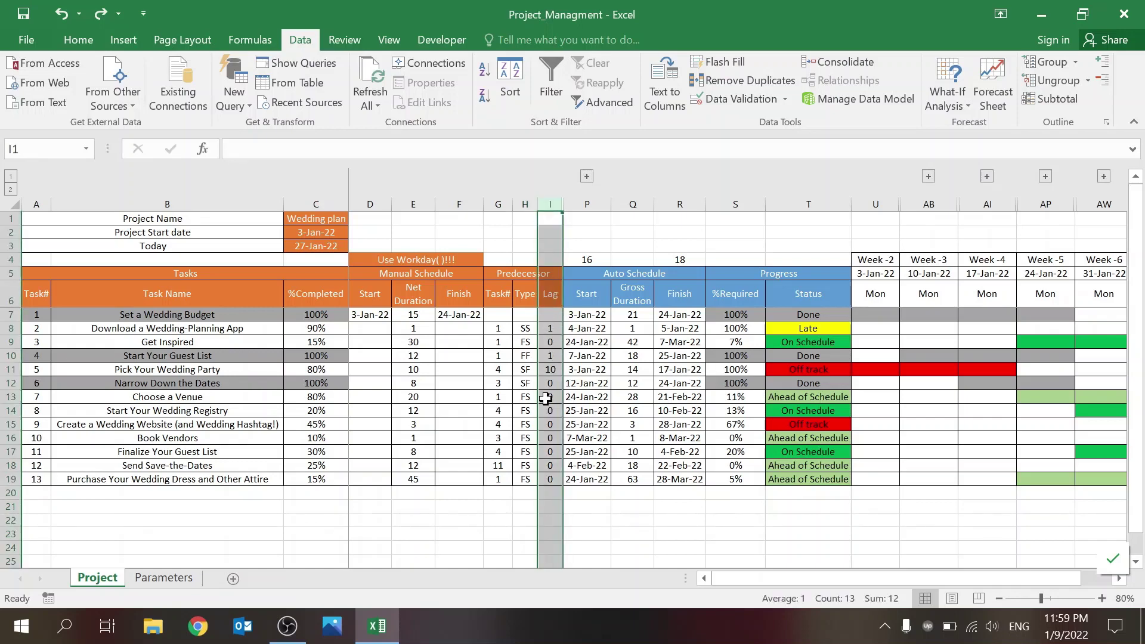
pyautogui.click(549, 329)
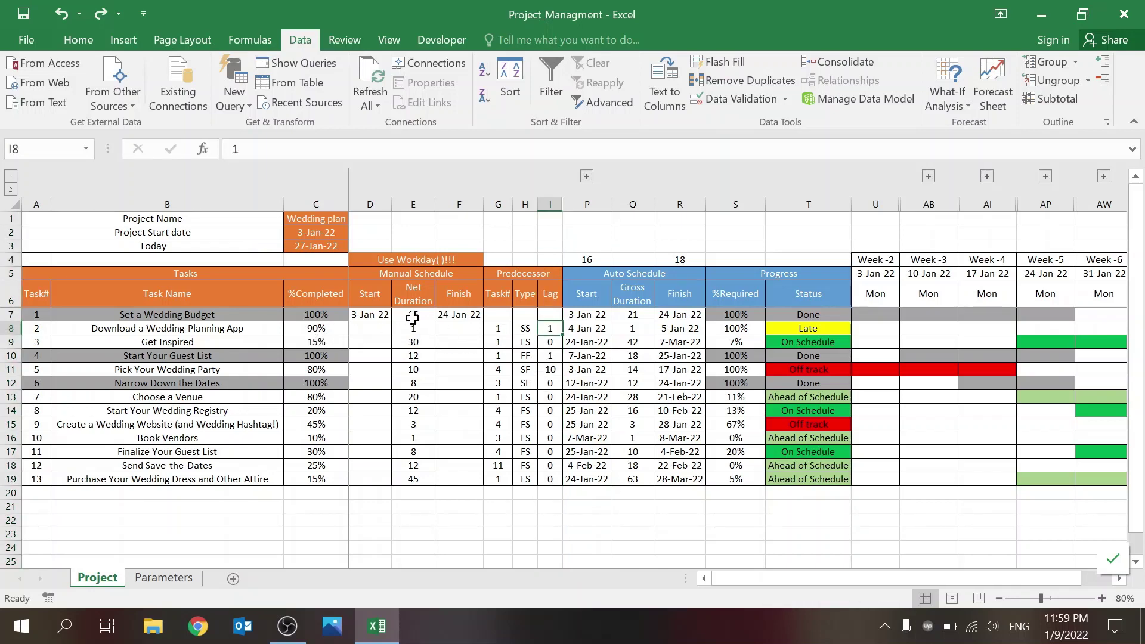
pyautogui.click(265, 317)
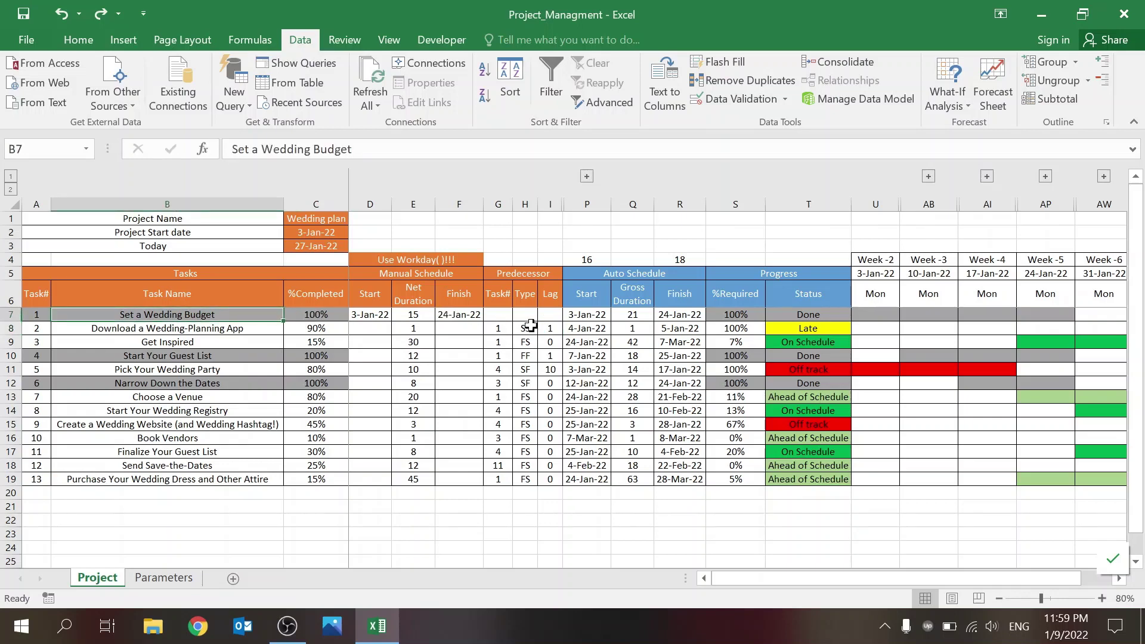
pyautogui.click(550, 326)
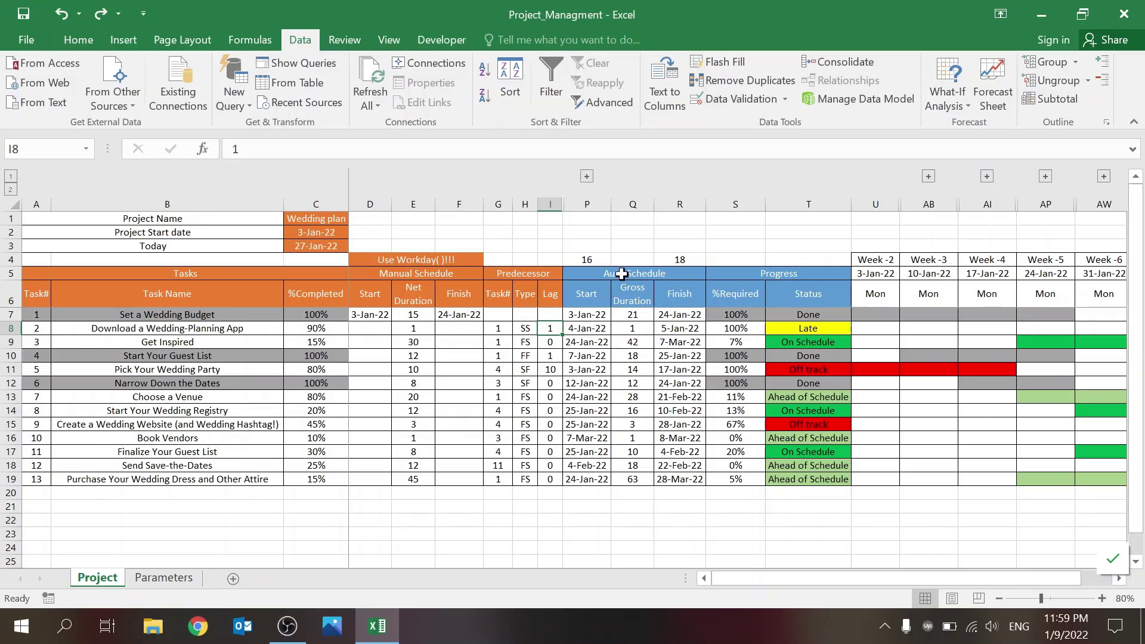
# - Examine the Auto Schedule Start formulas in P7 and P8 together with the Type and Task# entries in the Predecessor section
pyautogui.click(603, 316)
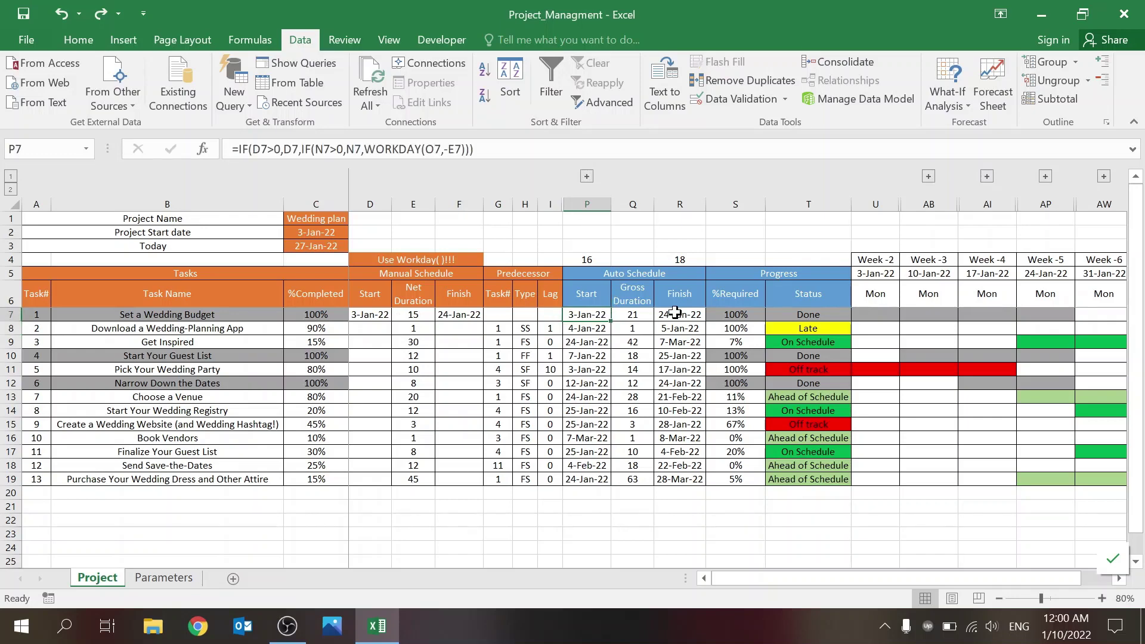
pyautogui.click(592, 328)
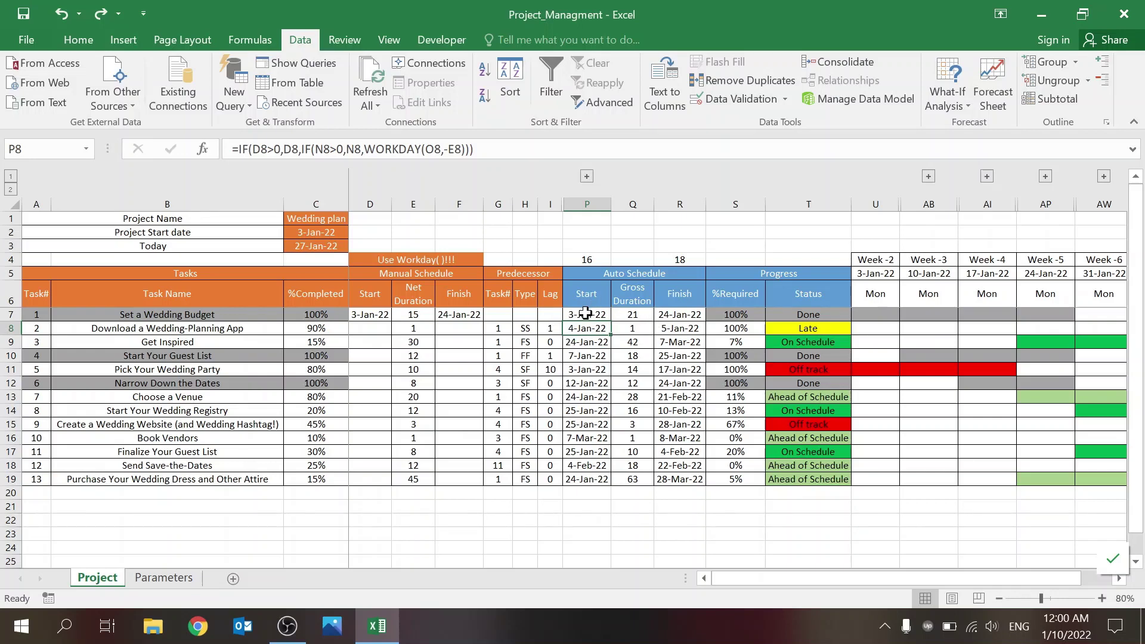
pyautogui.click(524, 344)
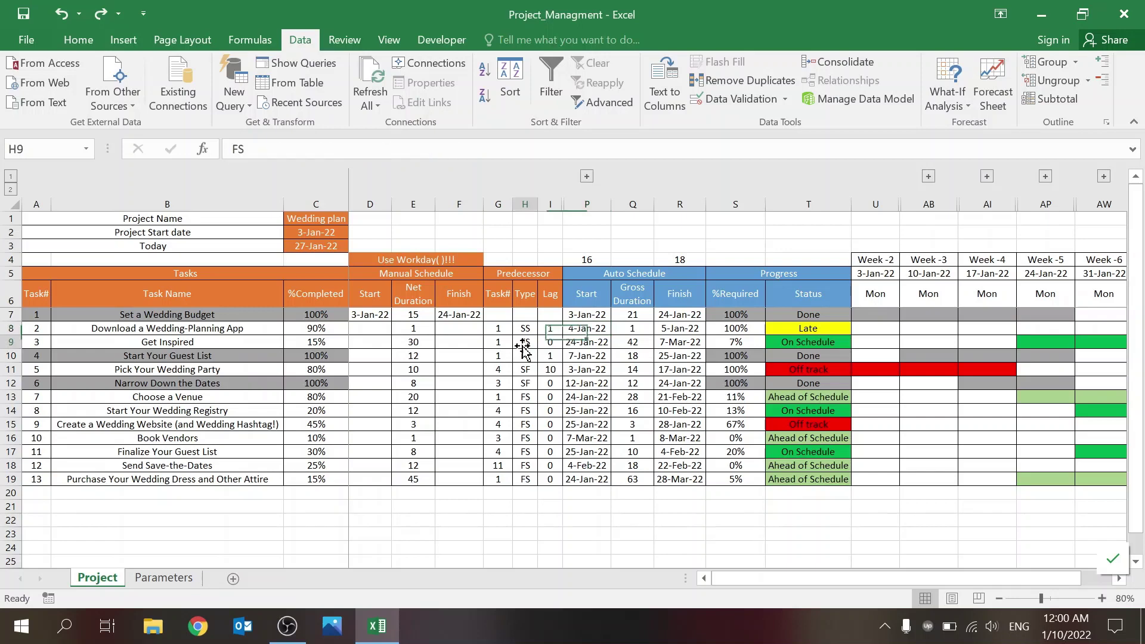
pyautogui.click(531, 383)
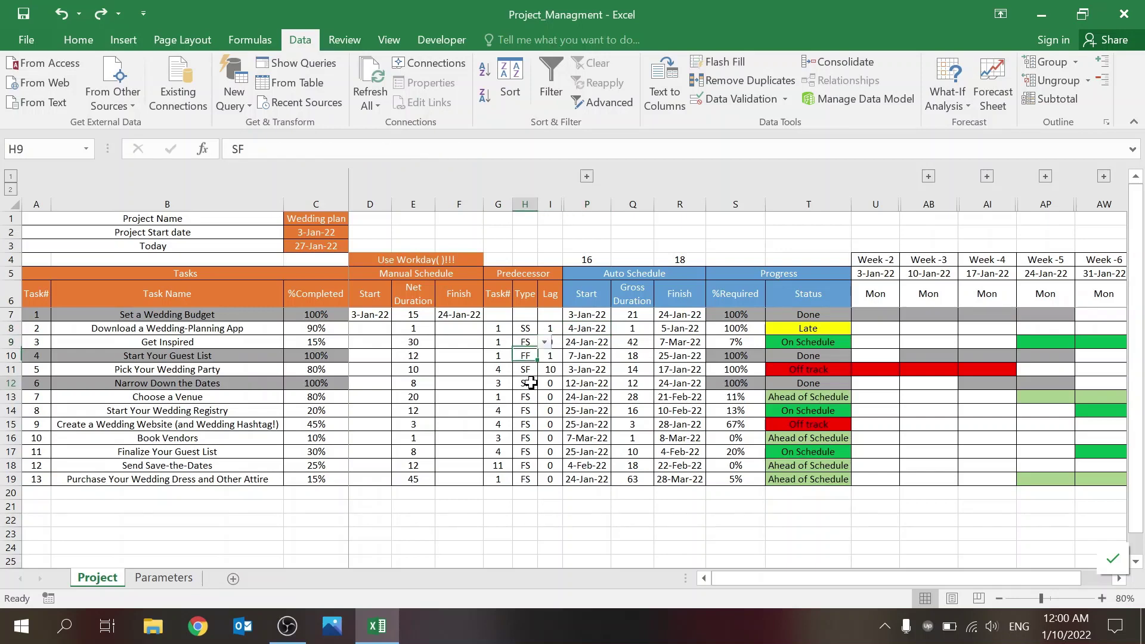
pyautogui.click(497, 369)
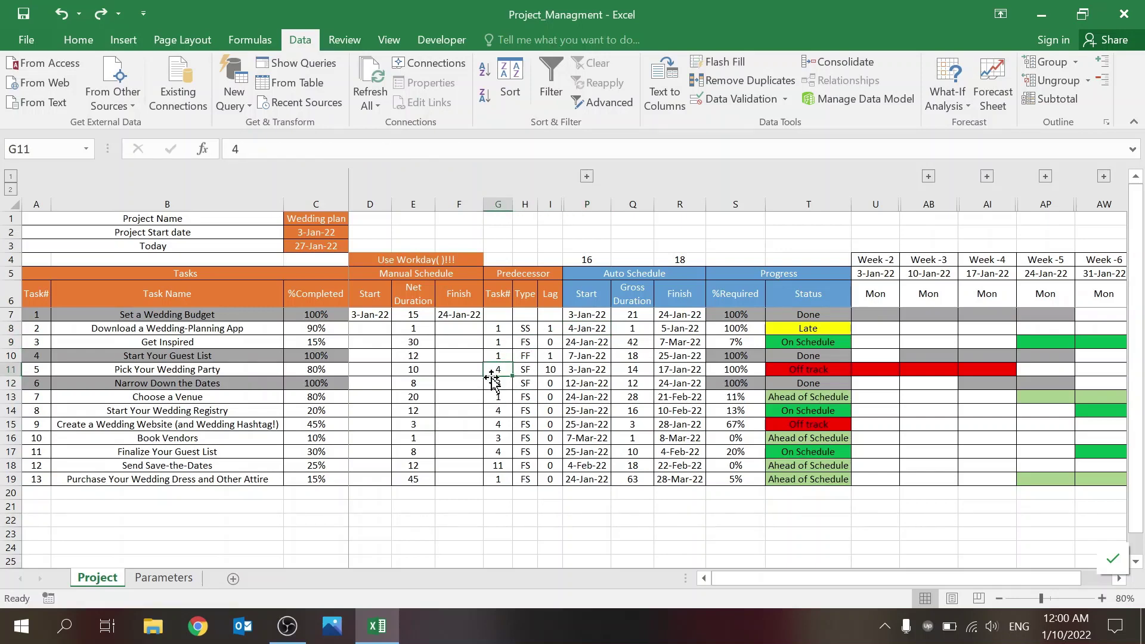
pyautogui.click(490, 385)
pyautogui.click(487, 411)
pyautogui.click(495, 356)
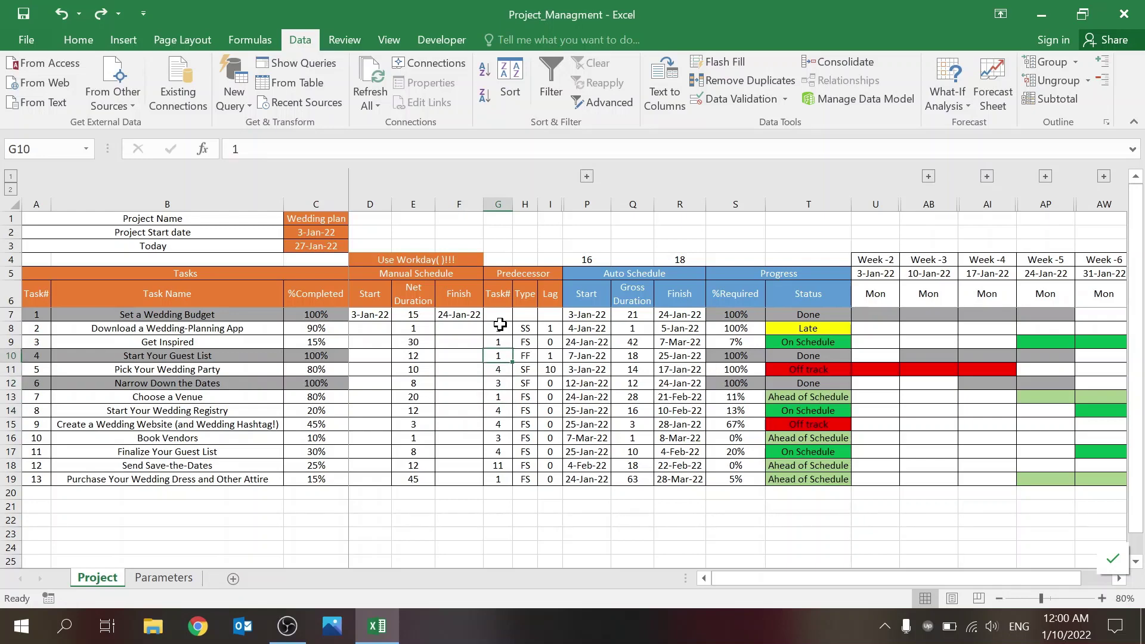
# - Try predecessor task number 11 for Download a Wedding-Planning App in G8 and undo the entry
pyautogui.click(498, 328)
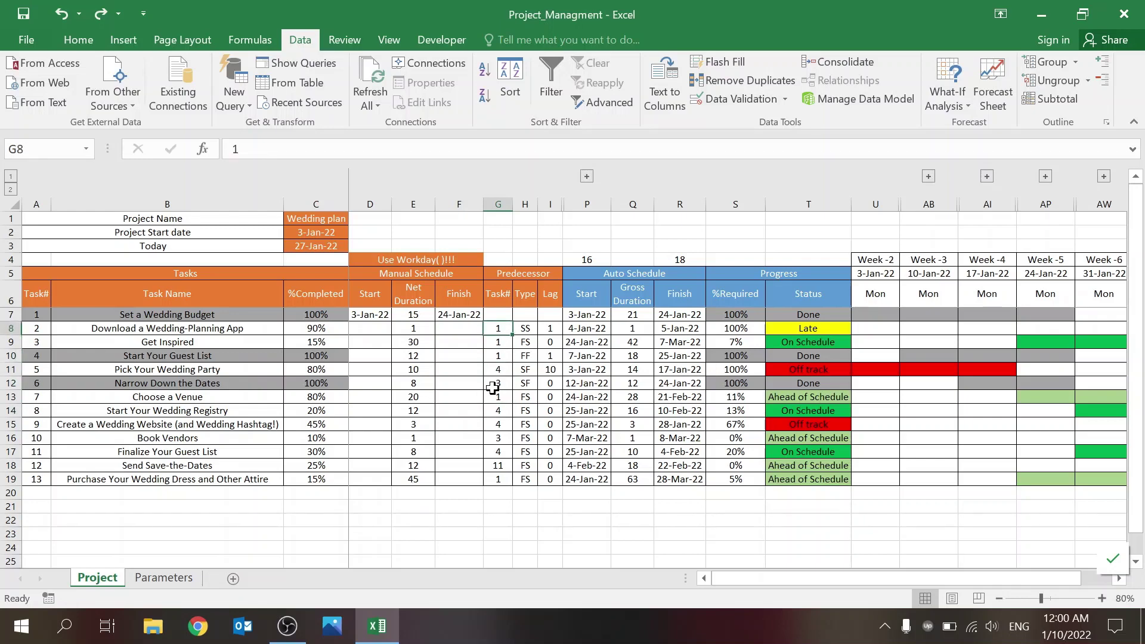
pyautogui.write('11')
pyautogui.hotkey('ctrl', 'Return')
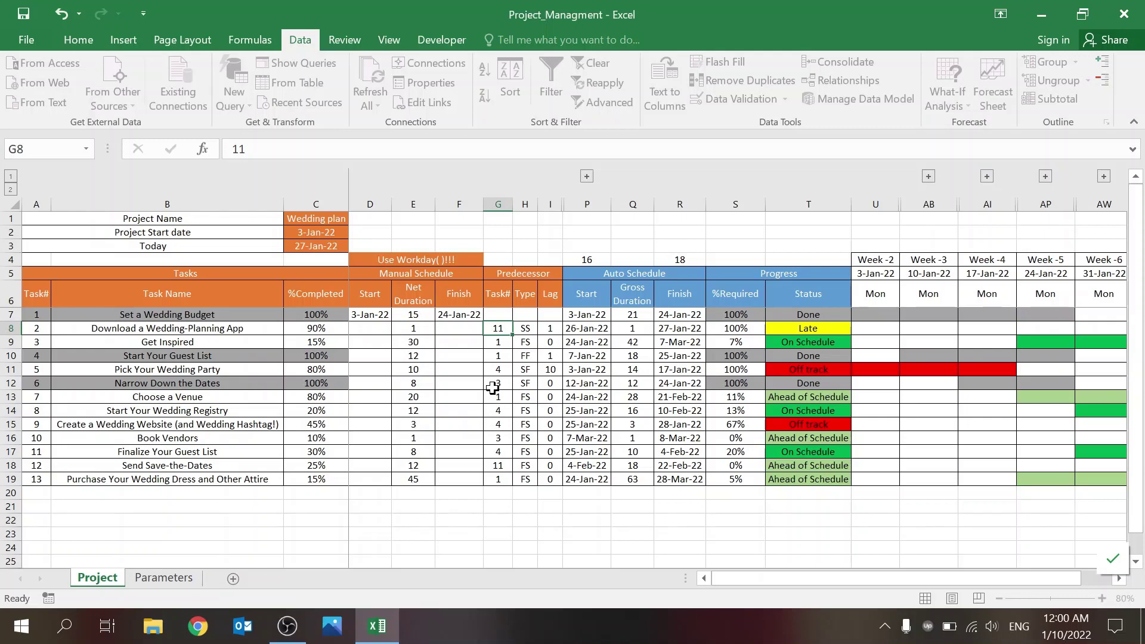
pyautogui.hotkey('ctrl', 'z')
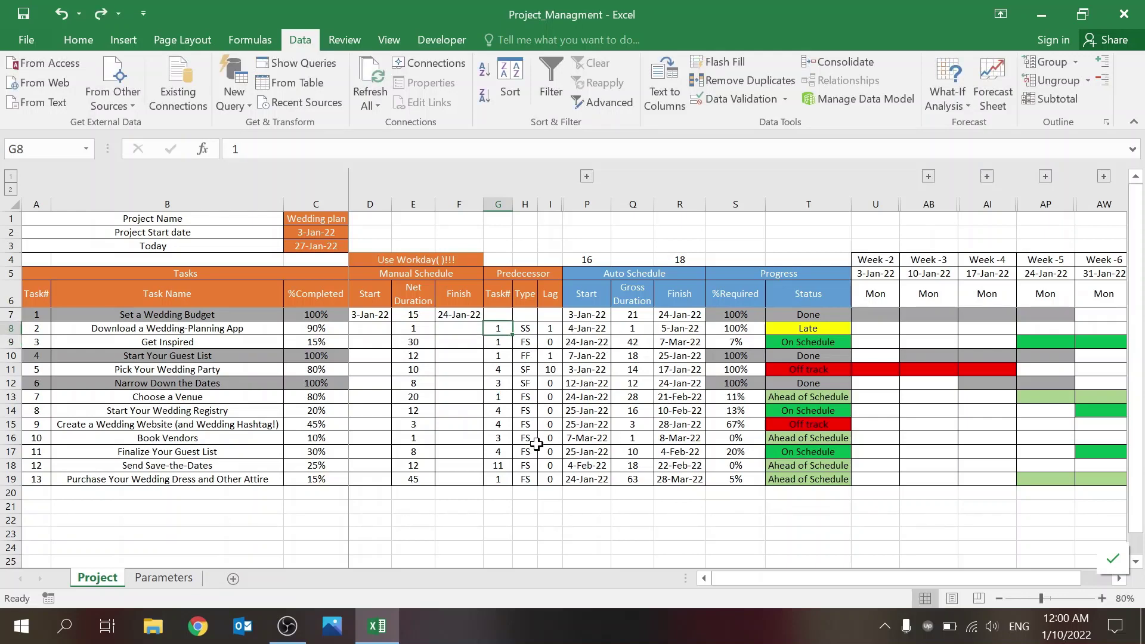
# - Try the FF predecessor type for Download a Wedding-Planning App in H8 and undo the change
pyautogui.click(523, 328)
pyautogui.click(545, 328)
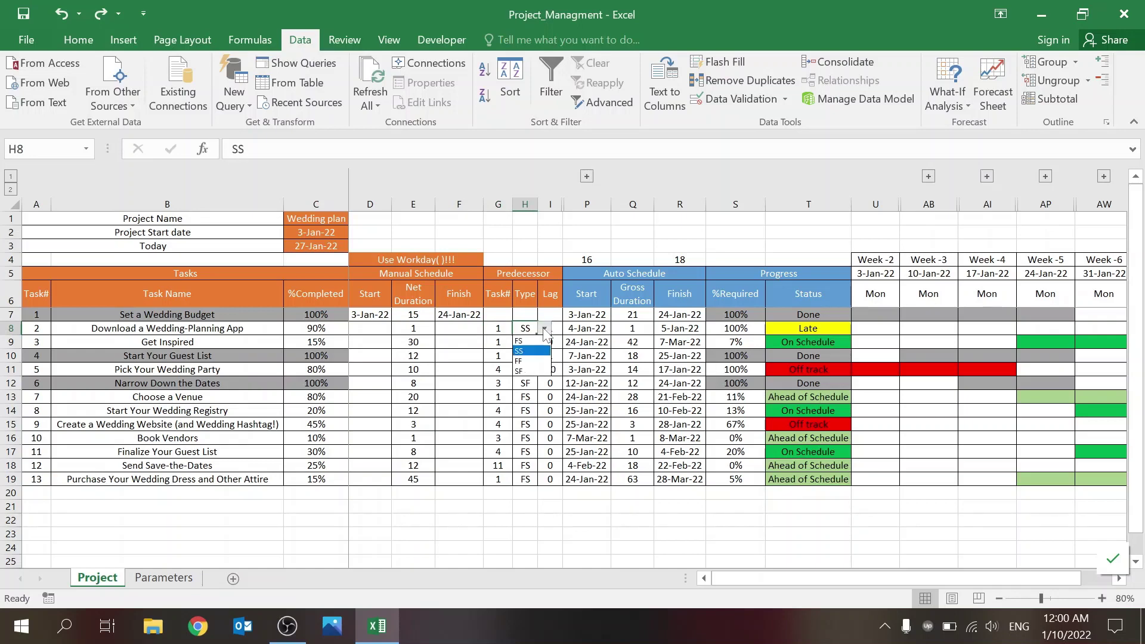
pyautogui.click(523, 361)
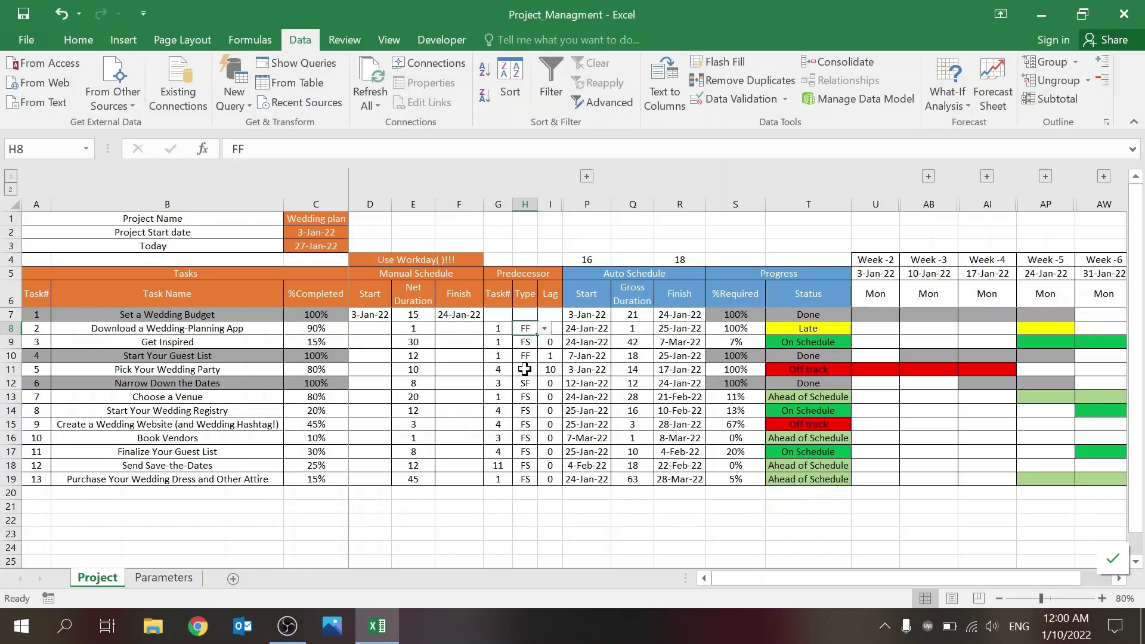
pyautogui.hotkey('ctrl', 'z')
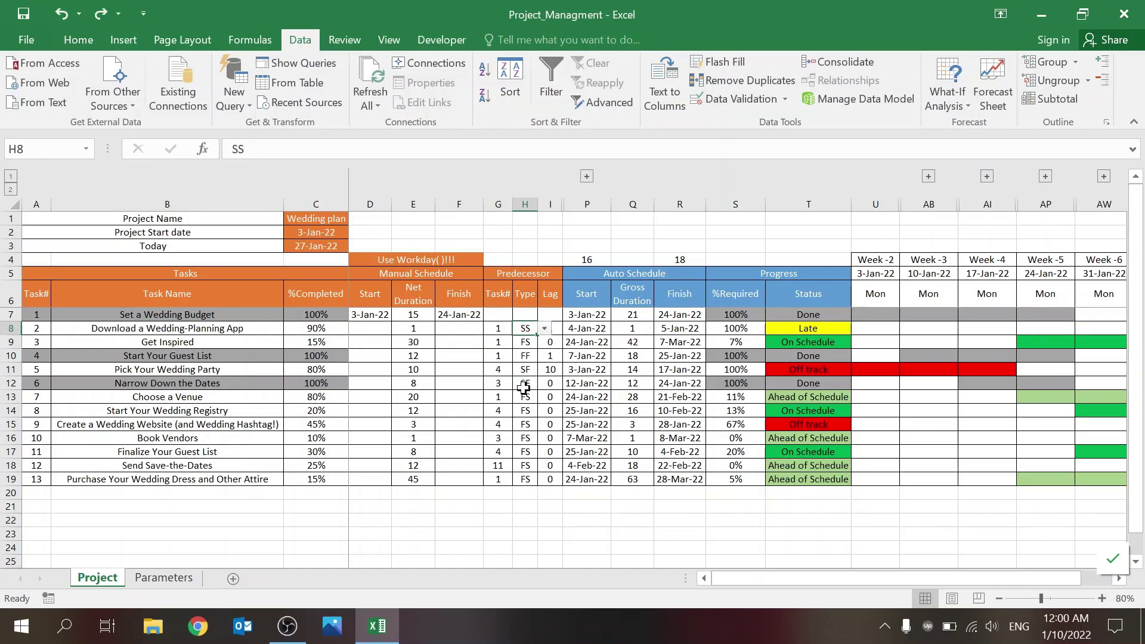
pyautogui.rightClick(523, 388)
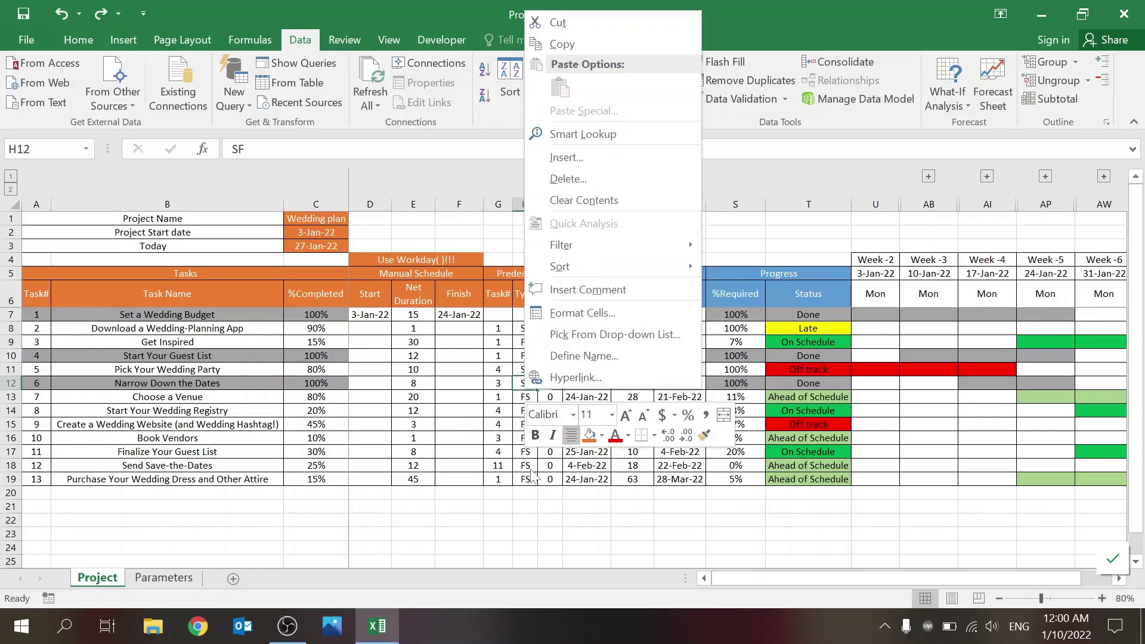
pyautogui.press('Escape')
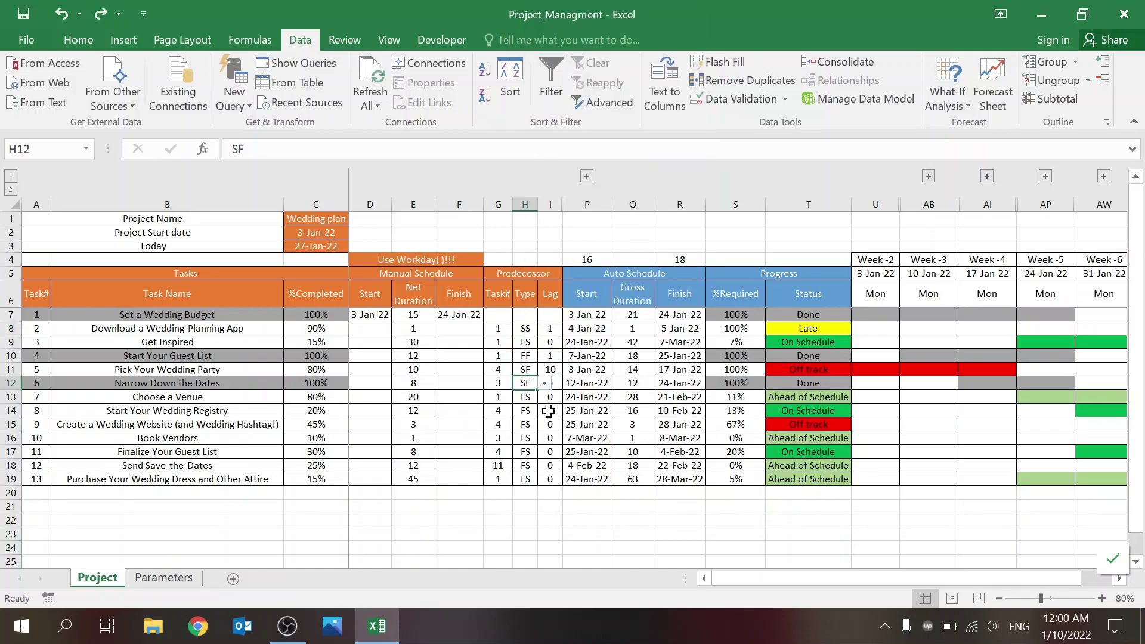
# - Expand the grouped Auto Schedule columns J to O and examine the cell references of the first task's FS formula in J7
pyautogui.click(587, 176)
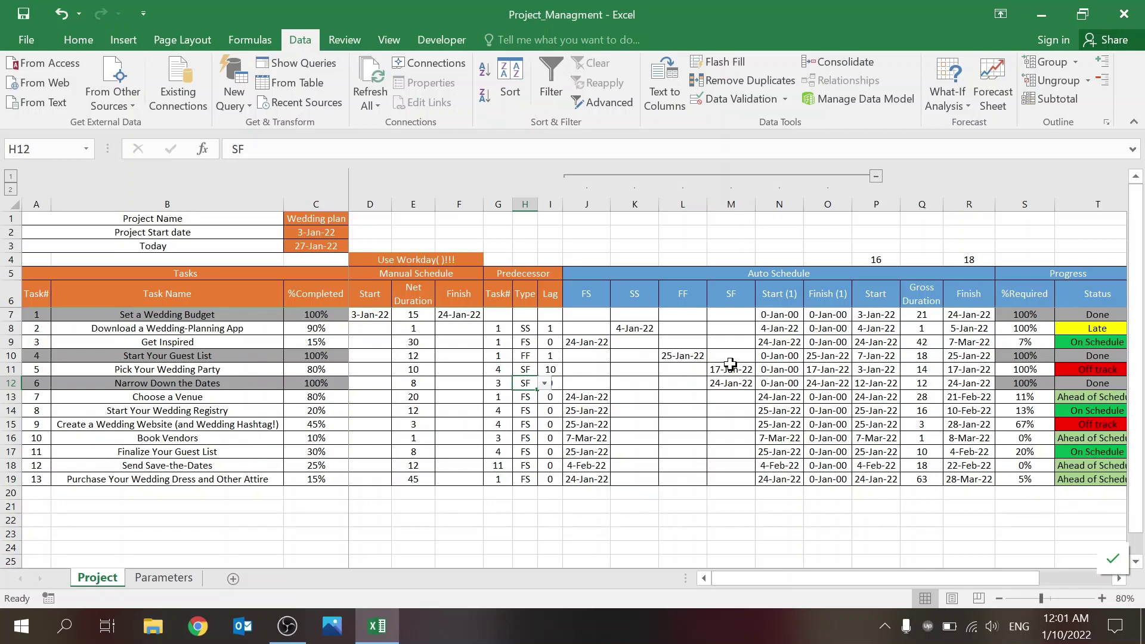
pyautogui.click(583, 314)
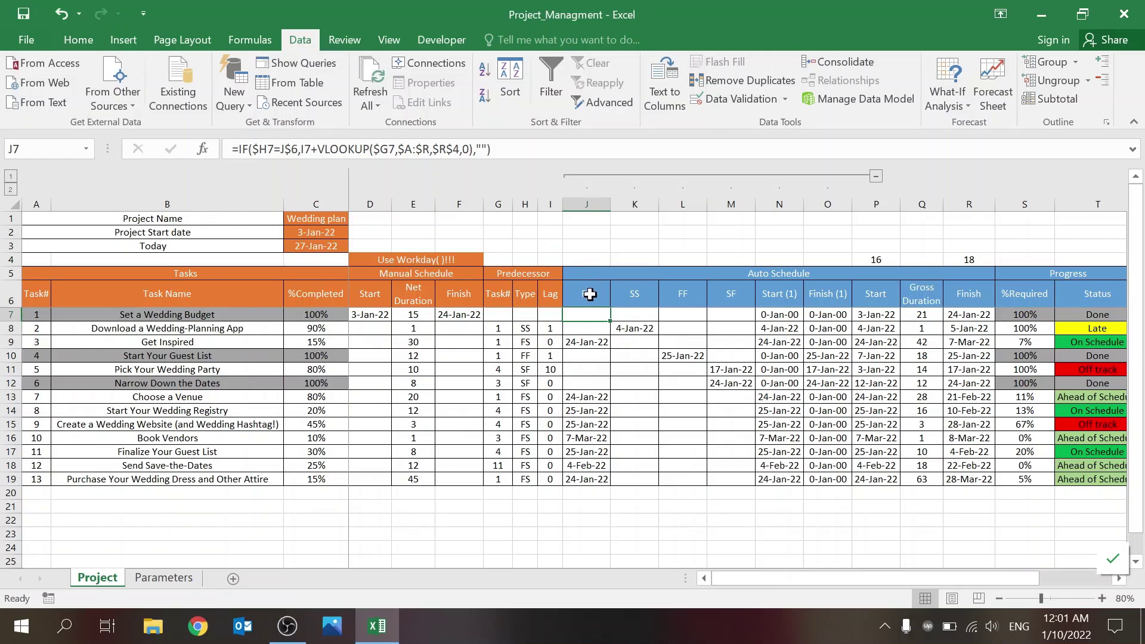
pyautogui.click(506, 149)
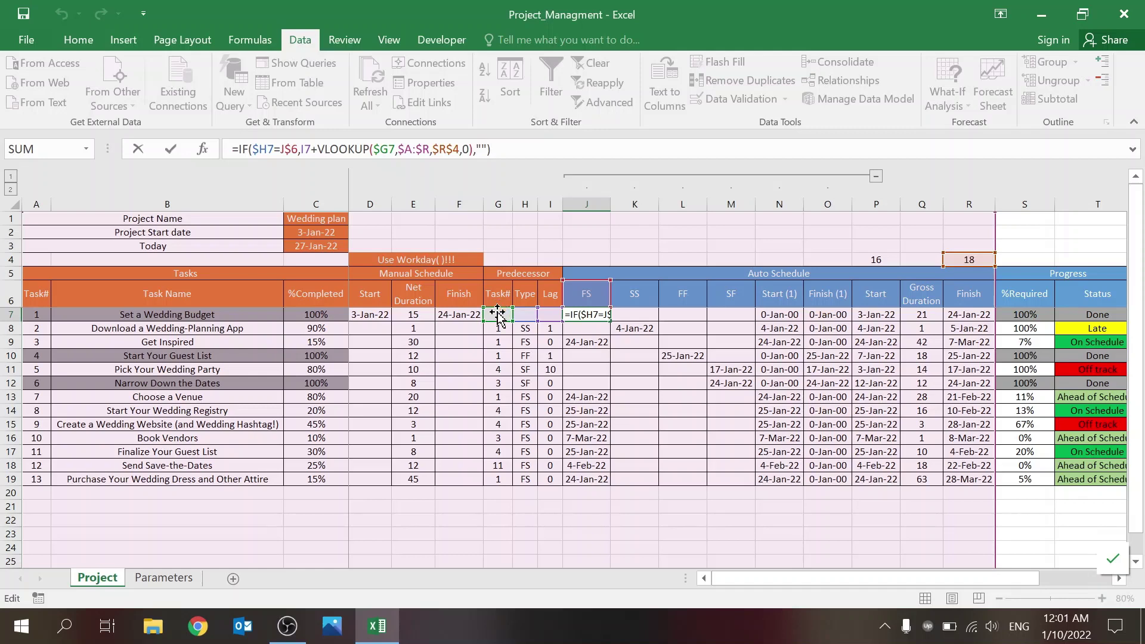
pyautogui.press('Return')
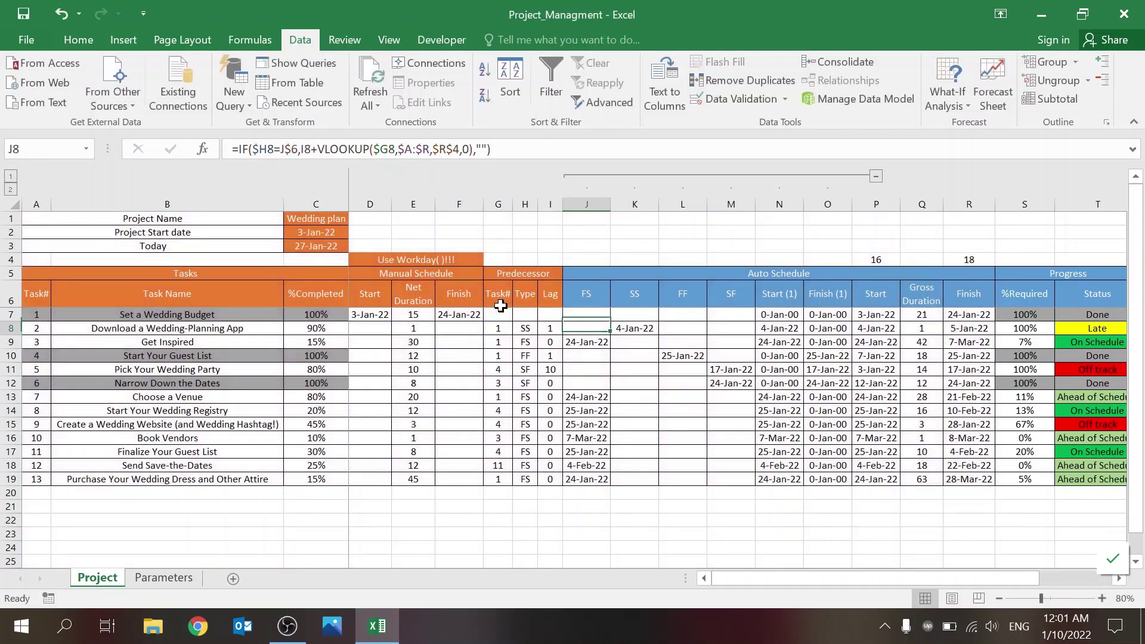
# - Examine the cell references of the FS formula in J9 for the Get Inspired task, keeping the formula as it is
pyautogui.press('Down')
pyautogui.press('F2')
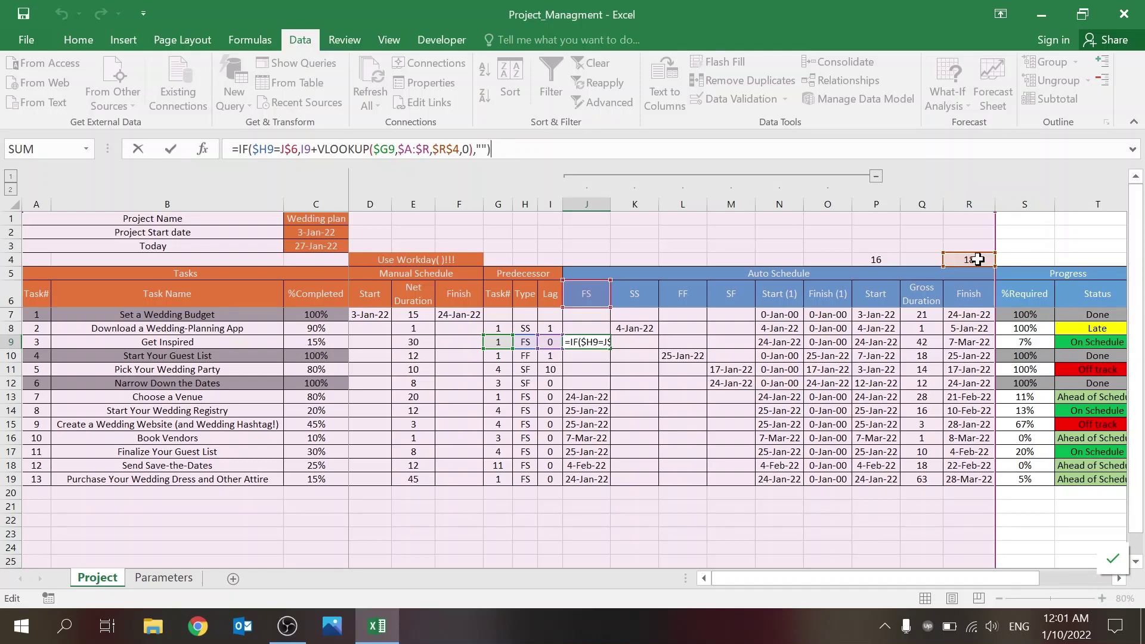
pyautogui.hotkey('ctrl', 'Return')
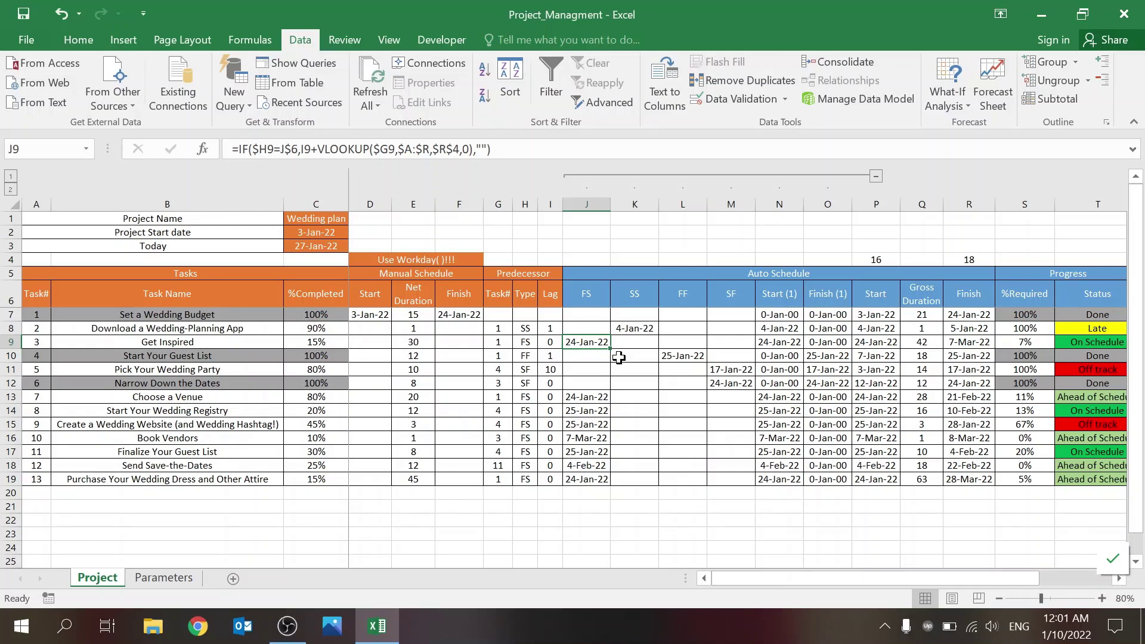
# - Examine the cell references of the FF formula in L8 and the SS formula in K8, keeping both formulas as they are
pyautogui.click(650, 328)
pyautogui.click(677, 323)
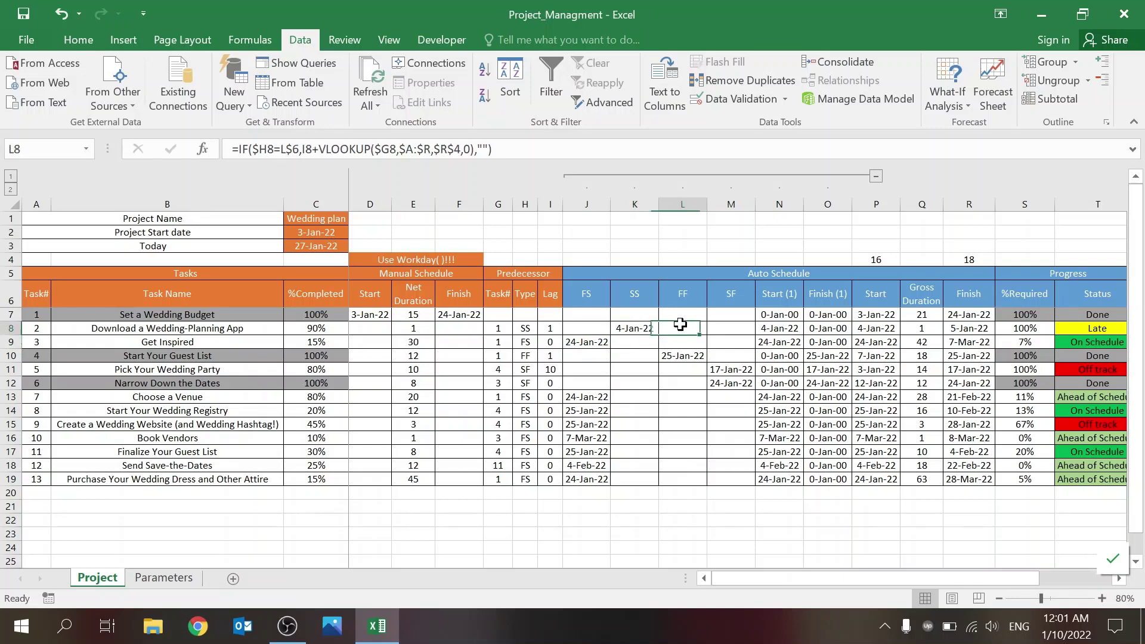
pyautogui.click(567, 148)
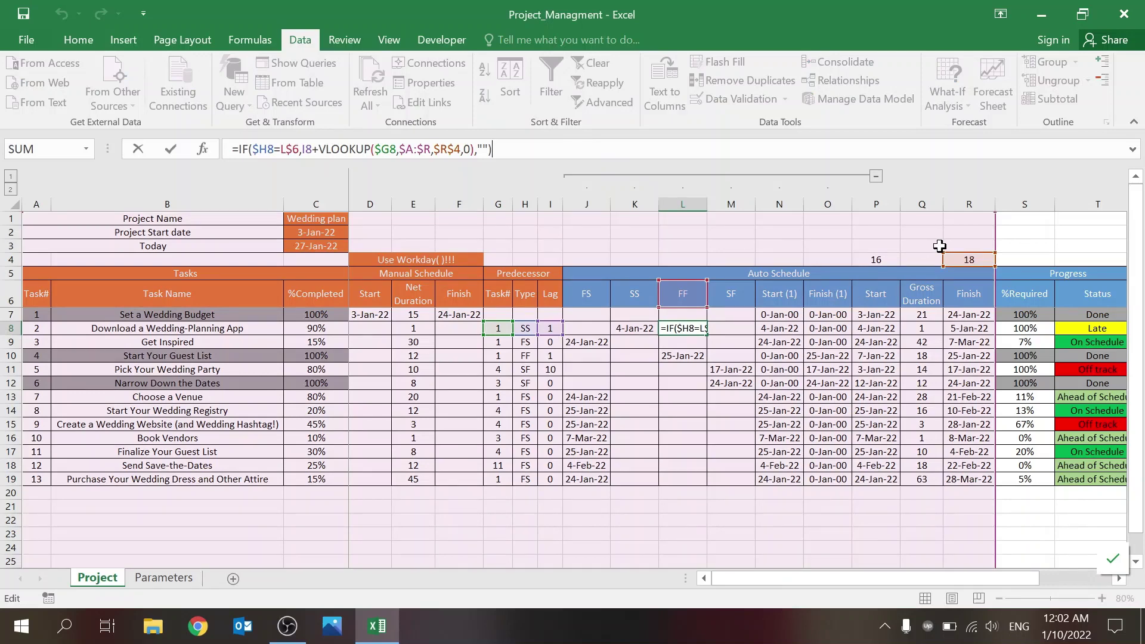
pyautogui.press('Escape')
pyautogui.click(626, 328)
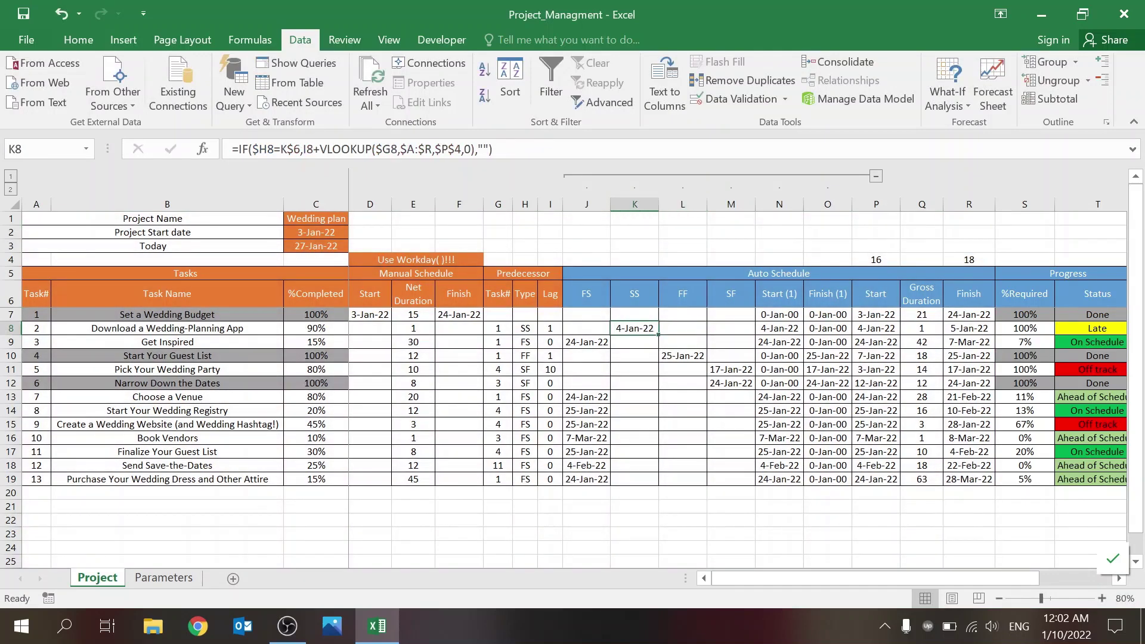
pyautogui.click(494, 149)
pyautogui.hotkey('ctrl', 'Return')
pyautogui.click(691, 330)
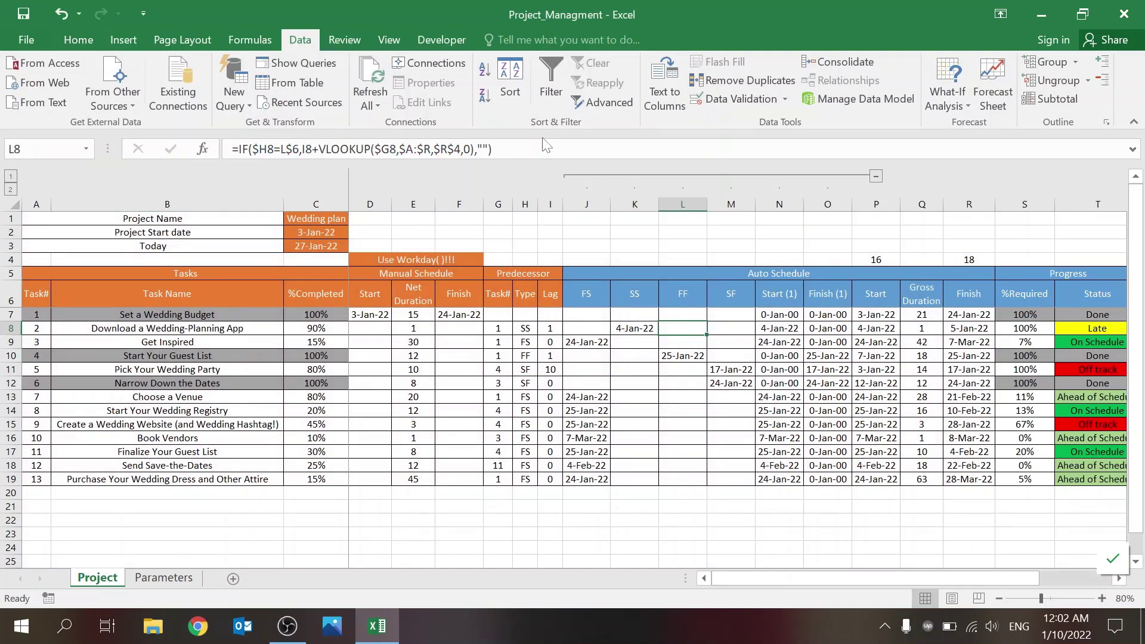
pyautogui.click(563, 150)
pyautogui.press('Escape')
# - Examine the ranges used by the Start (1) MAX formulas in N7 and N9 without changing them
pyautogui.click(783, 314)
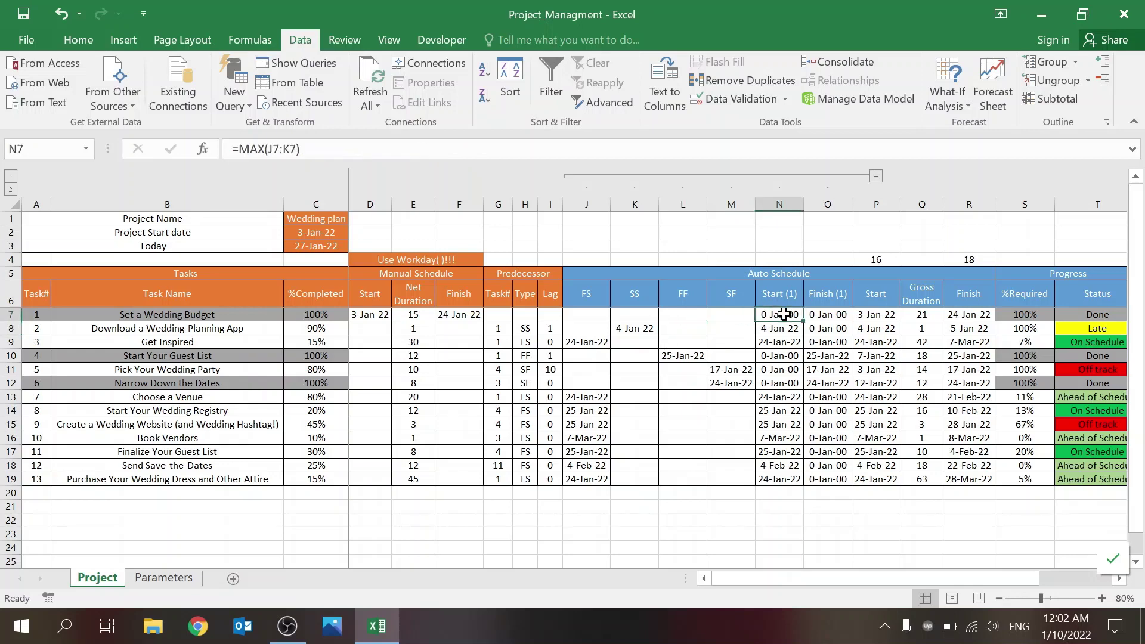
pyautogui.click(826, 310)
pyautogui.click(788, 316)
pyautogui.doubleClick(787, 316)
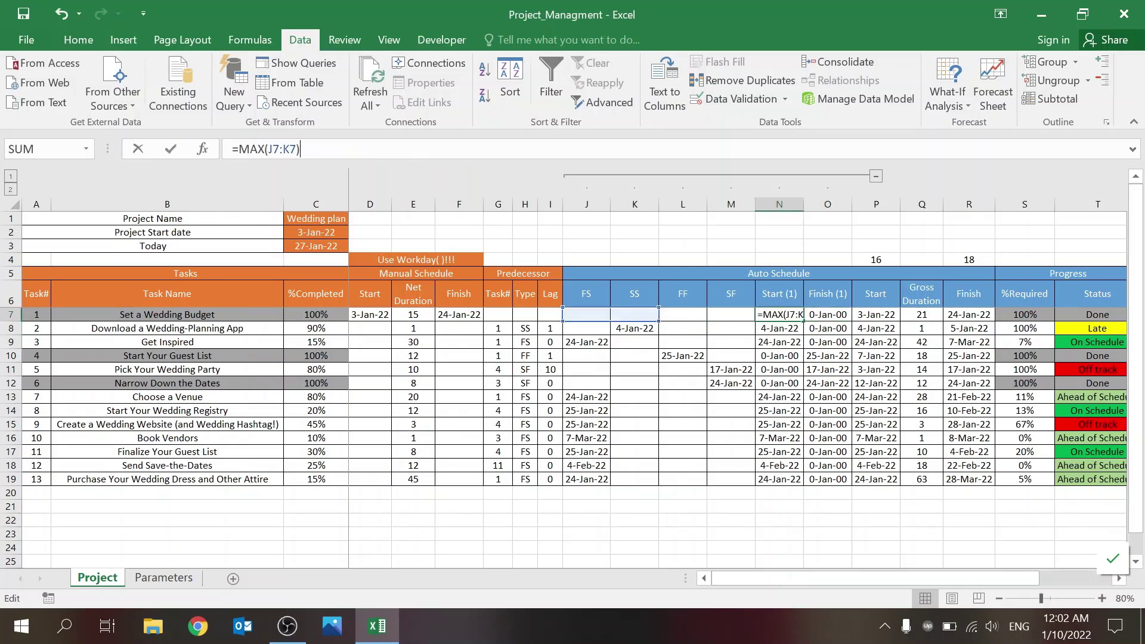
pyautogui.press('Escape')
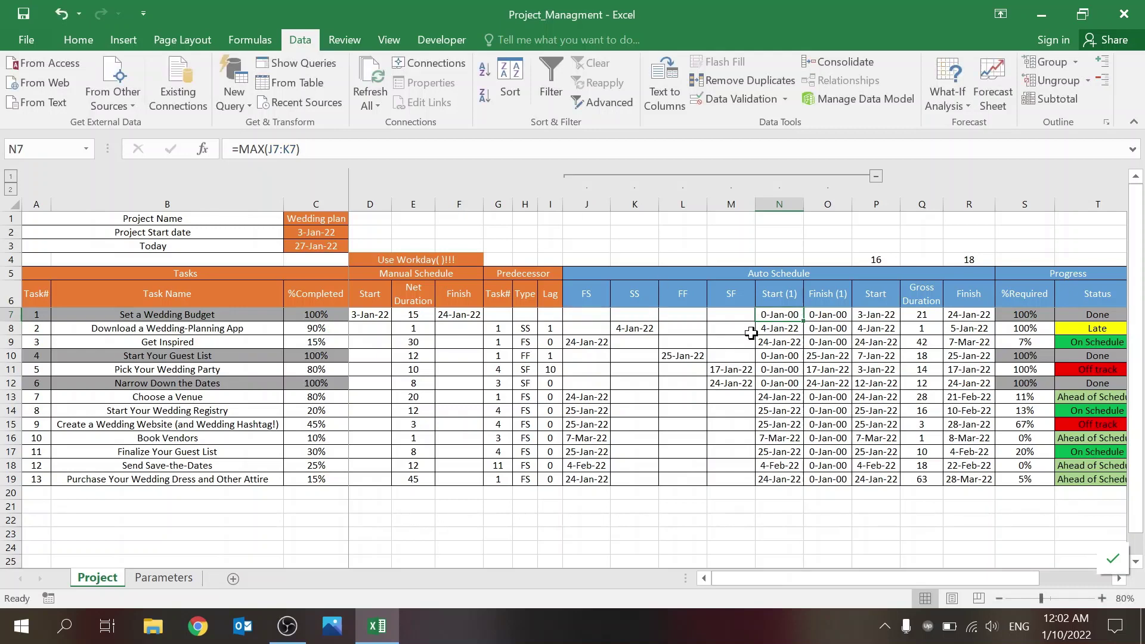
pyautogui.click(793, 328)
pyautogui.click(801, 346)
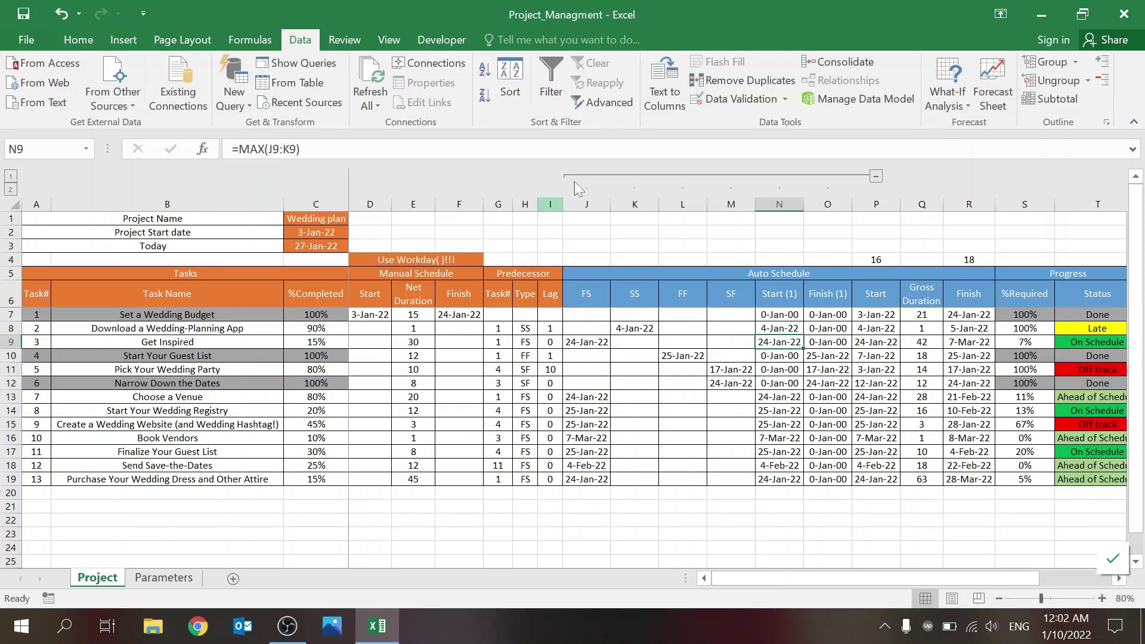
pyautogui.press('F2')
pyautogui.press('Escape')
# - Examine the cell references of the Auto Schedule Start formula in P7 for Set a Wedding Budget, keeping it as it is
pyautogui.click(887, 317)
pyautogui.click(961, 312)
pyautogui.click(879, 314)
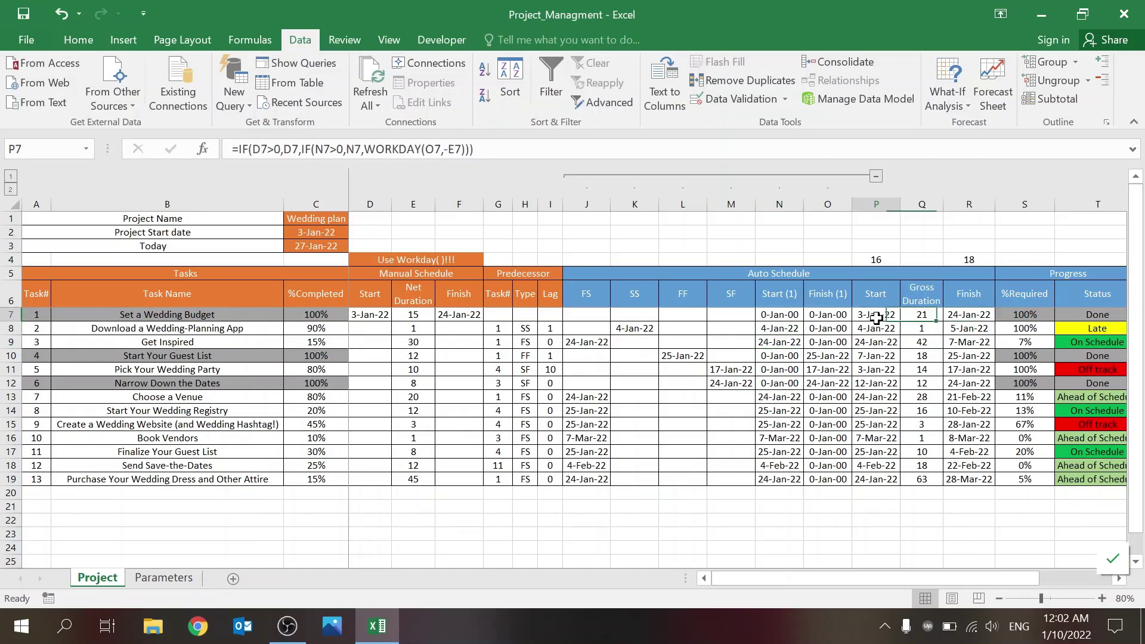
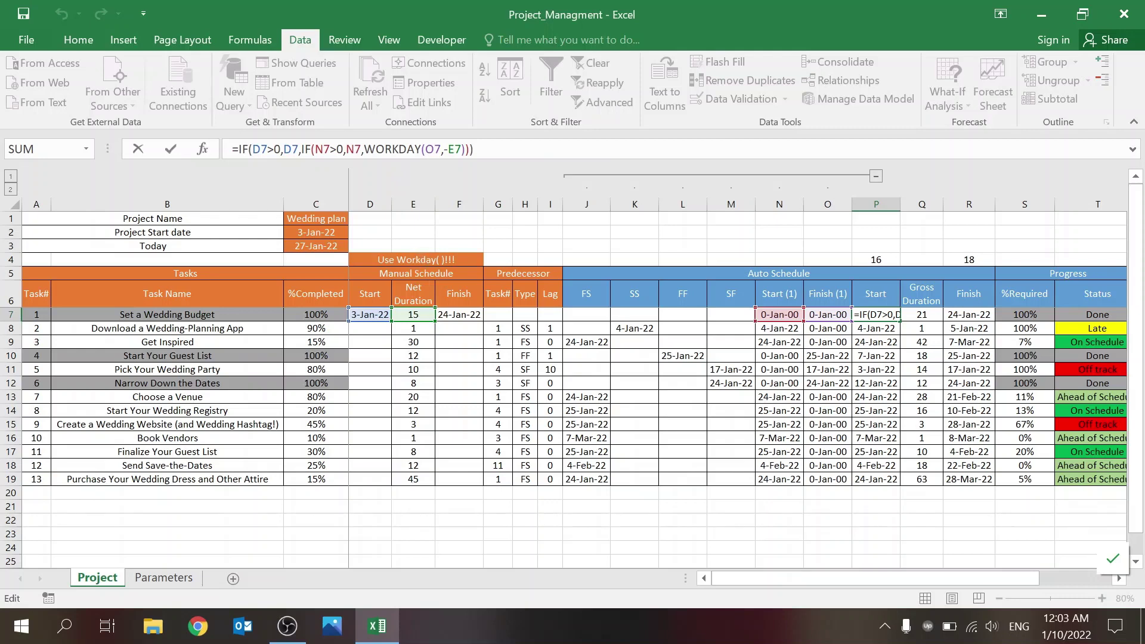
pyautogui.hotkey('ctrl', 'Return')
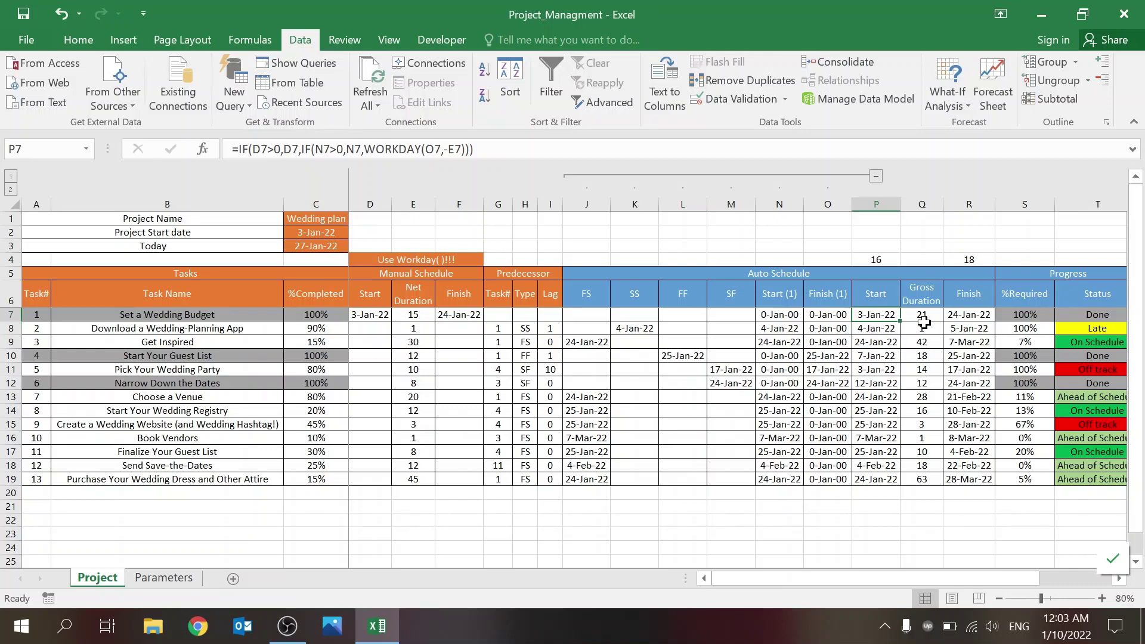
# - Examine the cell references of the Auto Schedule Start formula in P10 for Start Your Guest List, keeping it as it is
pyautogui.click(890, 357)
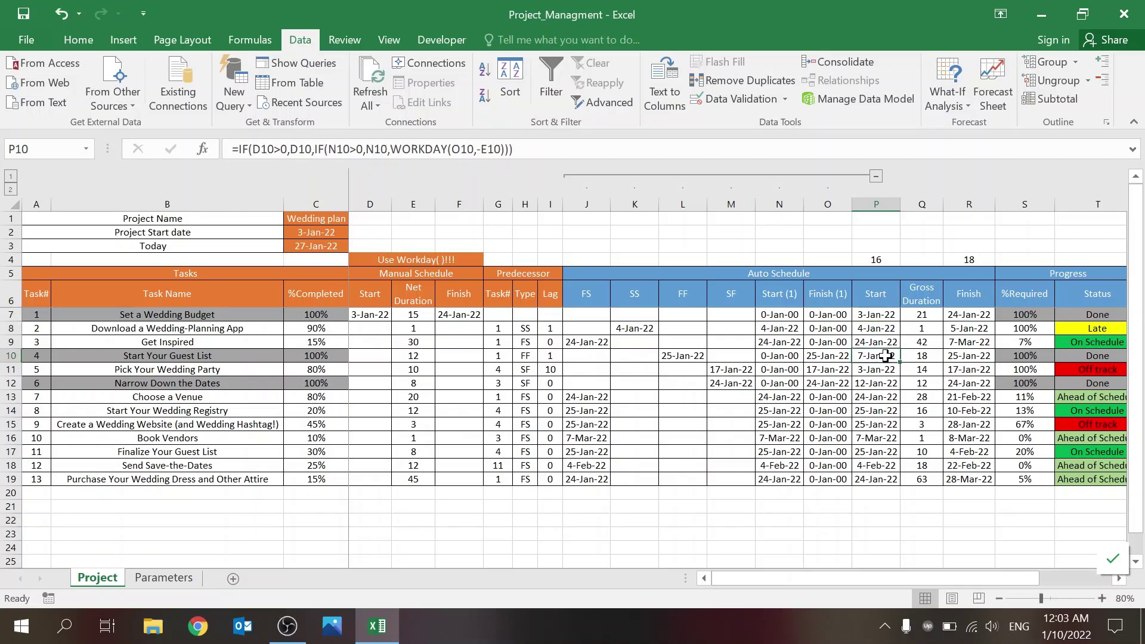
pyautogui.click(528, 154)
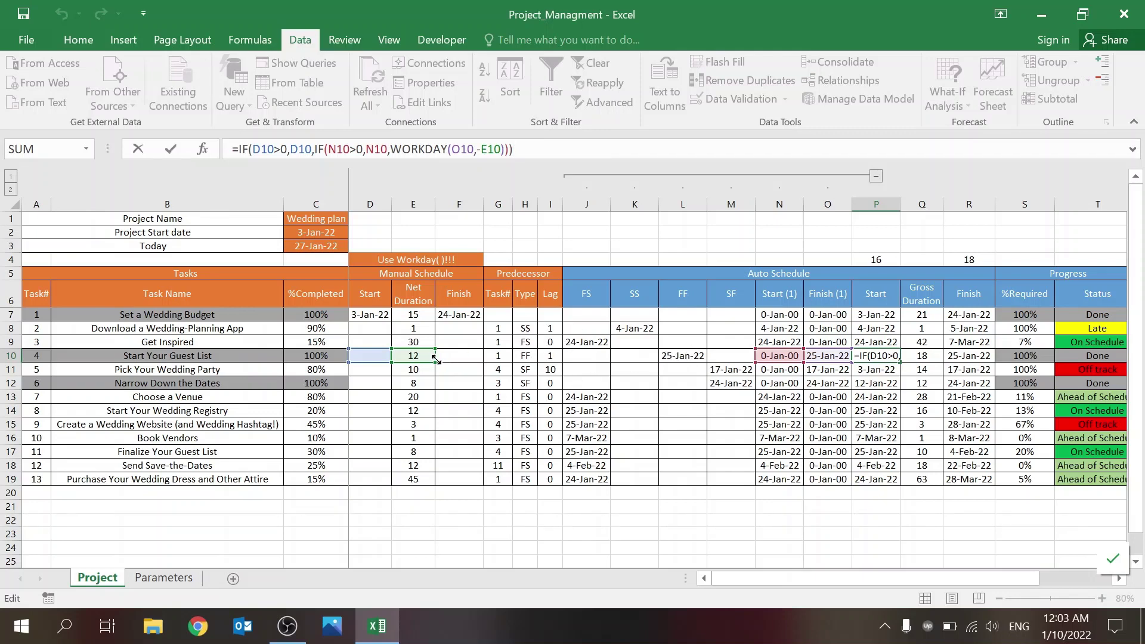
pyautogui.hotkey('ctrl', 'Return')
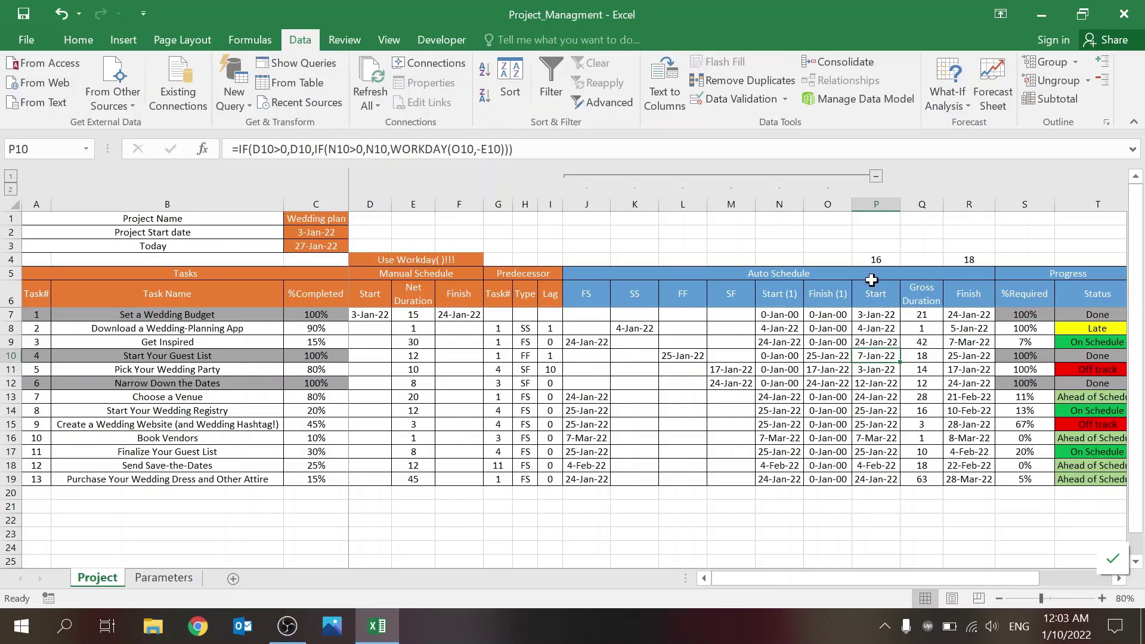
# - Examine the cell references of the Auto Schedule Finish formula in R7 for Set a Wedding Budget, keeping it as it is
pyautogui.click(963, 338)
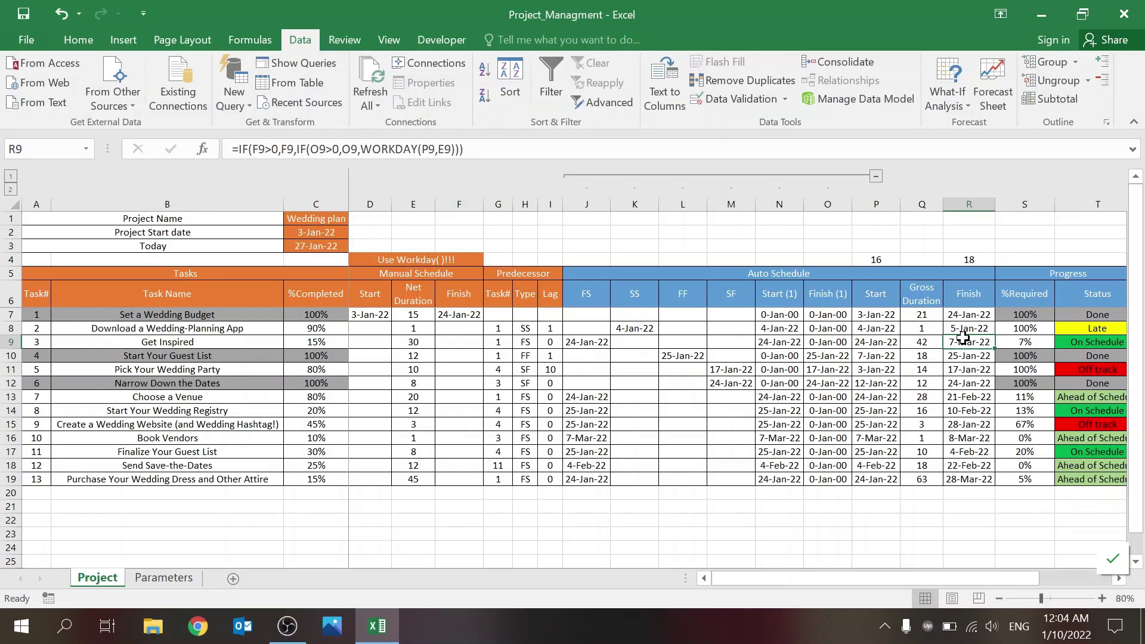
pyautogui.click(966, 313)
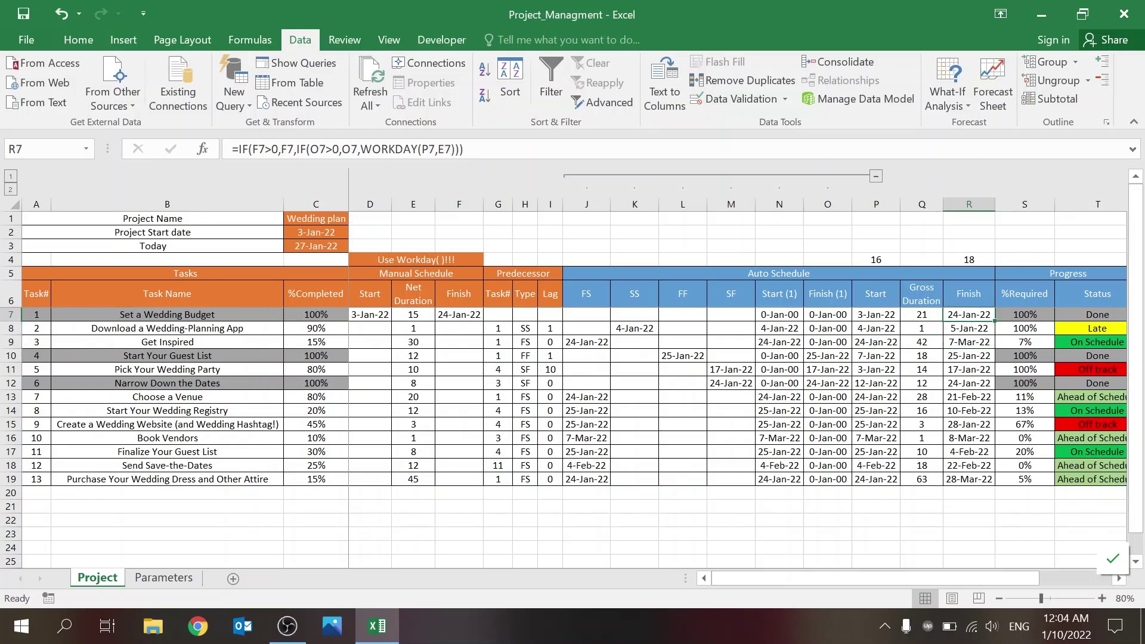
pyautogui.click(465, 149)
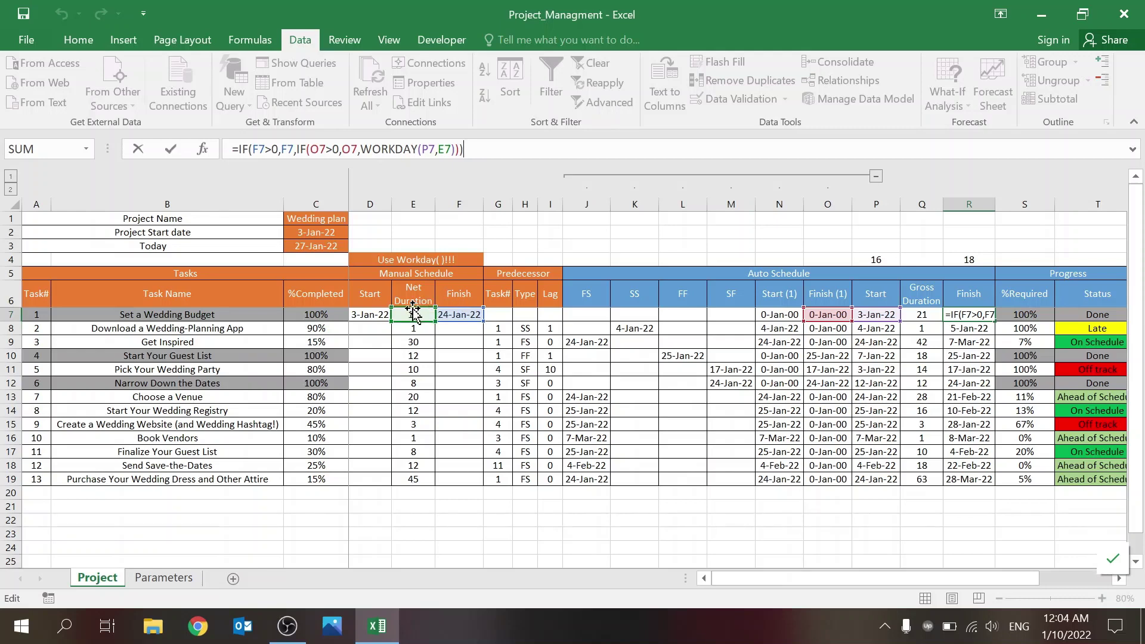
pyautogui.hotkey('ctrl', 'Return')
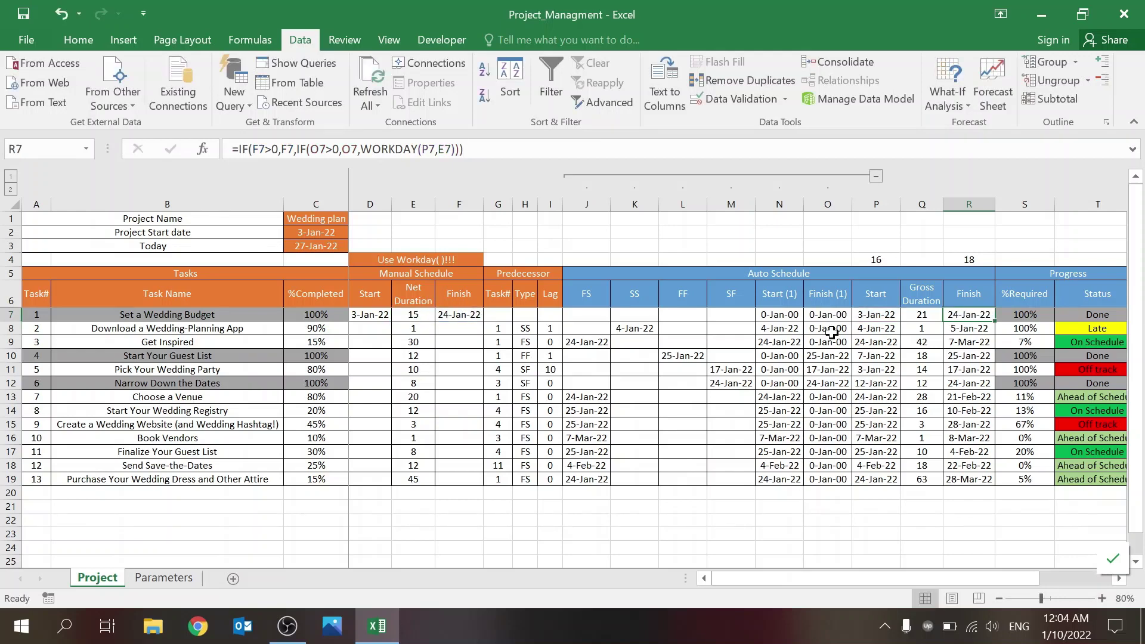
# - Collapse the grouped Auto Schedule columns J to O and examine the cell references of the Gross Duration formula in Q7
pyautogui.click(875, 172)
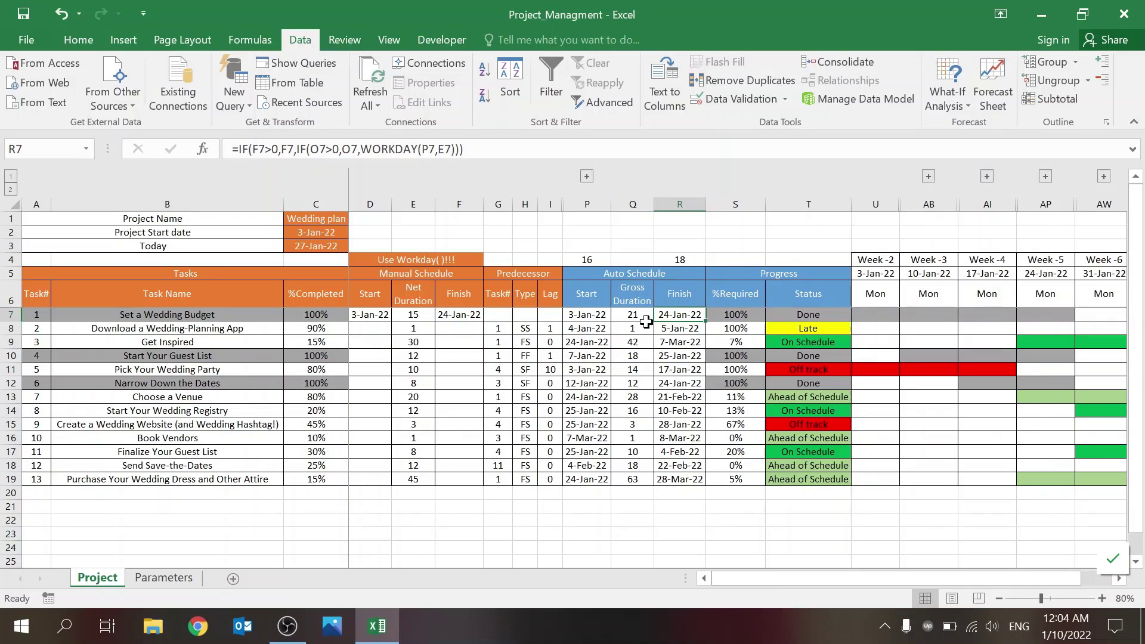
pyautogui.click(641, 315)
pyautogui.press('F2')
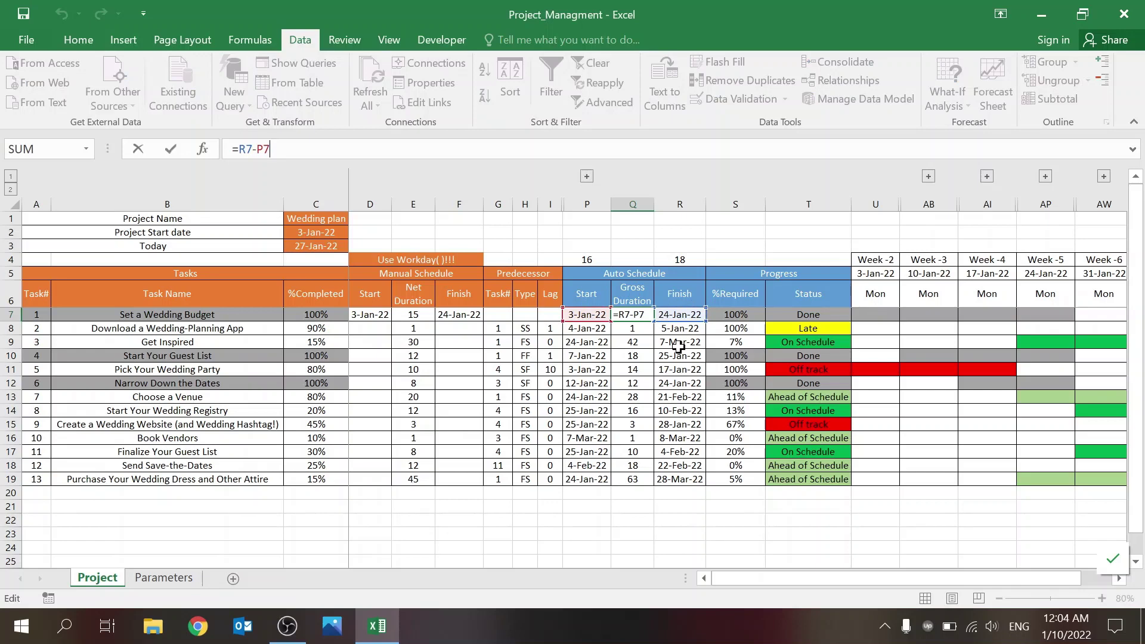
pyautogui.press('Escape')
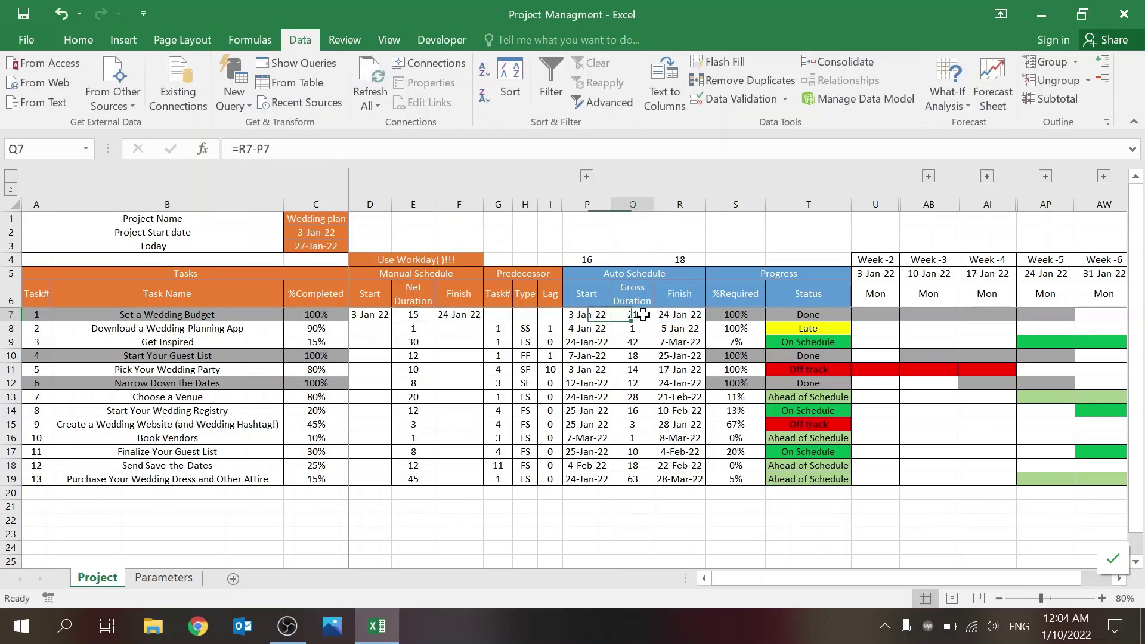
# - Compare the net and gross durations of the Get Inspired and Start Your Guest List tasks in columns E and Q
pyautogui.click(419, 342)
pyautogui.click(615, 341)
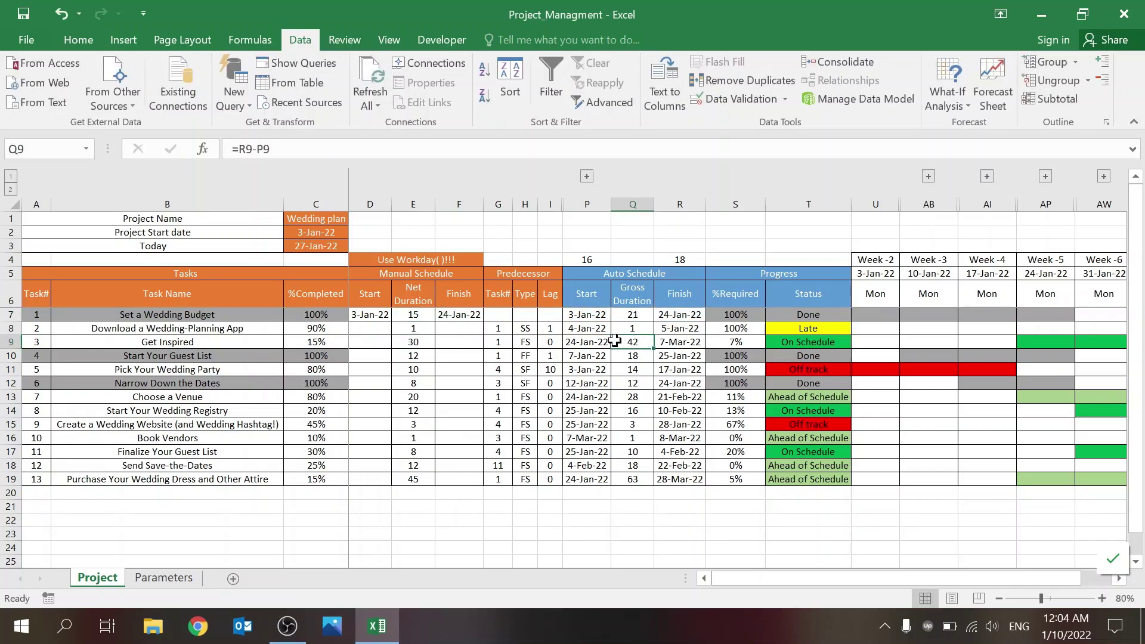
pyautogui.click(428, 356)
pyautogui.click(626, 357)
pyautogui.click(633, 545)
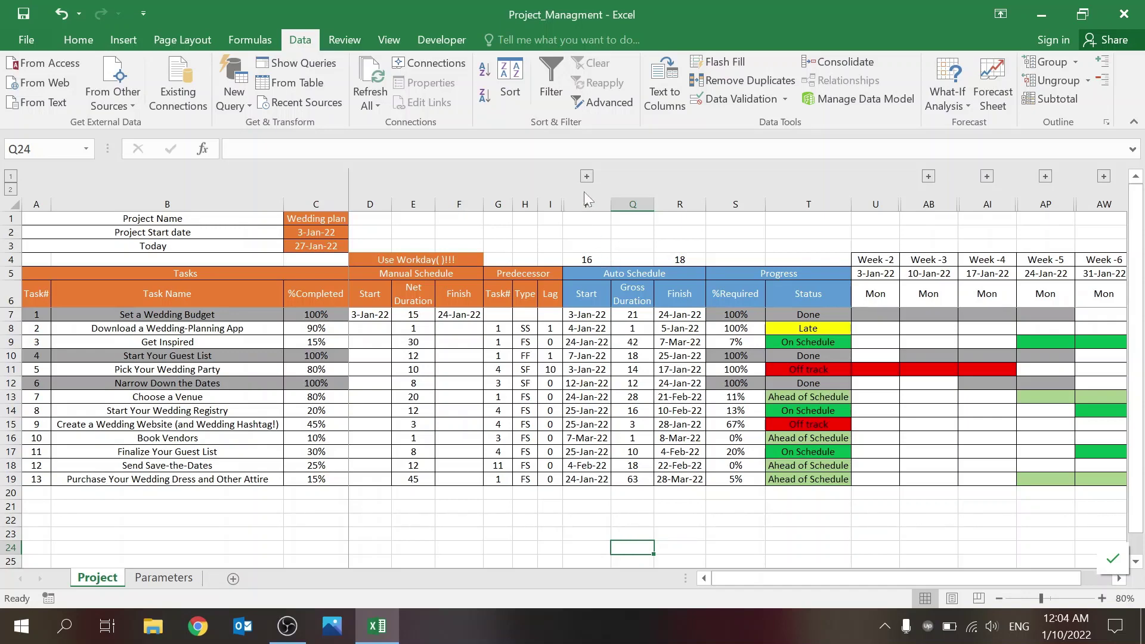
pyautogui.moveTo(587, 200); pyautogui.dragTo(665, 203)
pyautogui.click(659, 234)
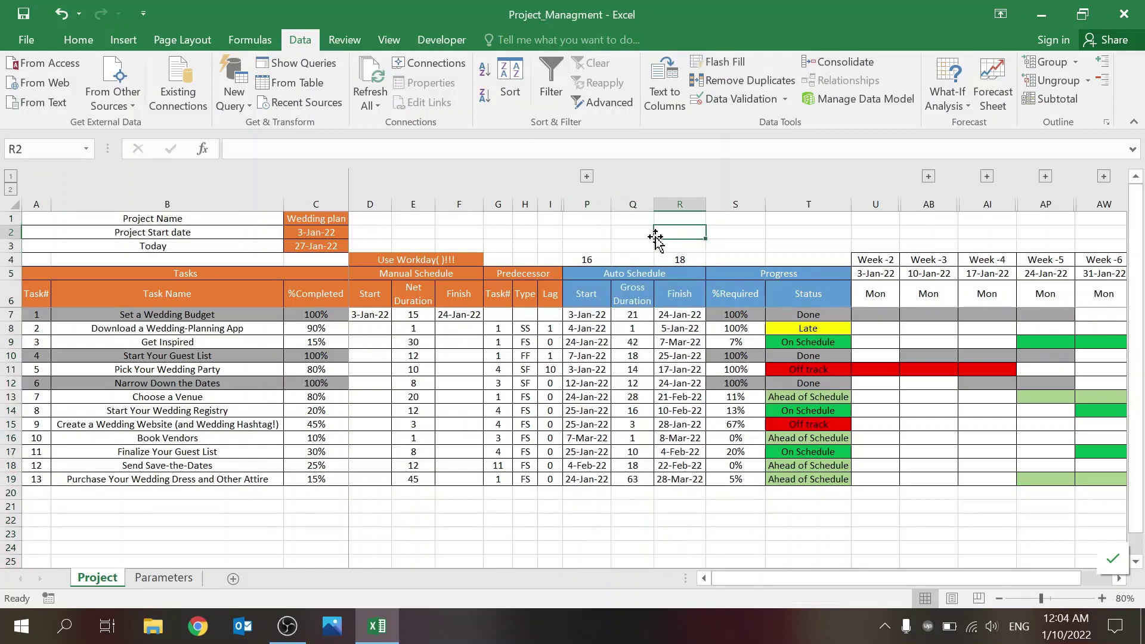
# - Examine the cell references of the %Required formula in S7 for Set a Wedding Budget, keeping it as it is
pyautogui.click(740, 315)
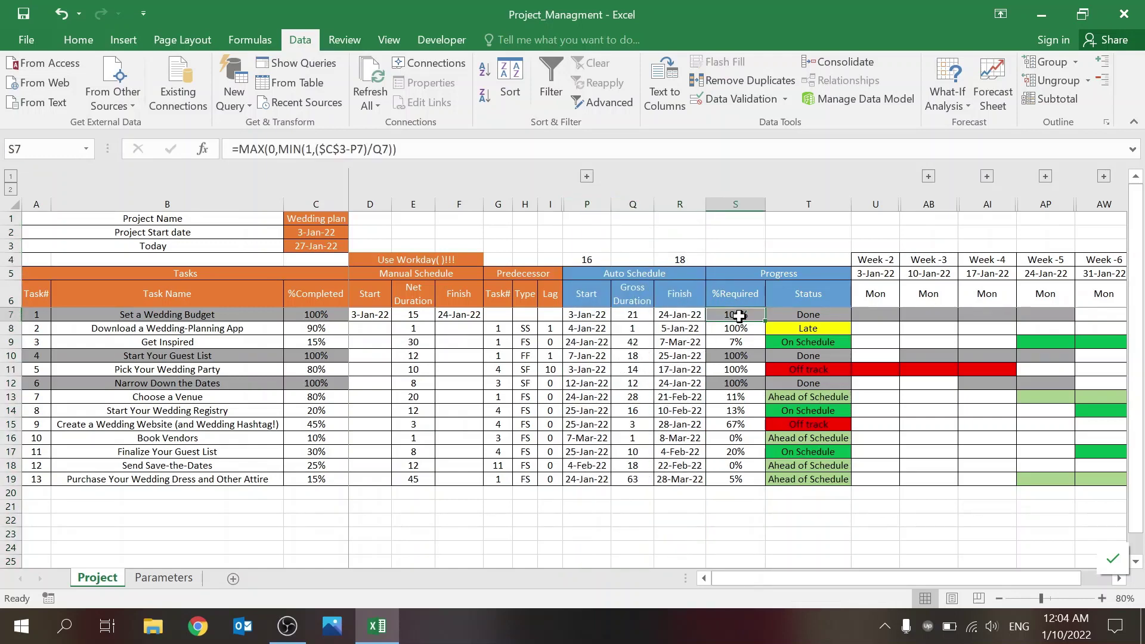
pyautogui.click(418, 150)
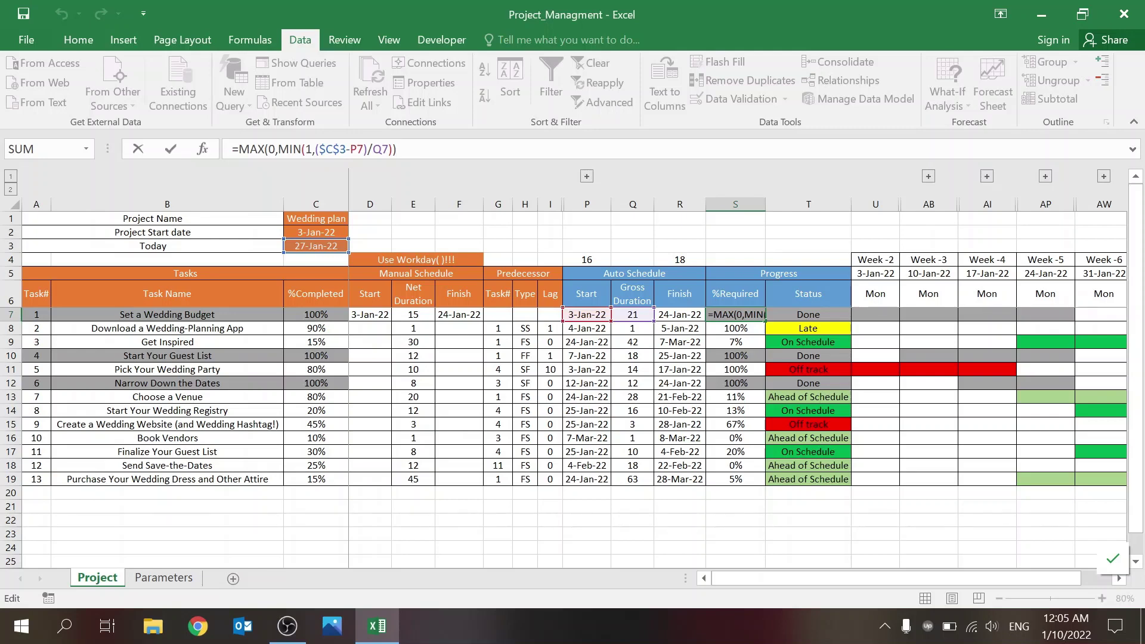
pyautogui.hotkey('ctrl', 'Return')
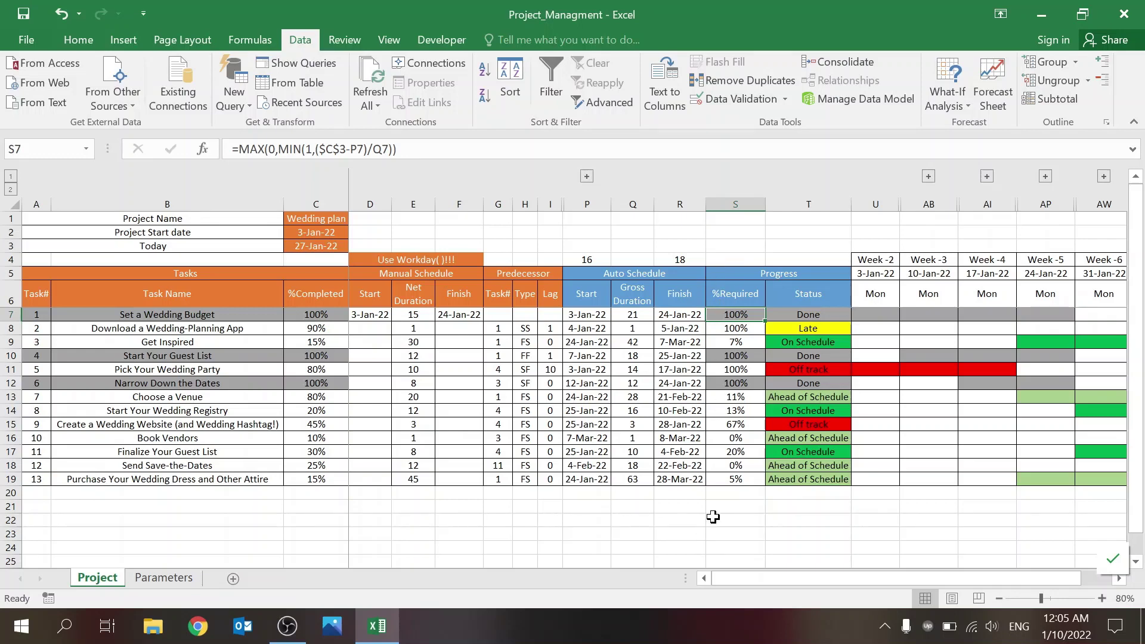
# - Examine the cell references of the Status formula in T7 for Set a Wedding Budget, keeping it as it is
pyautogui.click(784, 315)
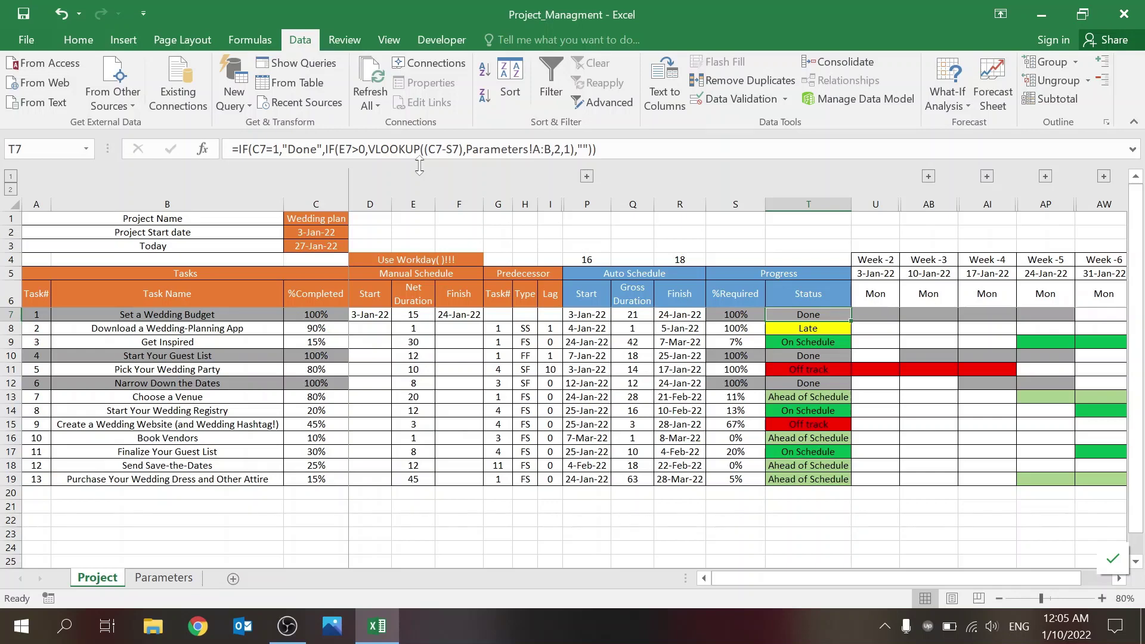
pyautogui.click(597, 149)
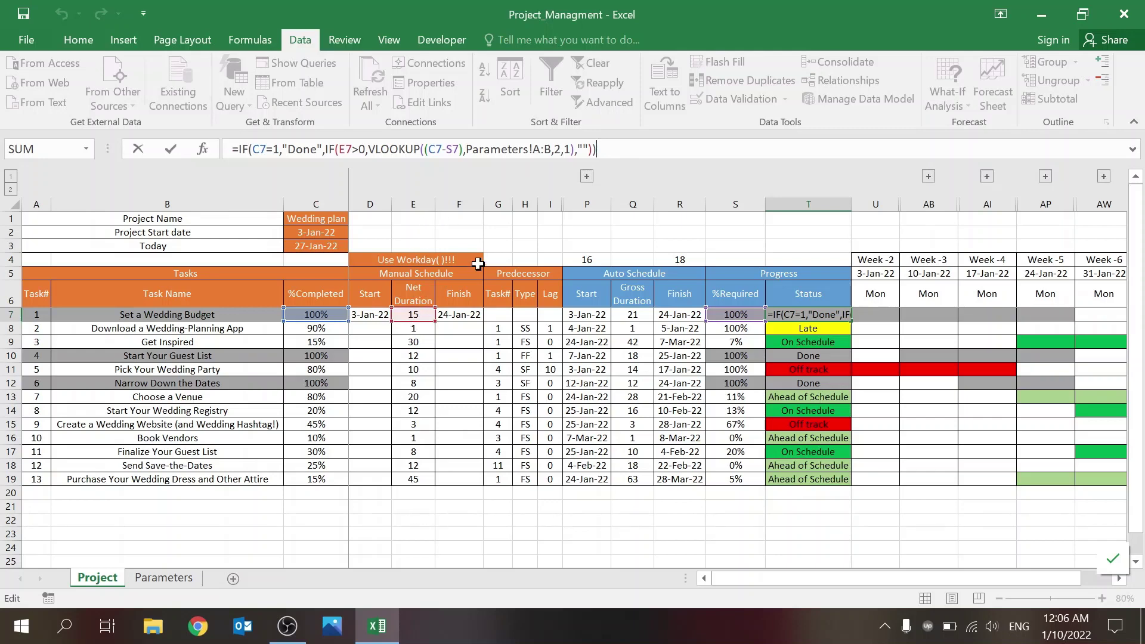
pyautogui.hotkey('ctrl', 'Return')
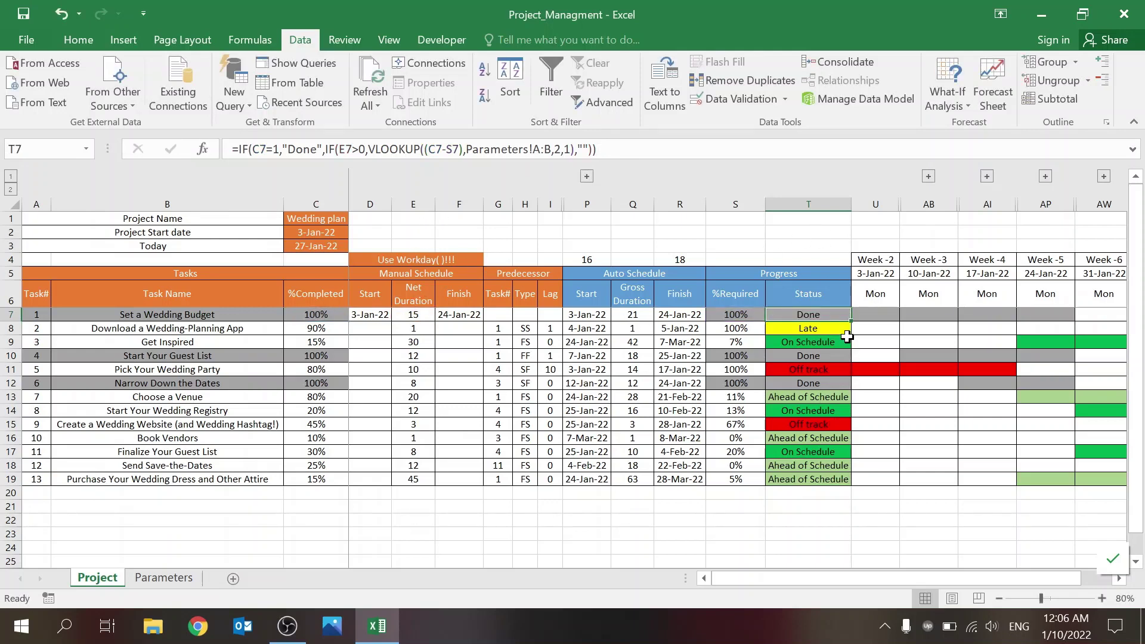
# - Try filling the Status formula from T7 down to T24 and undo the fill
pyautogui.moveTo(849, 314); pyautogui.dragTo(851, 552)
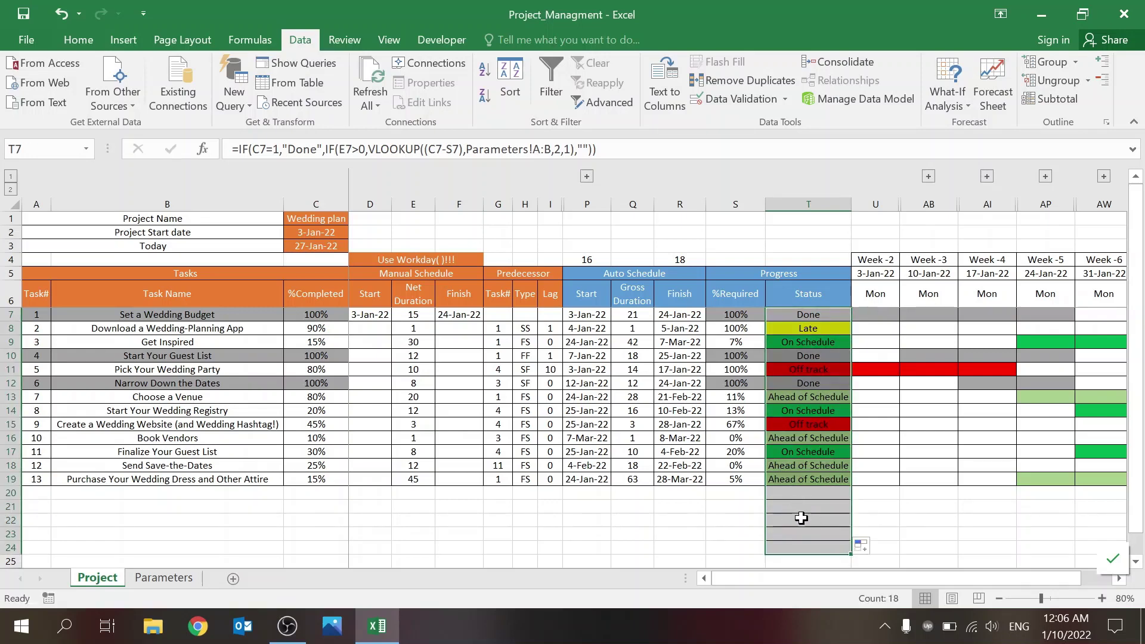
pyautogui.hotkey('ctrl', 'z')
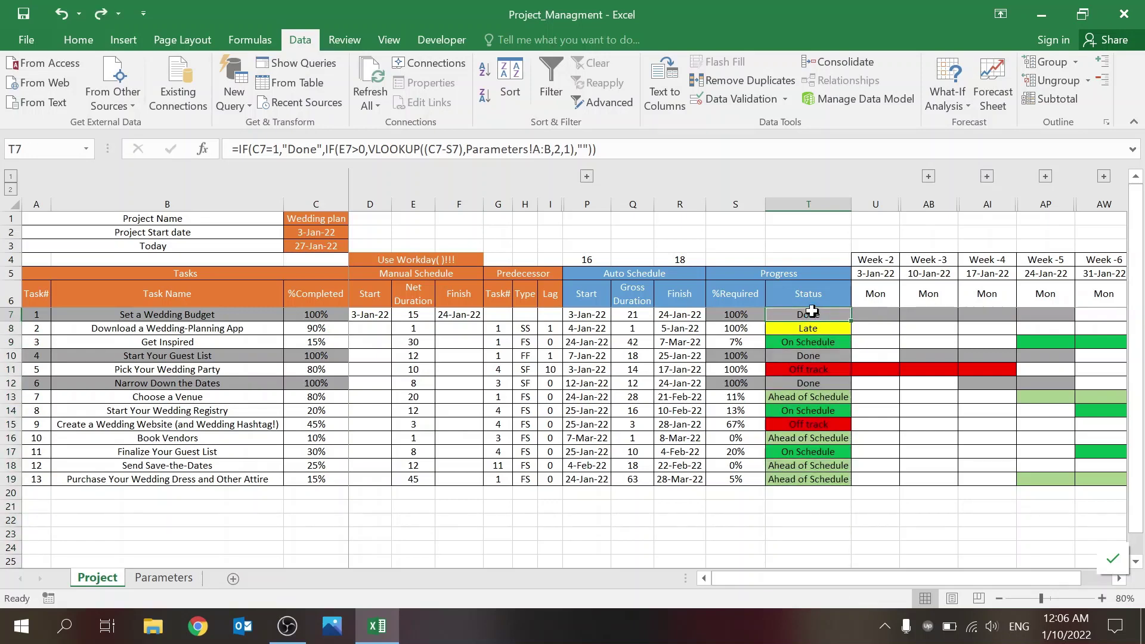
# - Examine the VLOOKUP part of the T7 Status formula and its lookup columns A:B on the Parameters sheet
pyautogui.click(405, 149)
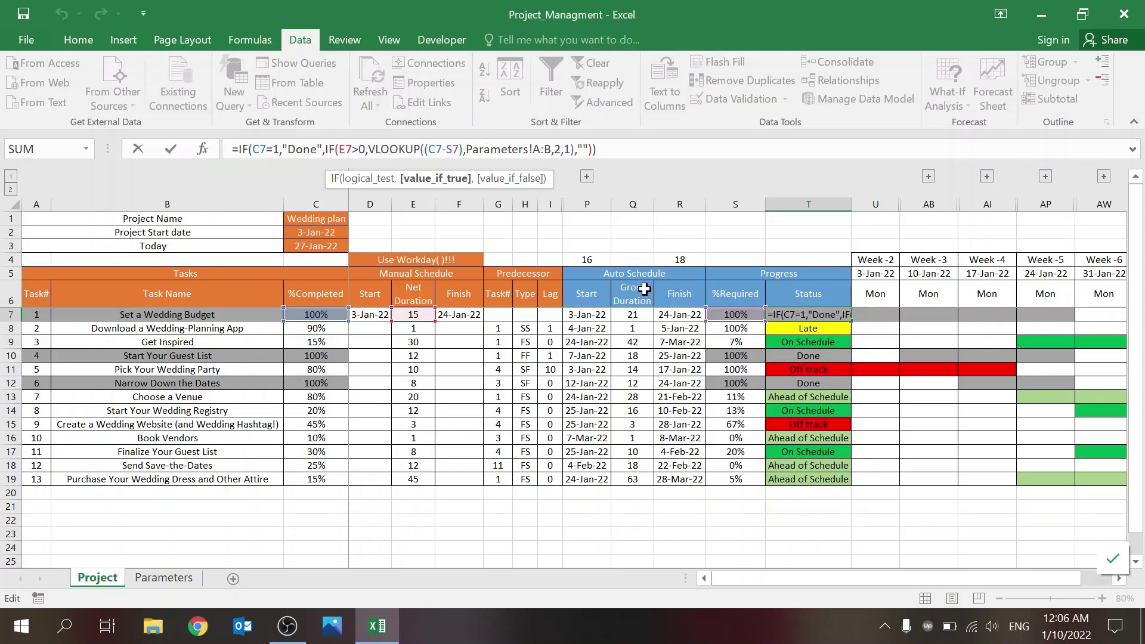
pyautogui.hotkey('ctrl', 'Return')
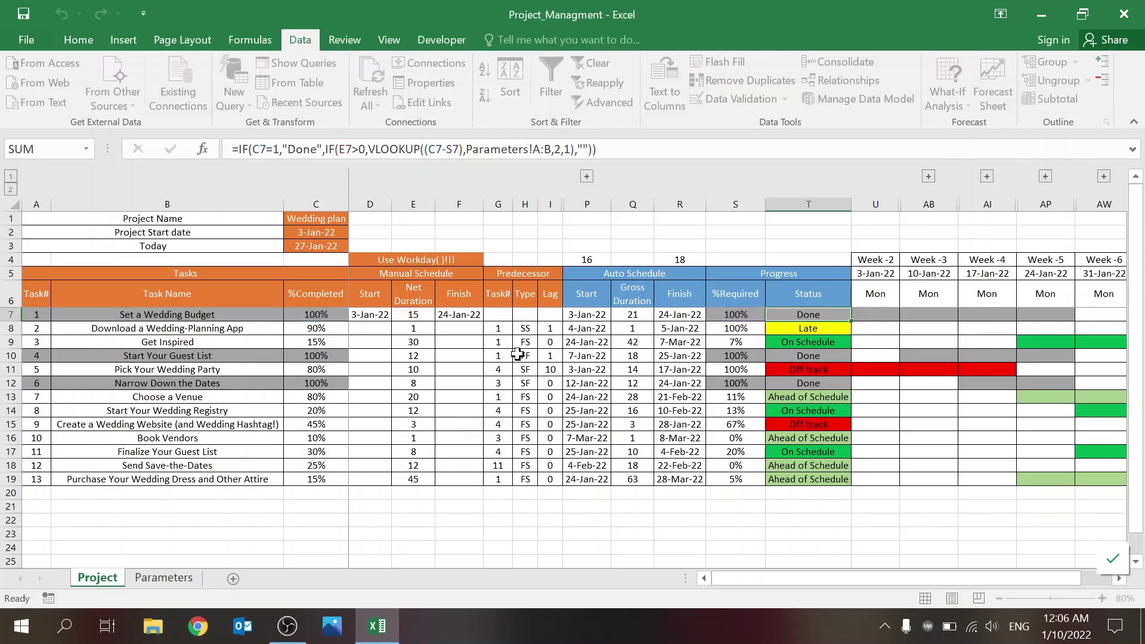
pyautogui.click(160, 578)
pyautogui.click(64, 170)
pyautogui.moveTo(64, 171); pyautogui.dragTo(110, 162)
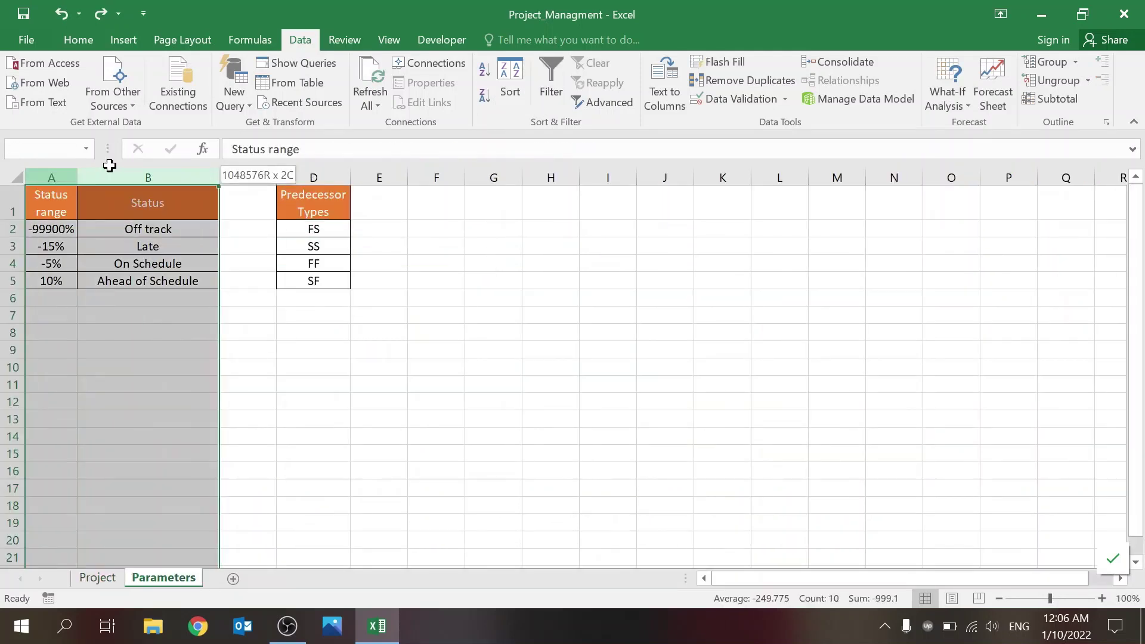
# - Examine the range-lookup argument of the VLOOKUP in the T7 Status formula on the Project sheet, keeping the formula as it is
pyautogui.click(173, 366)
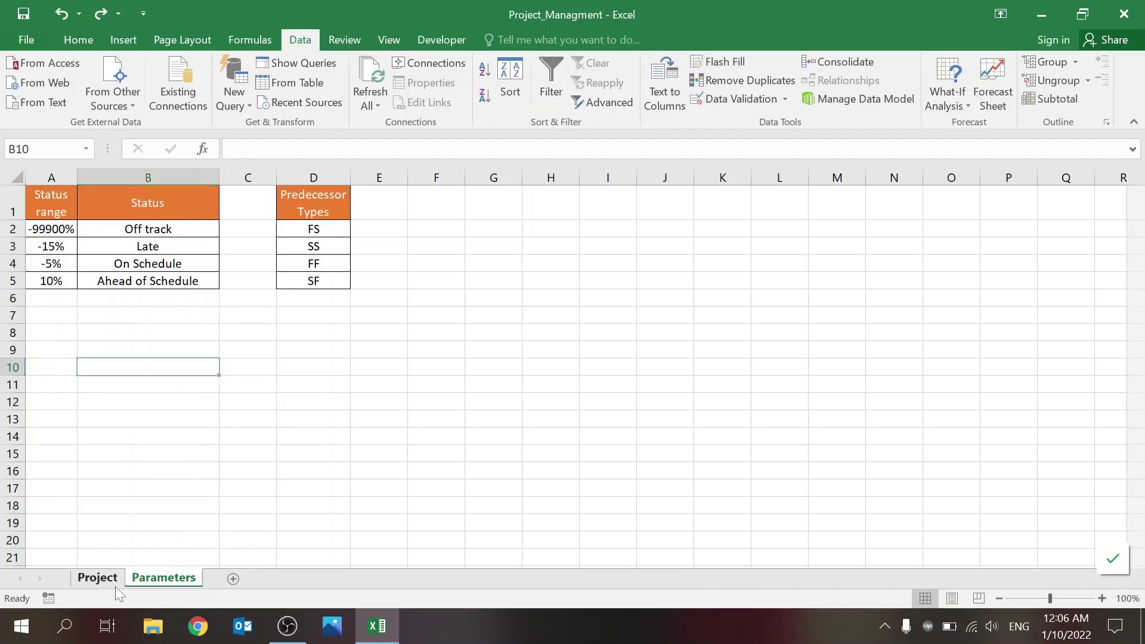
pyautogui.click(100, 578)
pyautogui.click(563, 149)
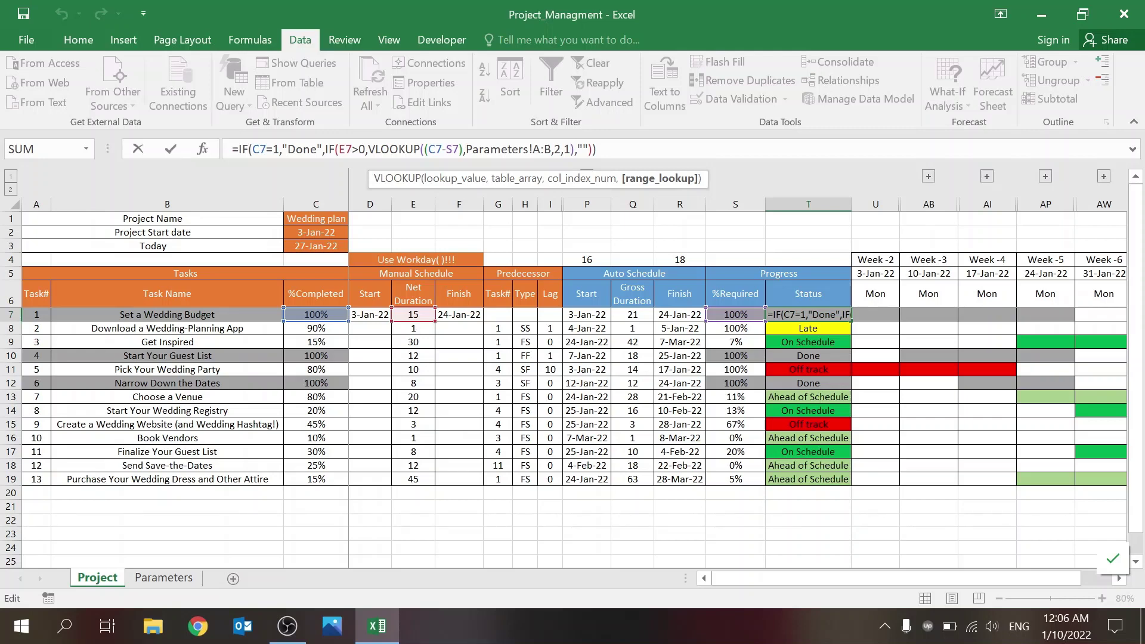
pyautogui.hotkey('ctrl', 'Return')
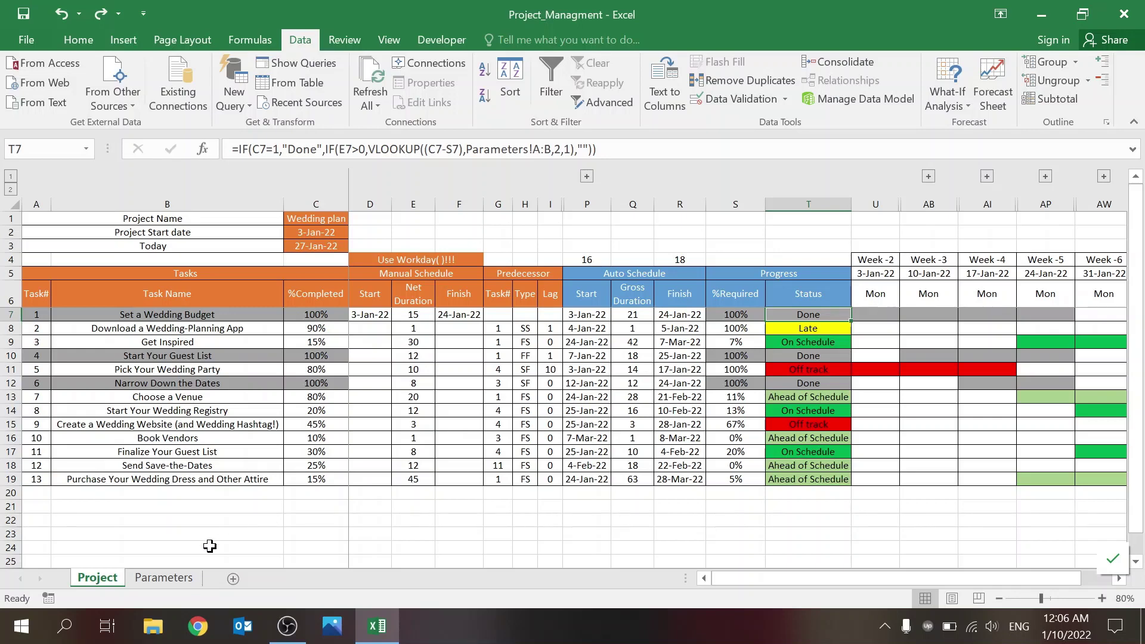
# - Examine the Off track and Late thresholds in the Status range table on the Parameters sheet
pyautogui.click(185, 577)
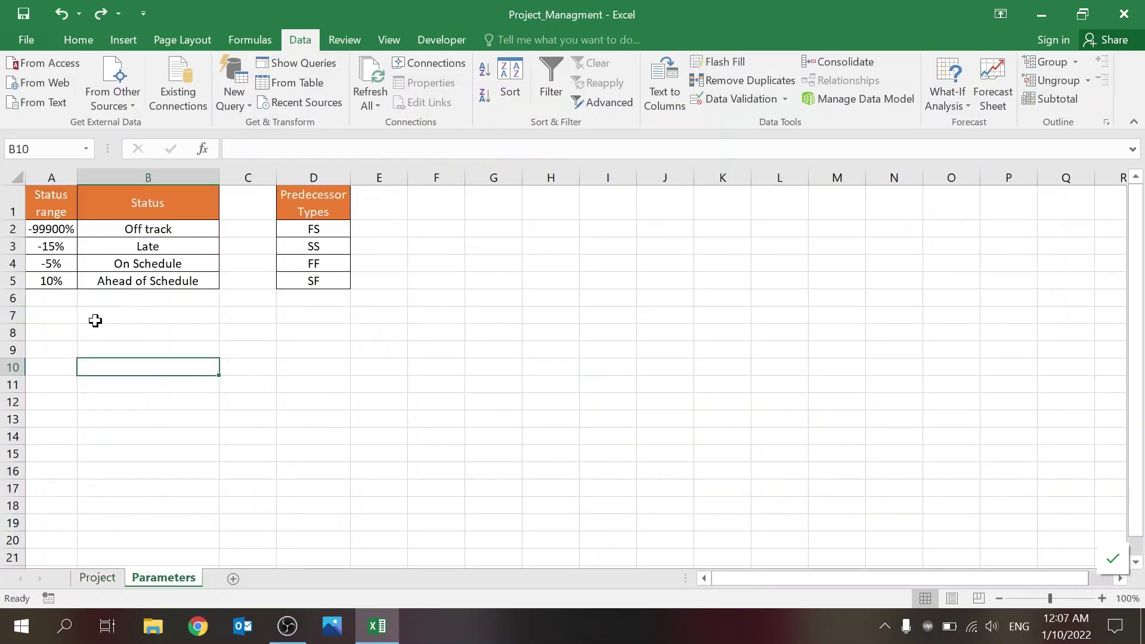
pyautogui.click(62, 239)
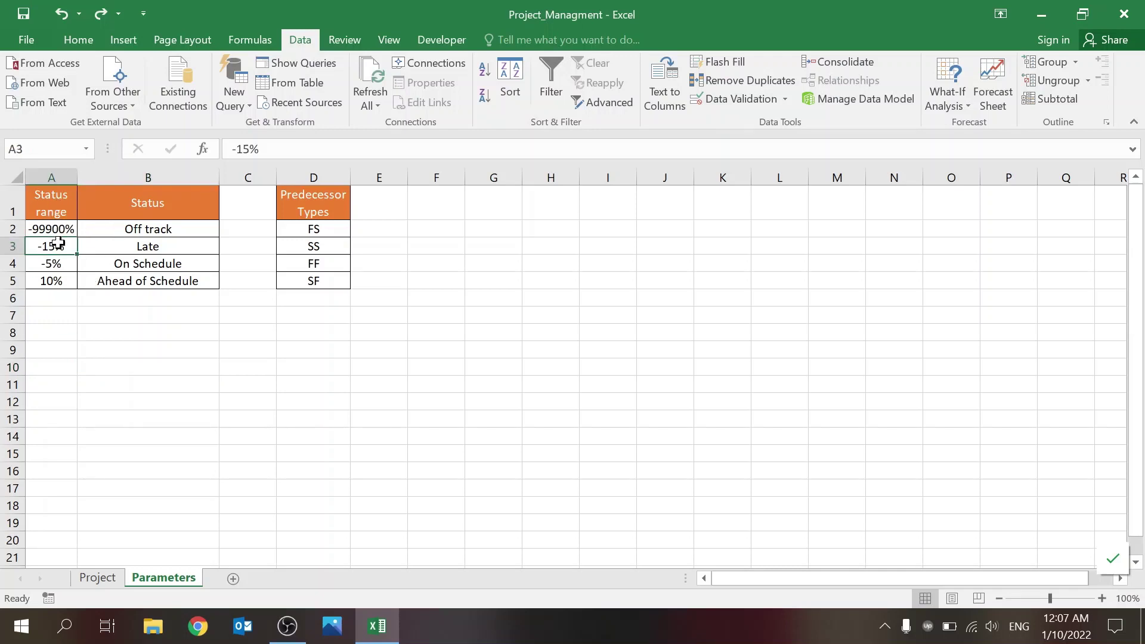
pyautogui.rightClick(62, 239)
pyautogui.click(68, 234)
pyautogui.rightClick(67, 232)
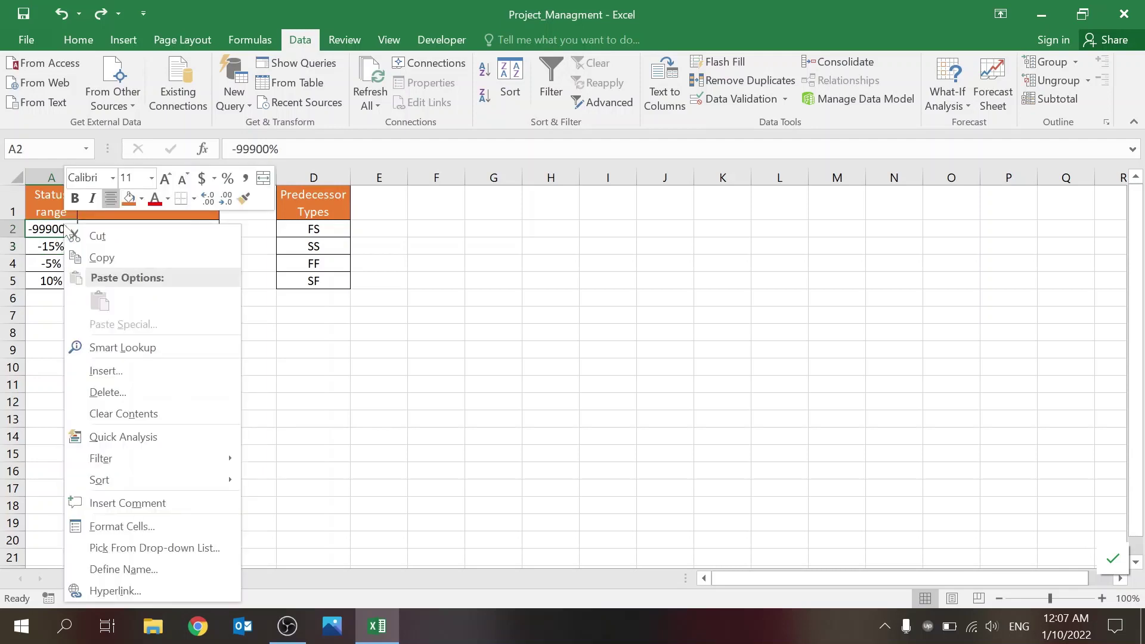
pyautogui.click(67, 232)
pyautogui.click(60, 247)
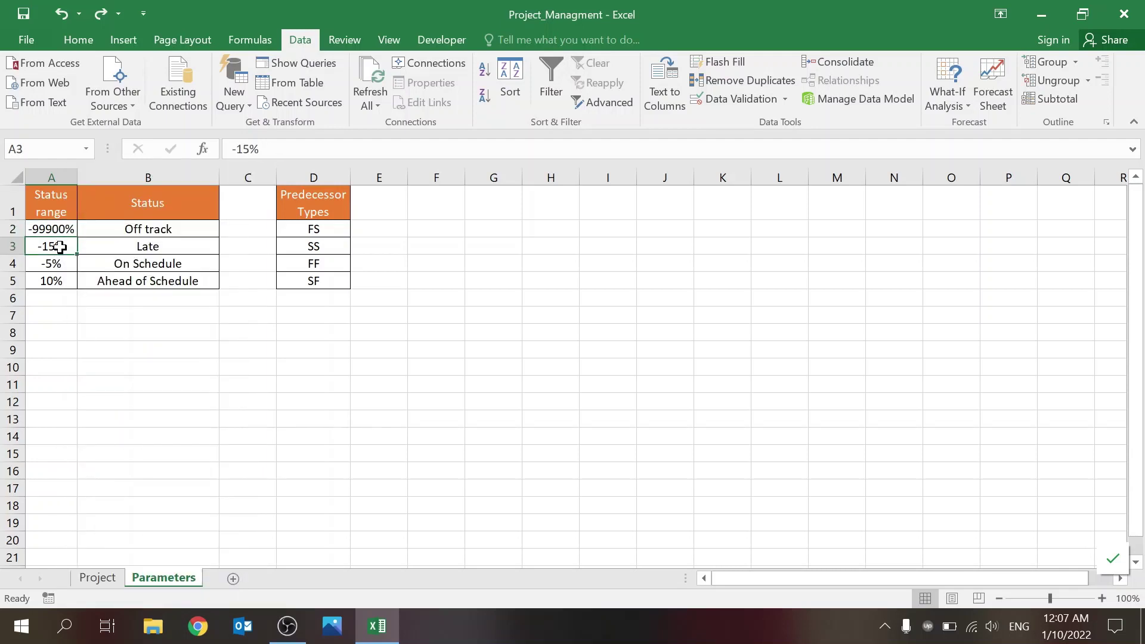
pyautogui.click(127, 225)
pyautogui.rightClick(127, 225)
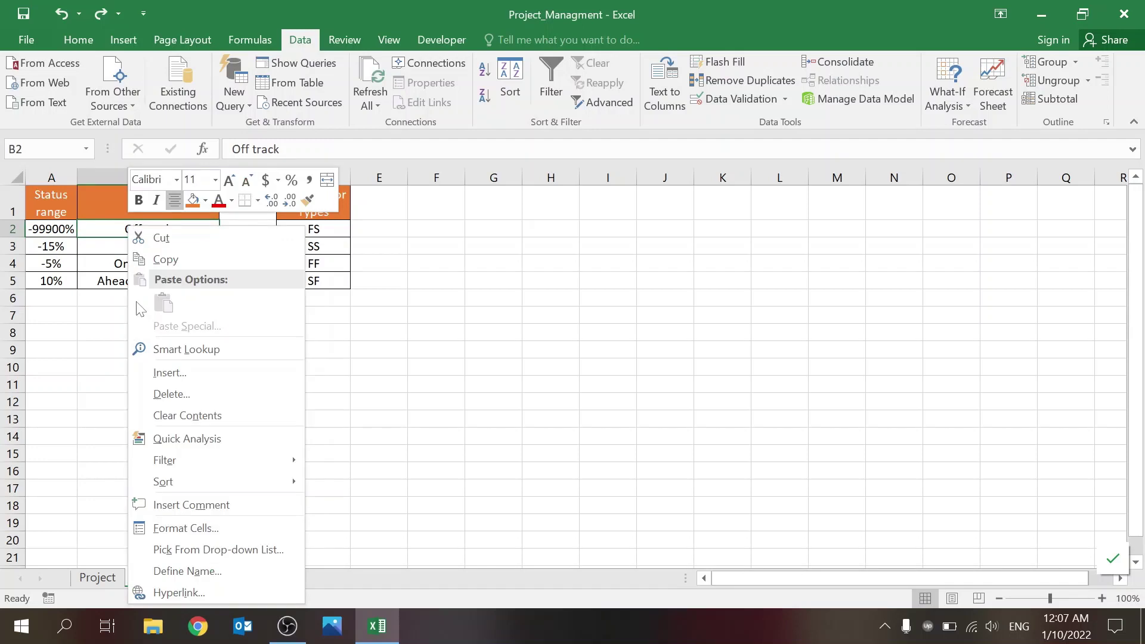
pyautogui.press('Escape')
pyautogui.press('Down')
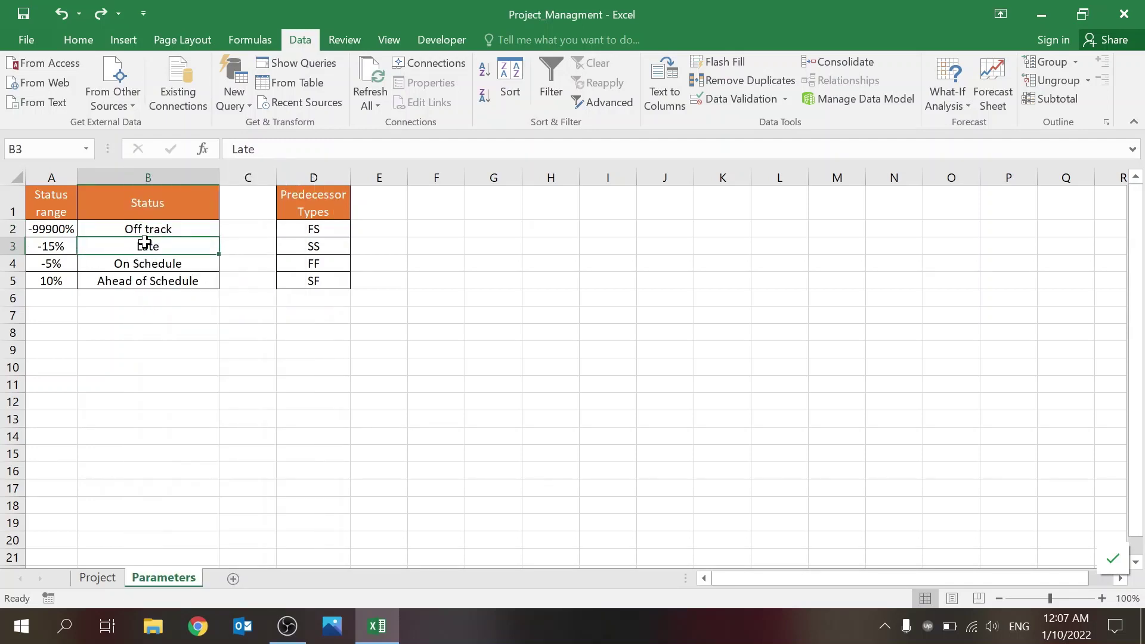
# - Examine the On Schedule and Ahead of Schedule thresholds in the Status range table on the Parameters sheet
pyautogui.click(62, 263)
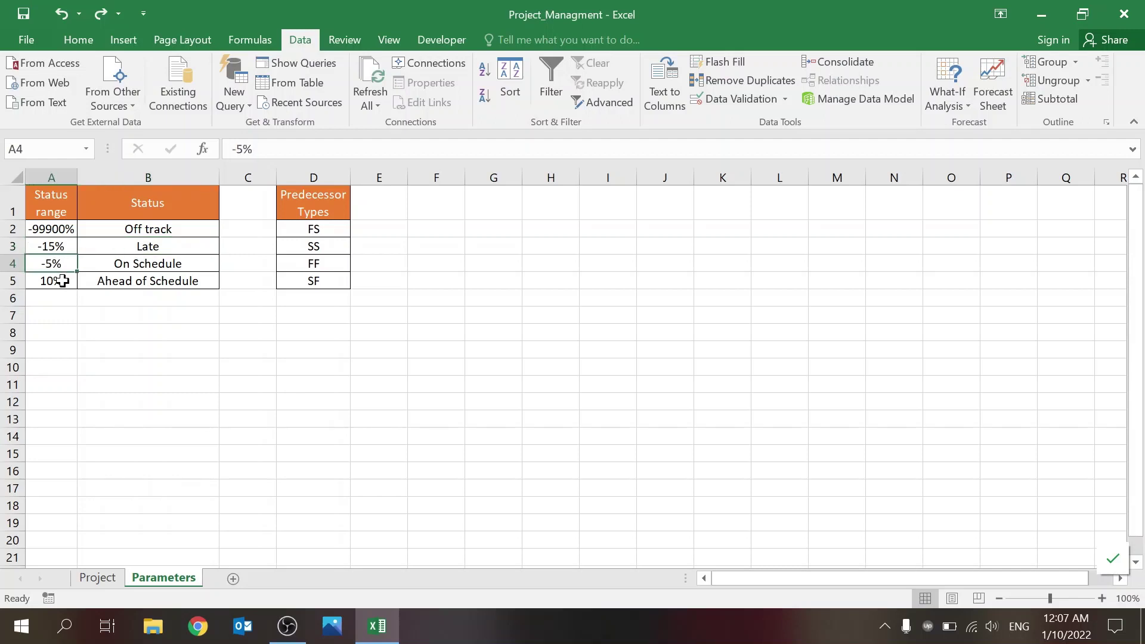
pyautogui.click(63, 280)
pyautogui.click(132, 263)
pyautogui.click(71, 280)
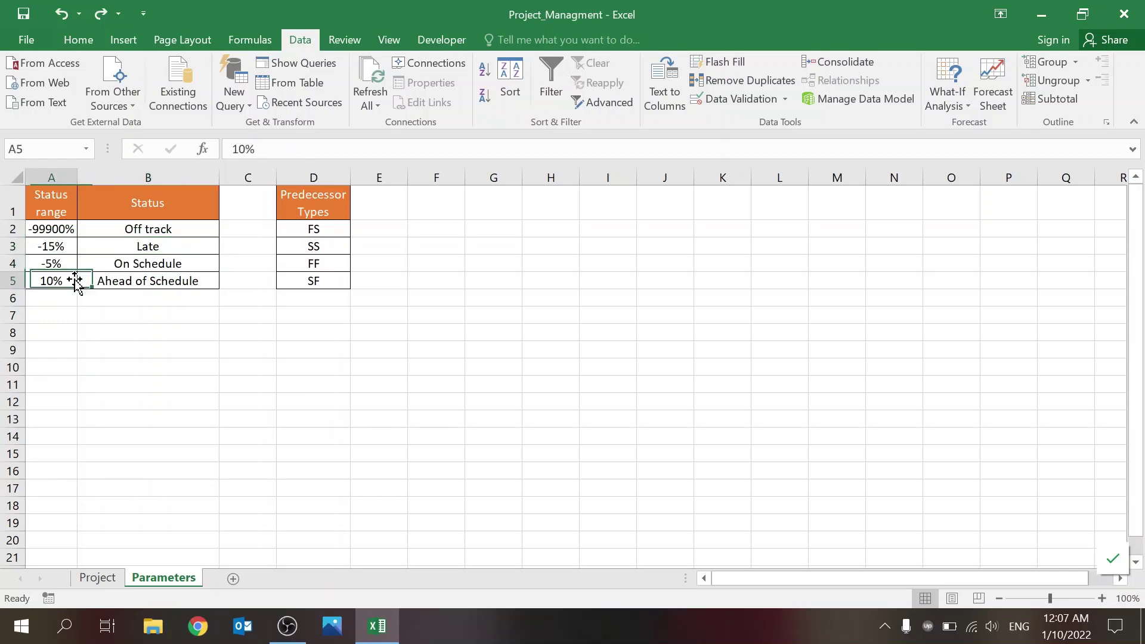
pyautogui.click(106, 579)
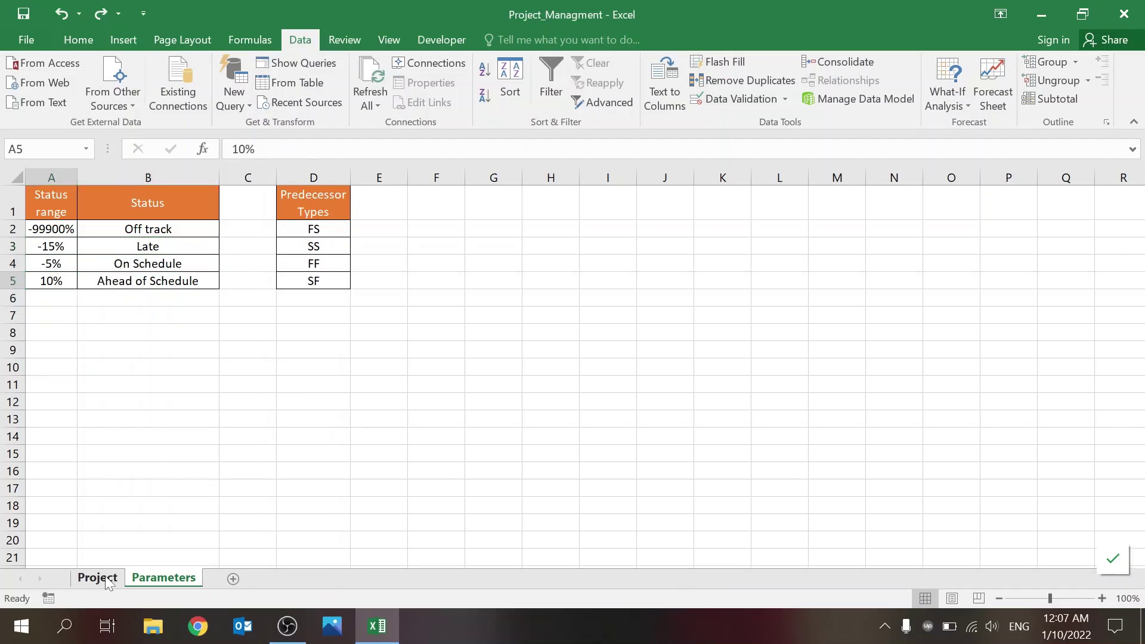
pyautogui.click(161, 577)
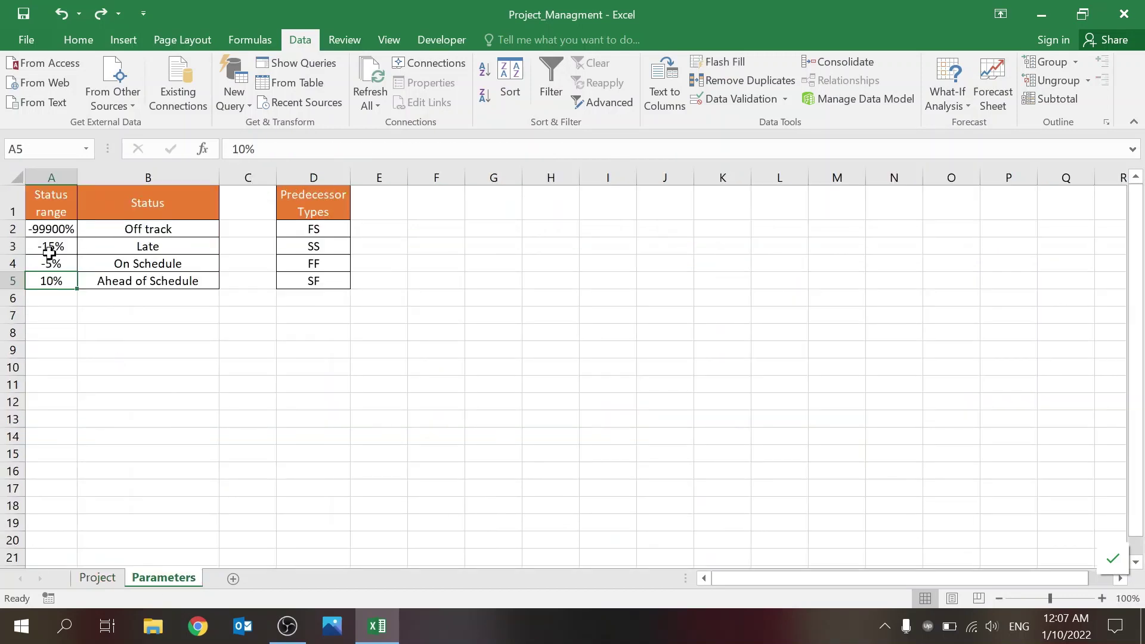
# - Compare the progress of Download a Wedding-Planning App on the Project sheet with the Late and On Schedule thresholds on the Parameters sheet
pyautogui.click(95, 578)
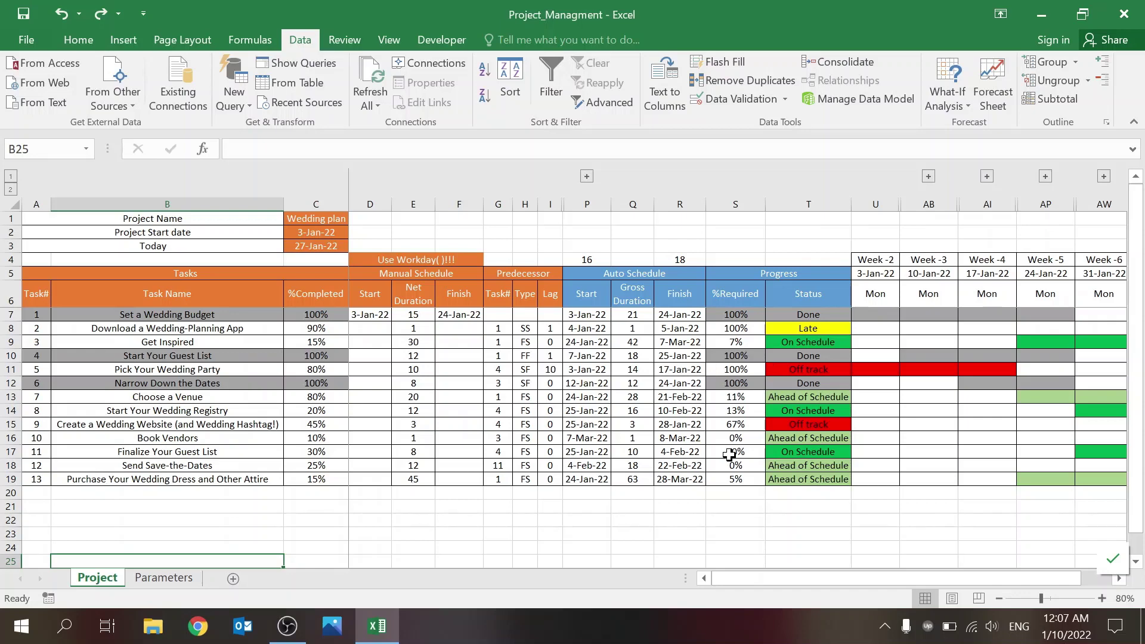
pyautogui.click(730, 329)
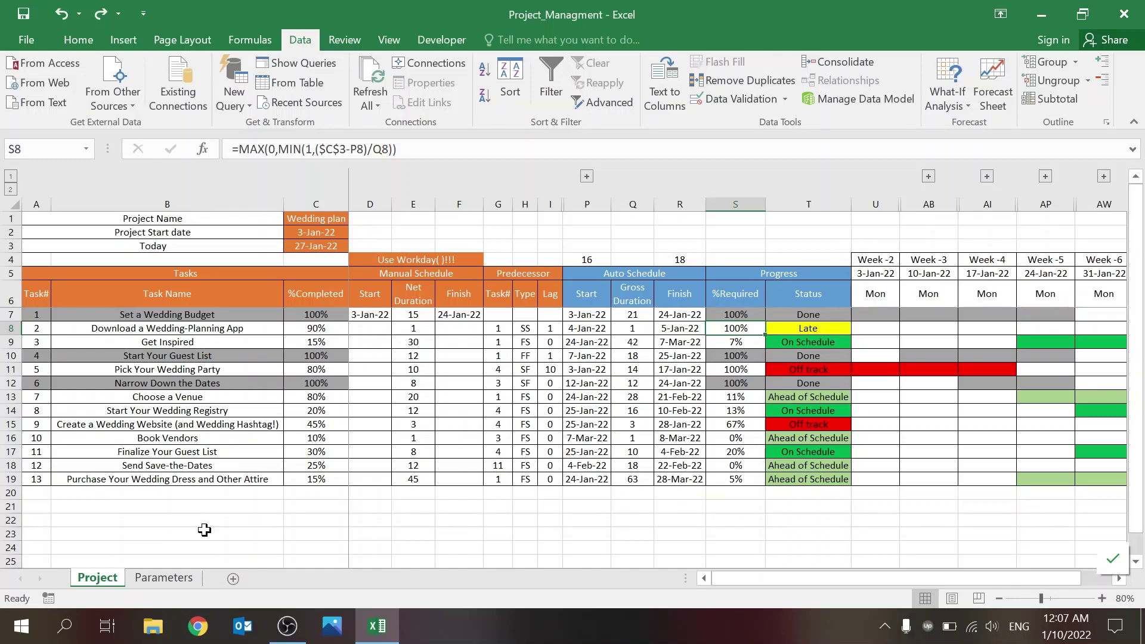
pyautogui.click(170, 582)
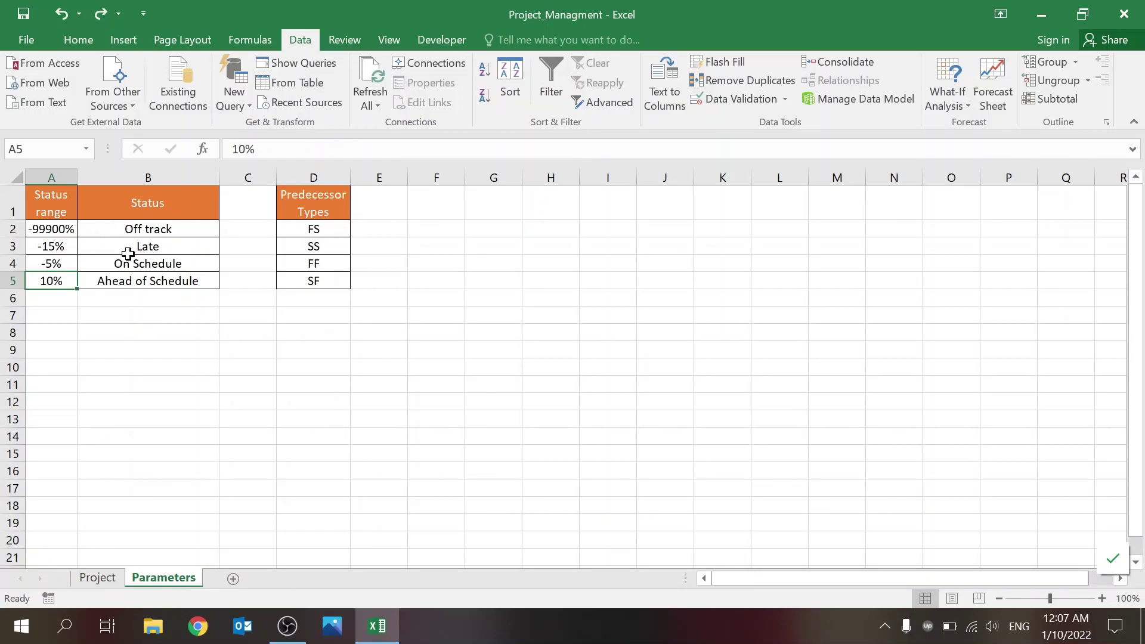
pyautogui.click(62, 247)
pyautogui.click(59, 263)
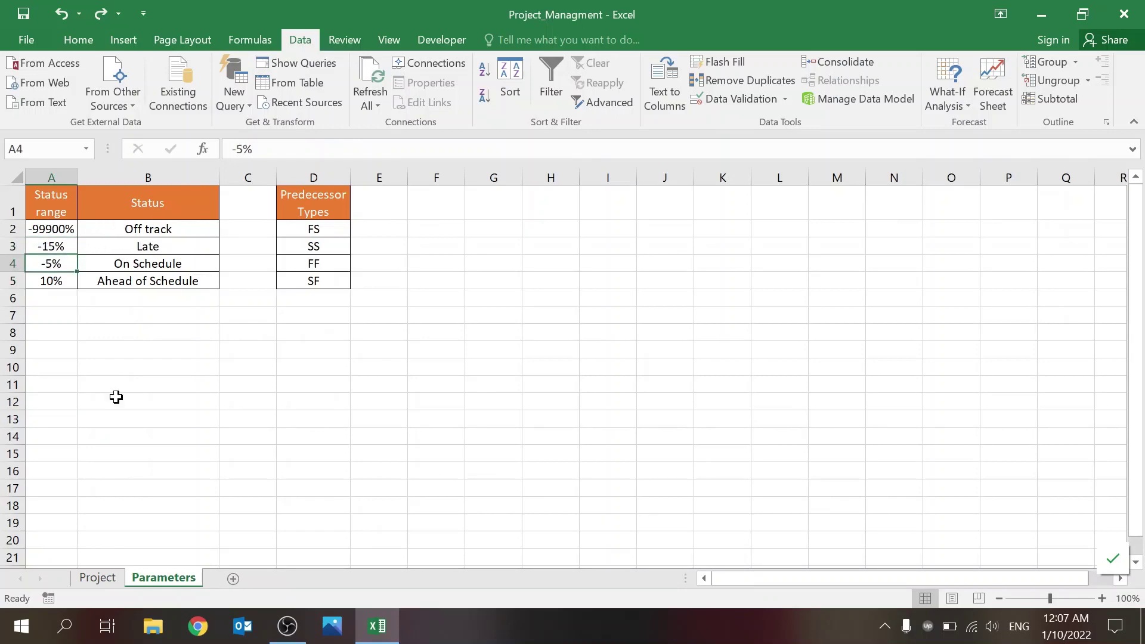
pyautogui.click(101, 577)
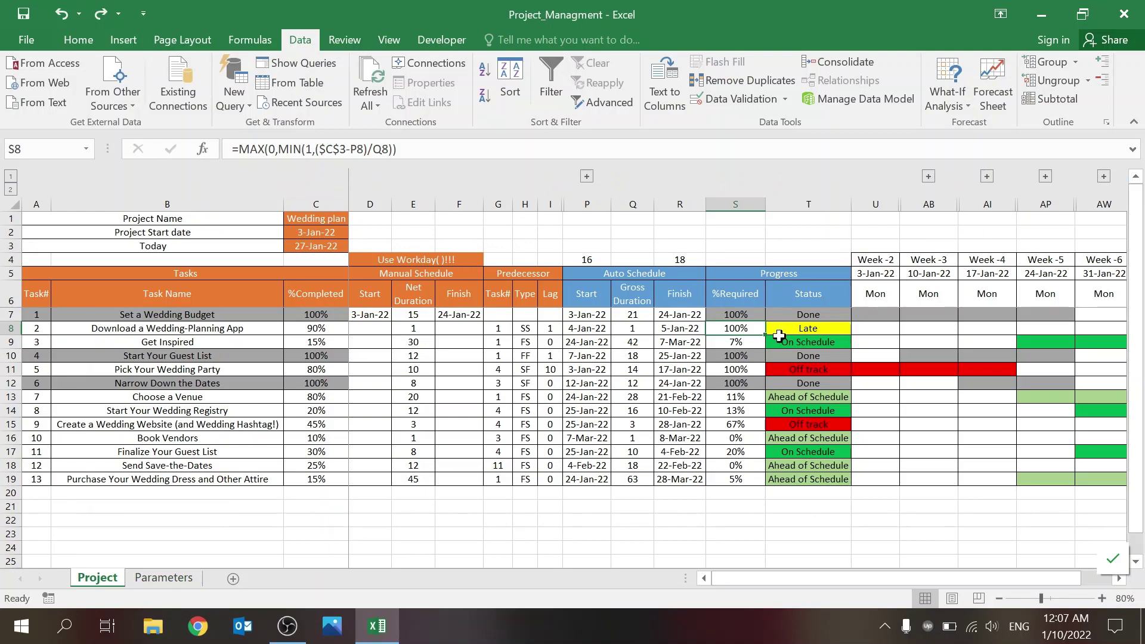
# - Compare %Completed with %Required for Get Inspired and Choose a Venue, and check the Status formula in T13
pyautogui.click(735, 345)
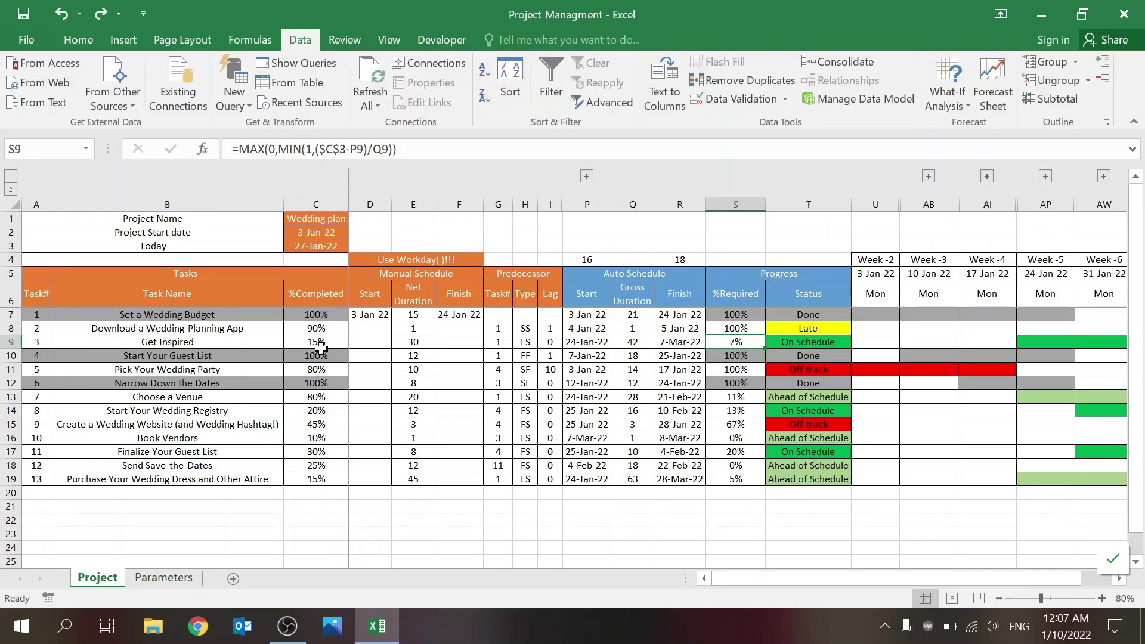
pyautogui.click(301, 341)
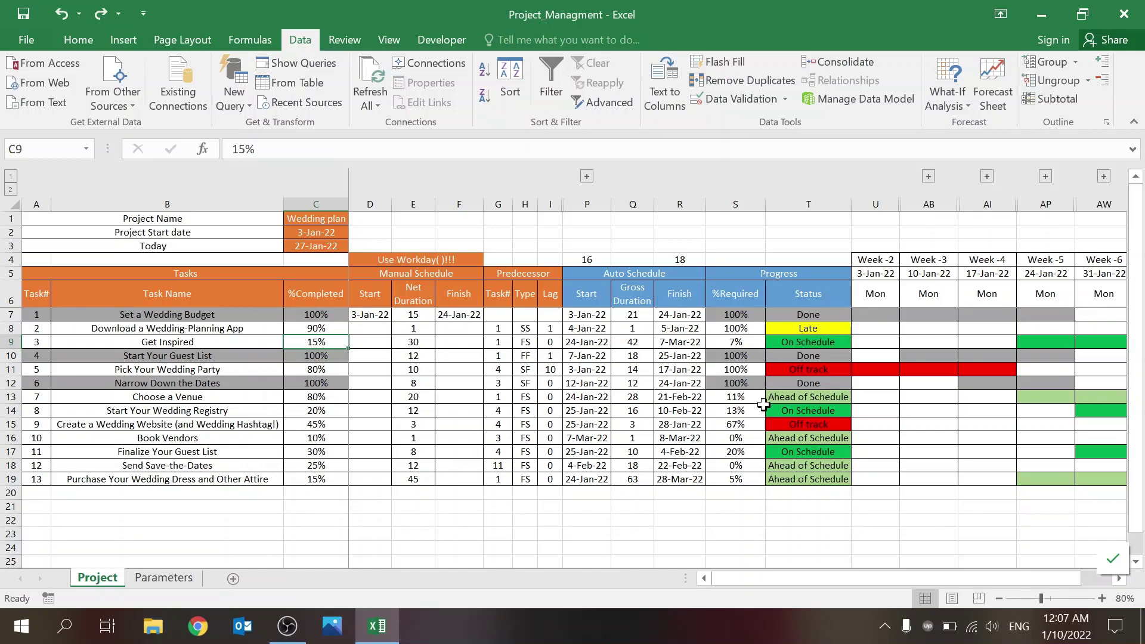
pyautogui.click(796, 395)
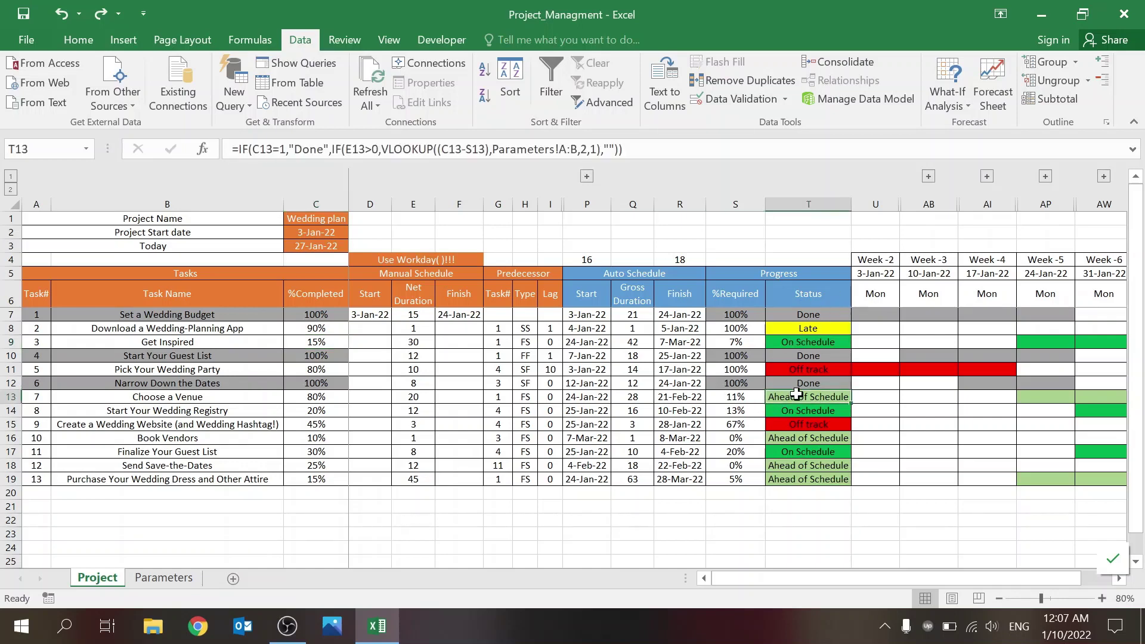
pyautogui.click(728, 396)
pyautogui.click(334, 399)
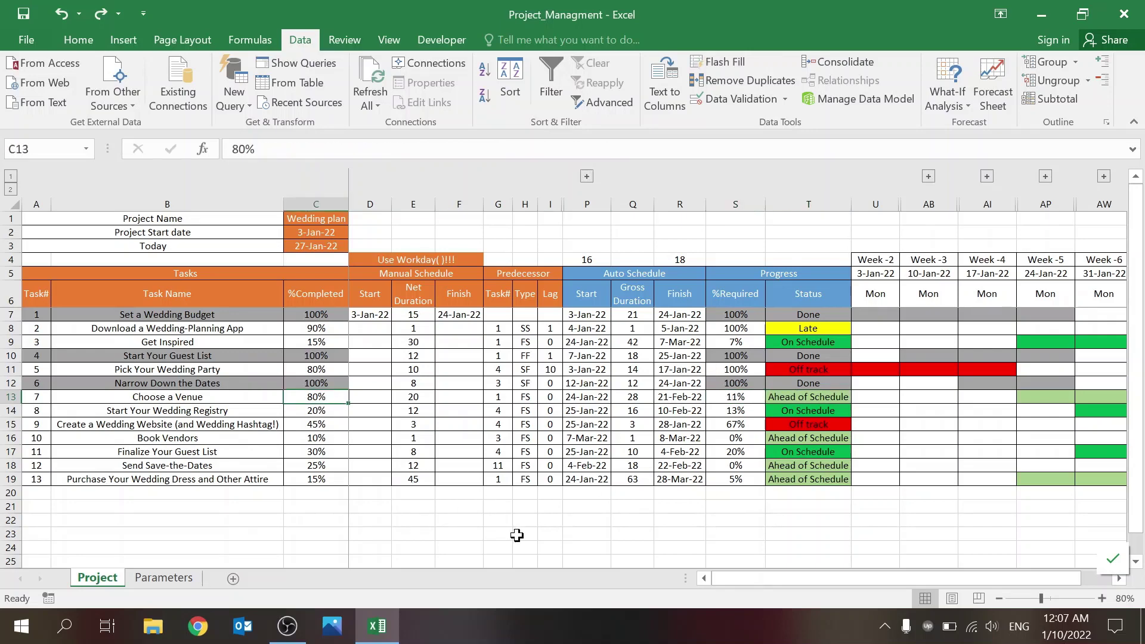
pyautogui.click(812, 394)
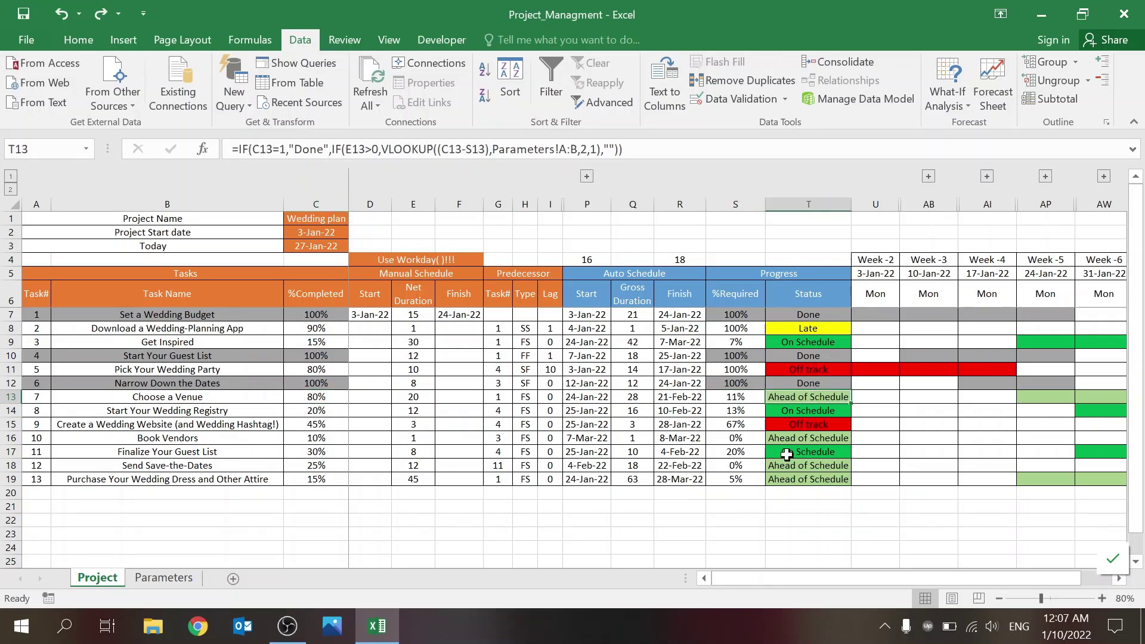
# - Review the conditional formatting rule that shades A7:C7 for Set a Wedding Budget, leaving the rule as it is
pyautogui.click(792, 312)
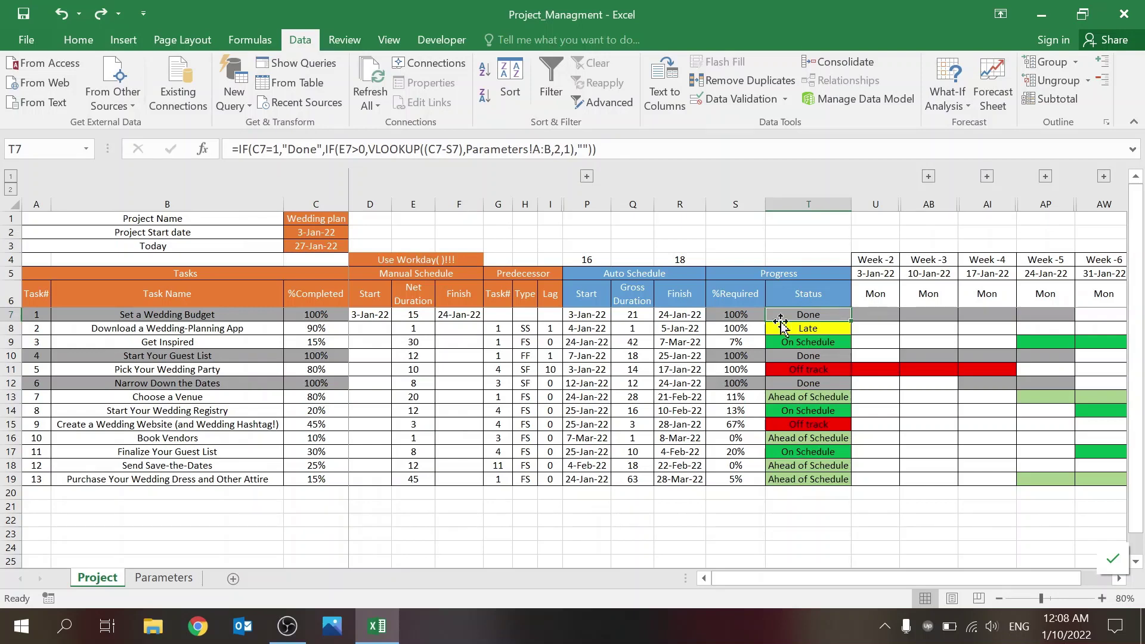
pyautogui.click(739, 315)
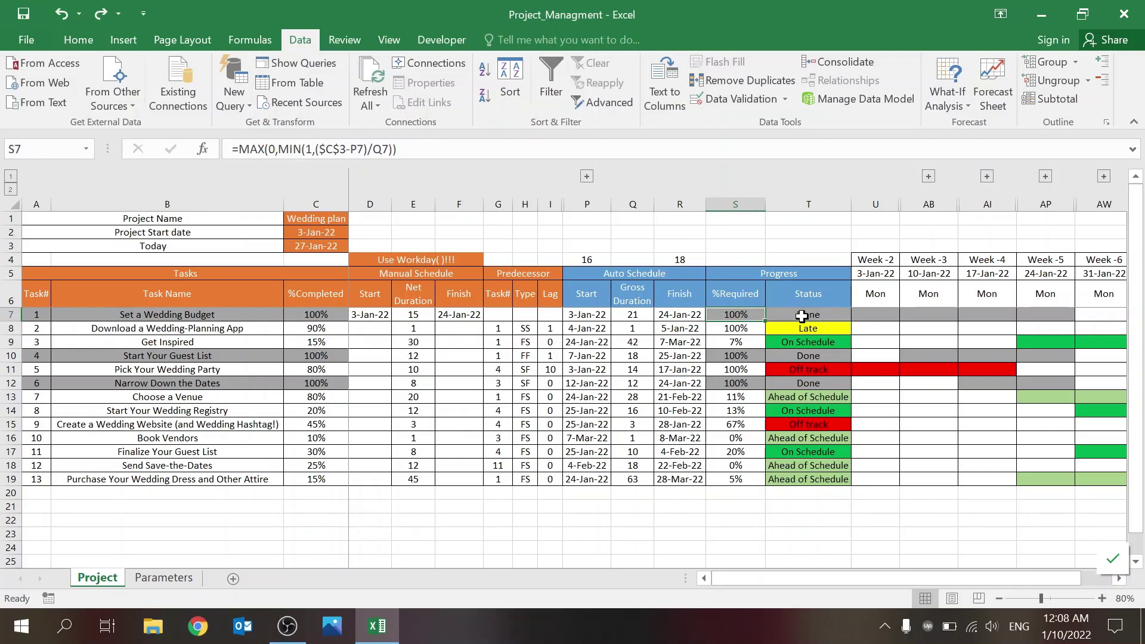
pyautogui.moveTo(48, 315); pyautogui.dragTo(324, 311)
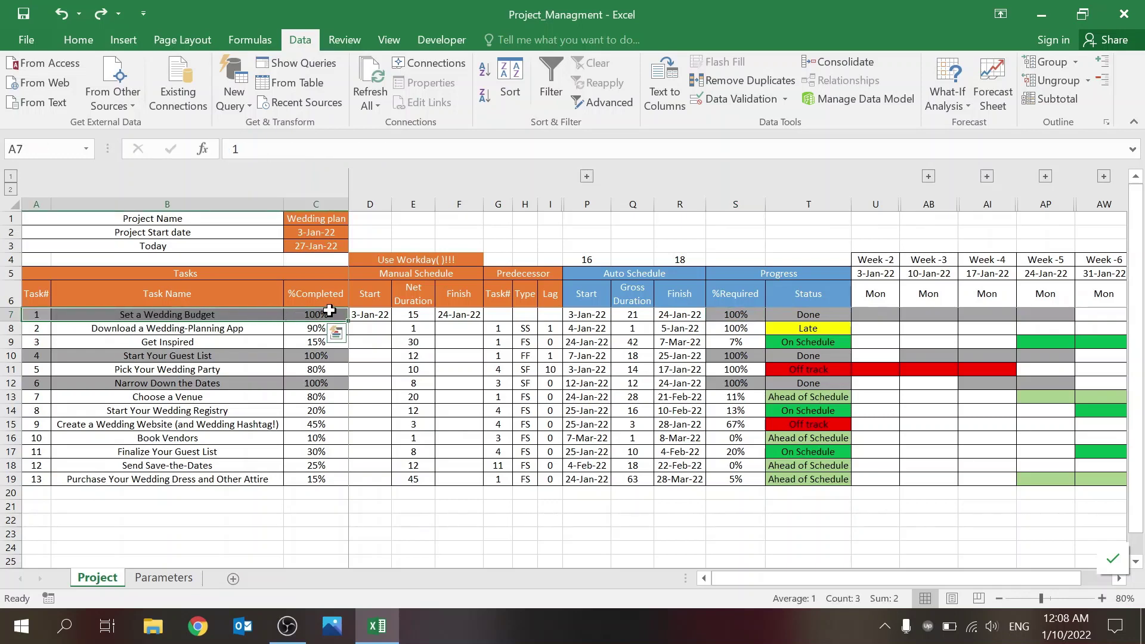
pyautogui.click(78, 13)
pyautogui.click(78, 13)
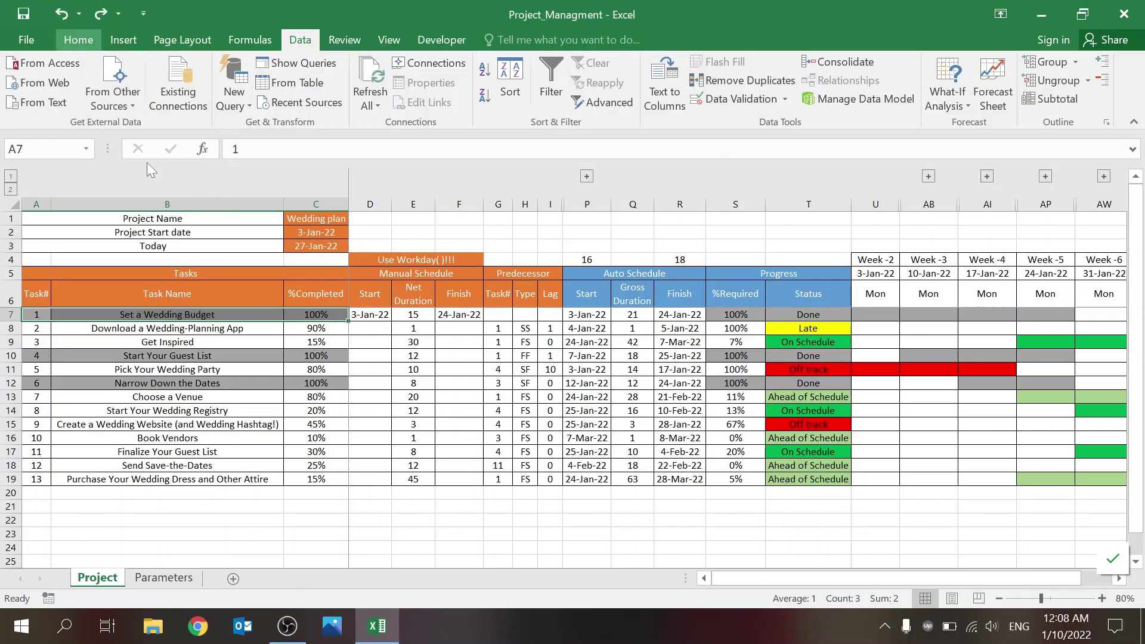
pyautogui.click(78, 39)
pyautogui.click(666, 96)
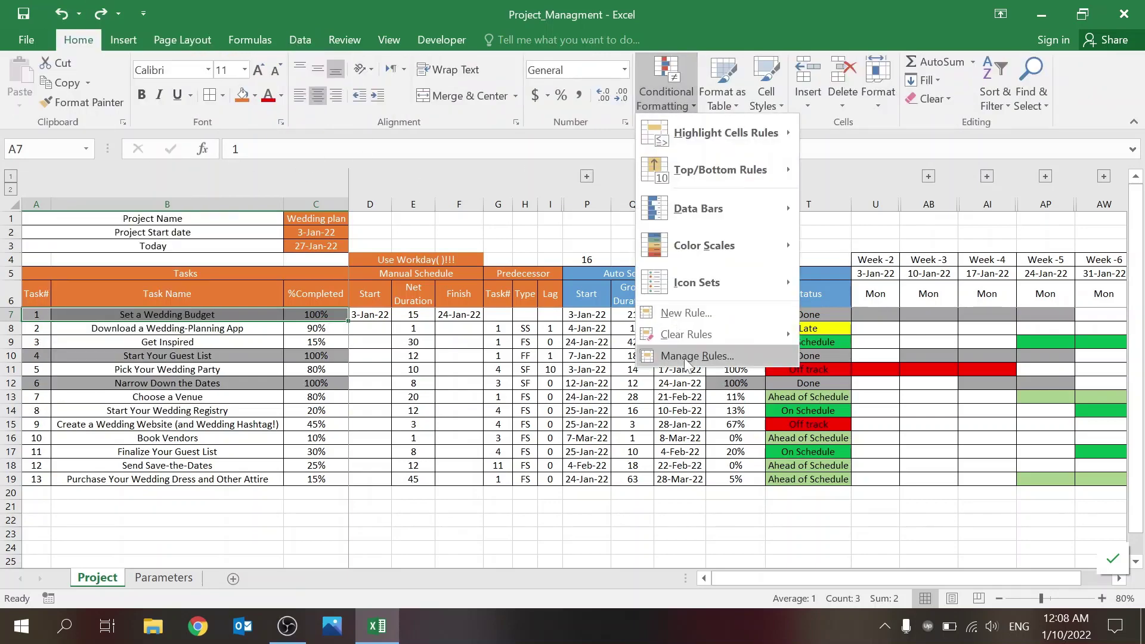
pyautogui.click(685, 357)
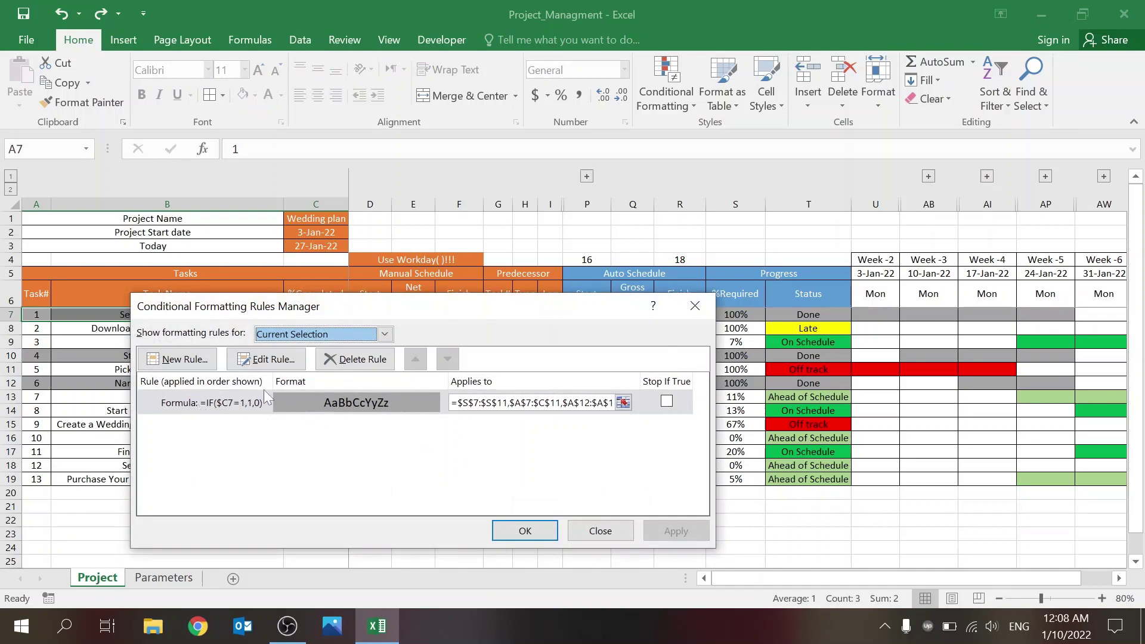
pyautogui.click(228, 406)
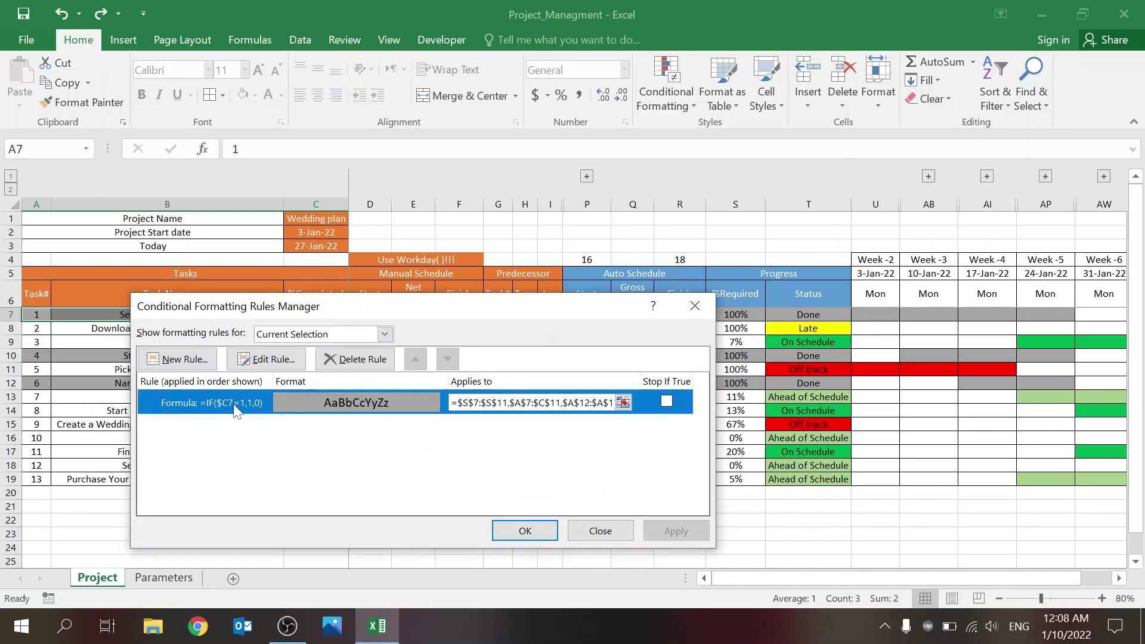
pyautogui.moveTo(507, 310); pyautogui.dragTo(491, 378)
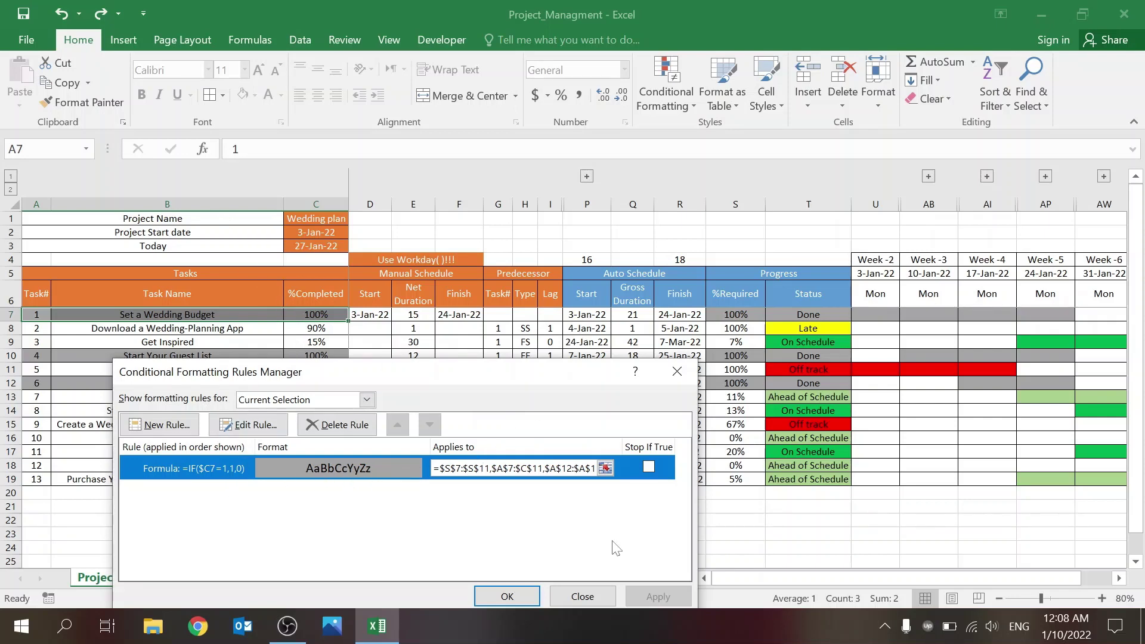
pyautogui.click(585, 596)
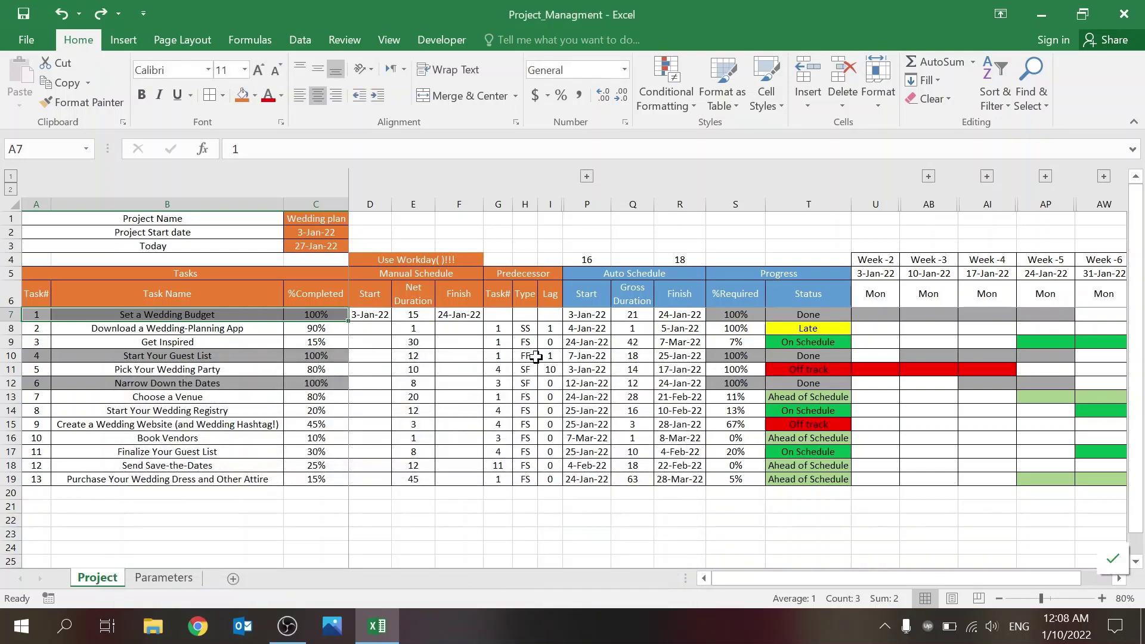
# - View the weekly Gantt timeline beside the Status column and select the Status cell T8 of Download a Wedding-Planning App
pyautogui.click(365, 328)
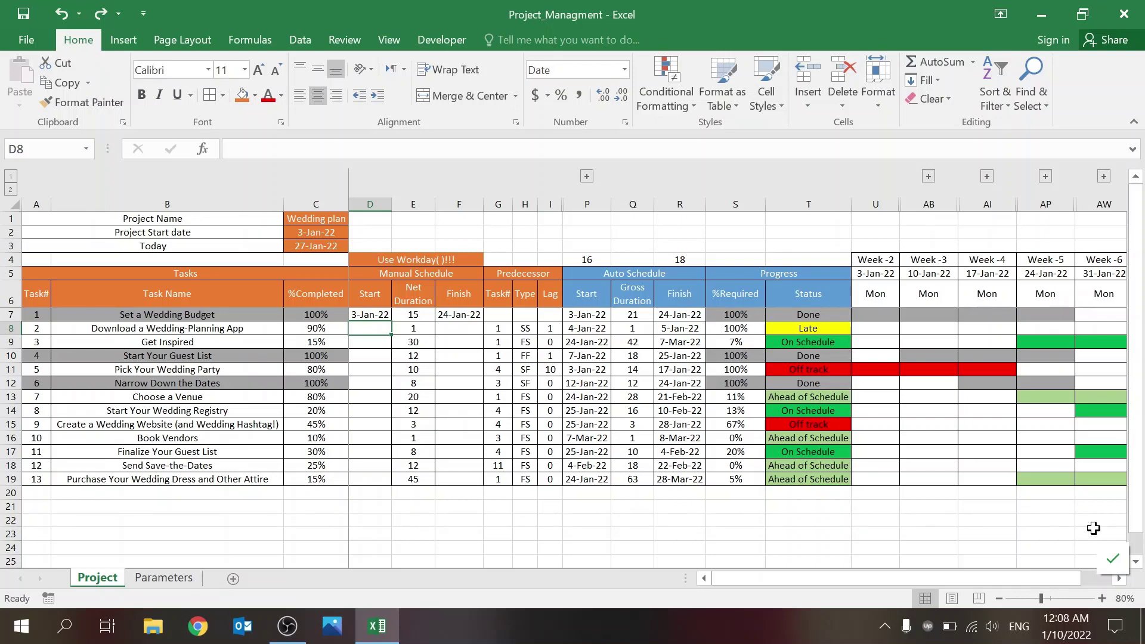
pyautogui.click(1120, 578)
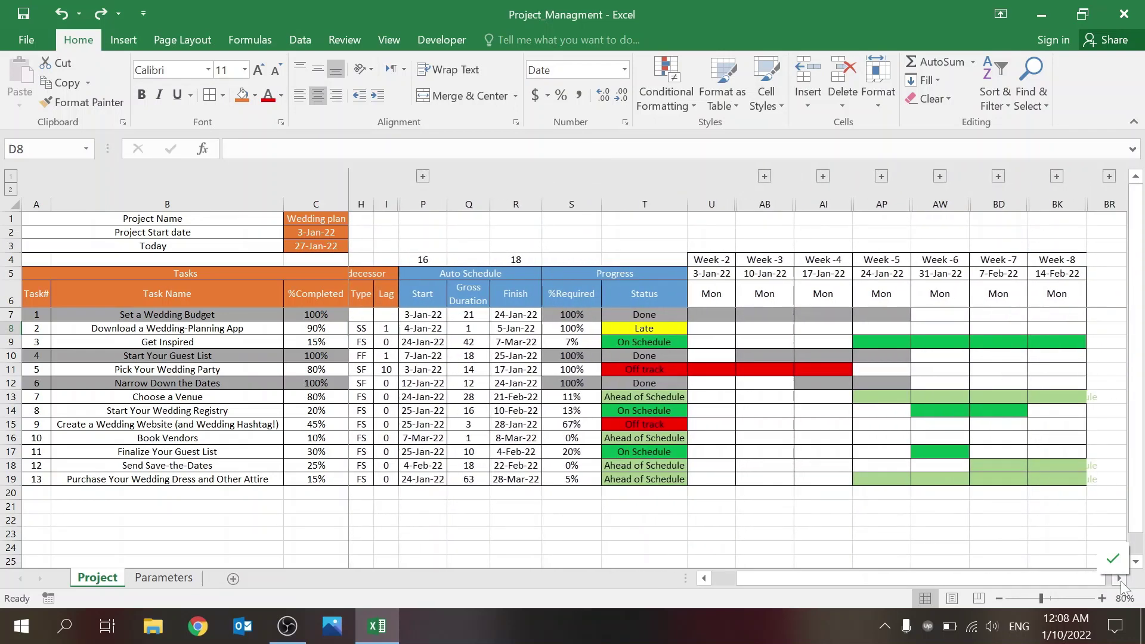
pyautogui.click(1121, 581)
pyautogui.click(1121, 581)
pyautogui.click(542, 322)
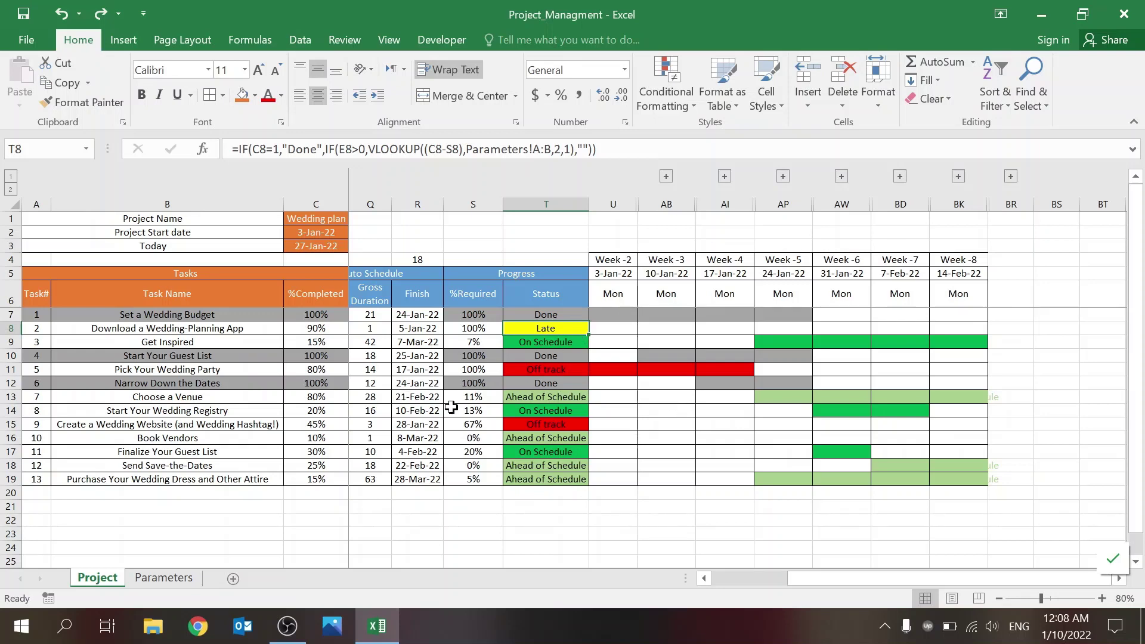
# - Expand all weeks of the Gantt timeline into daily columns and autofit every column width on the Project sheet
pyautogui.click(10, 189)
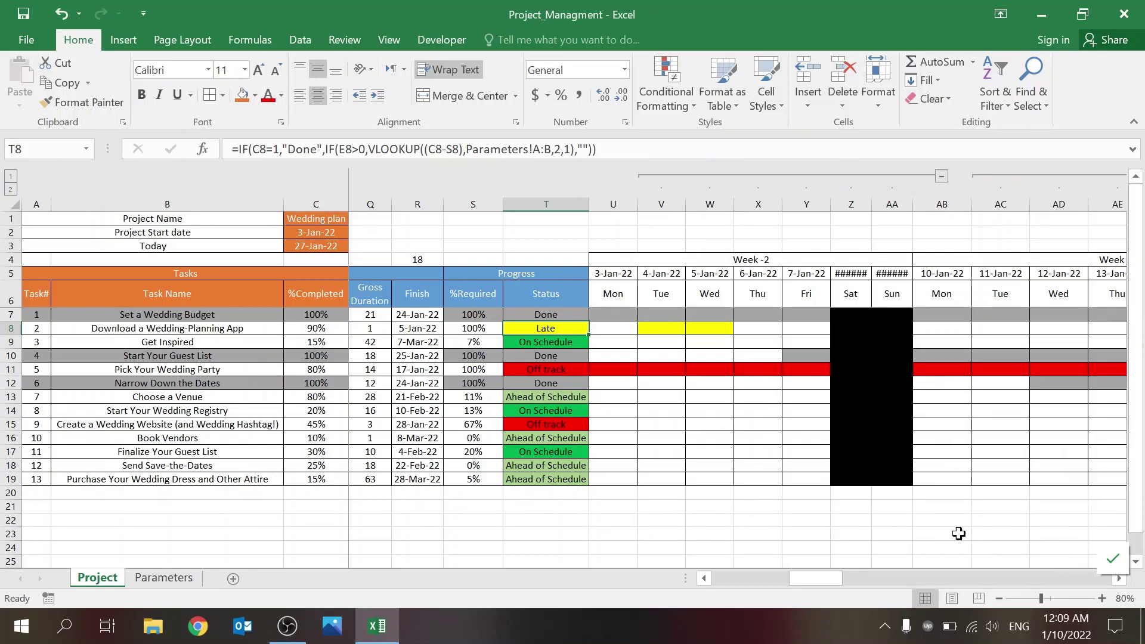
pyautogui.click(13, 205)
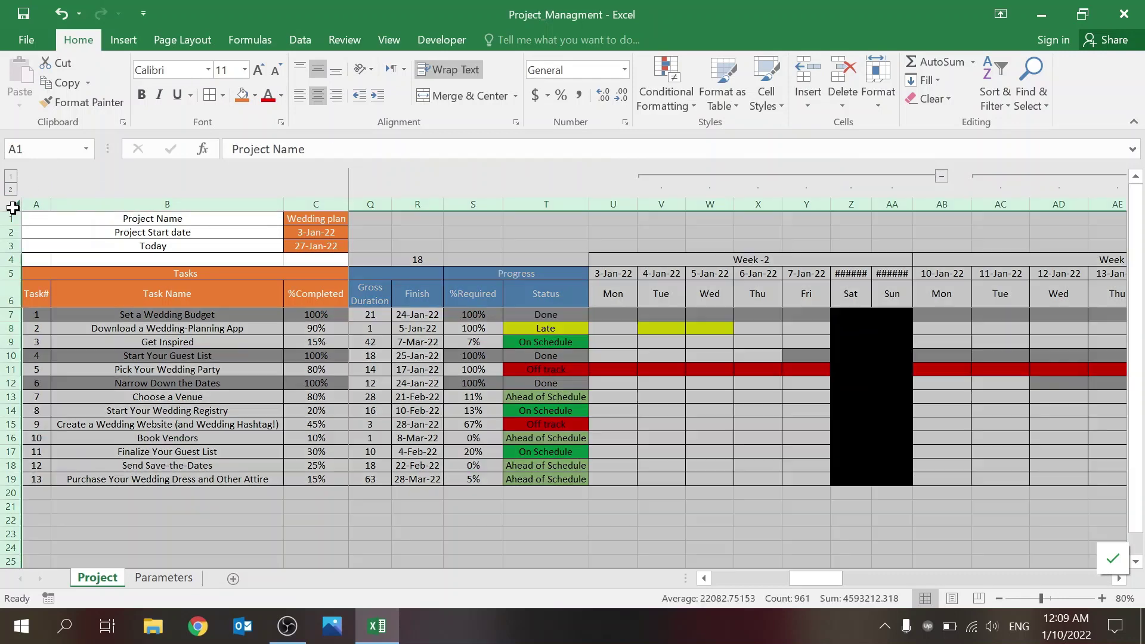
pyautogui.doubleClick(52, 203)
pyautogui.click(430, 410)
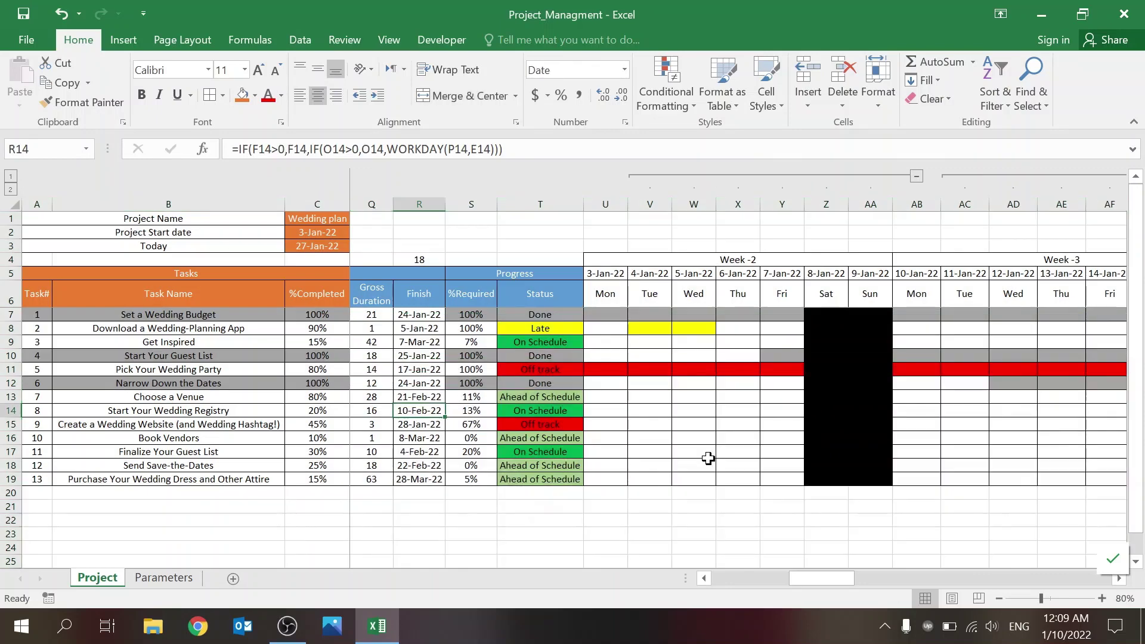
pyautogui.click(719, 489)
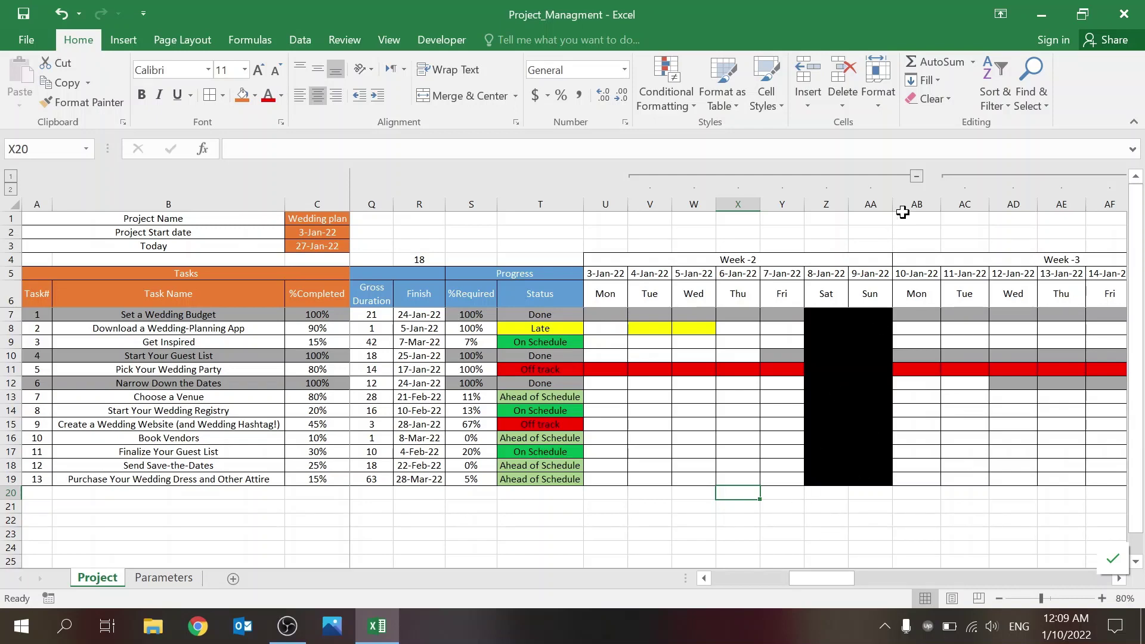
# - Collapse the Gantt timeline to weekly columns, briefly expanding the days of the week starting 3-Jan-22 and collapsing them again
pyautogui.click(917, 176)
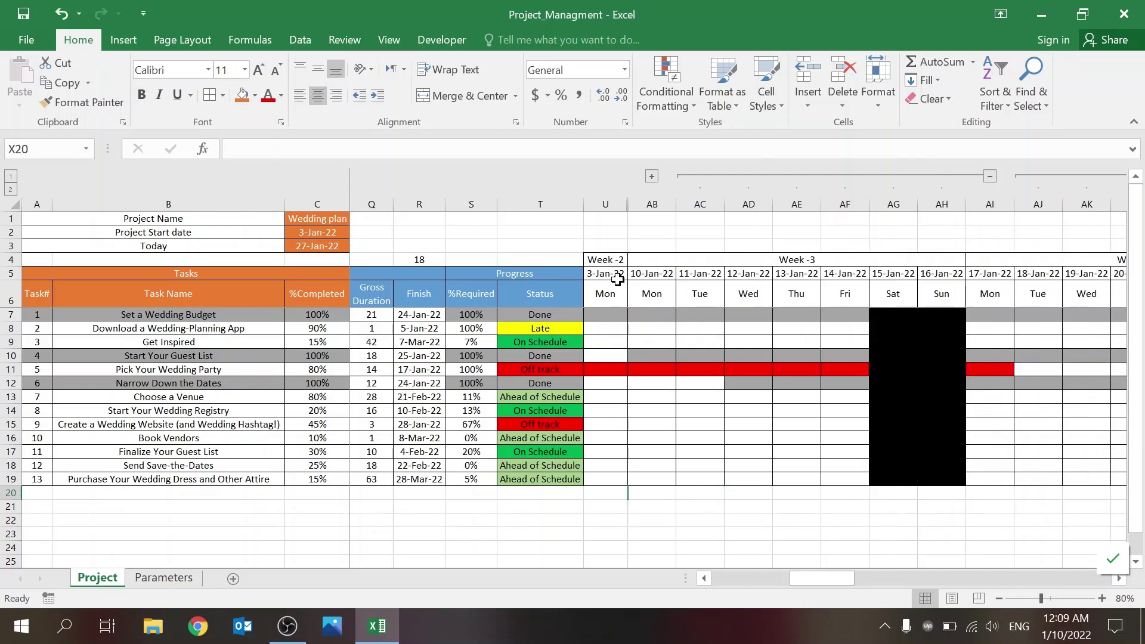
pyautogui.click(11, 176)
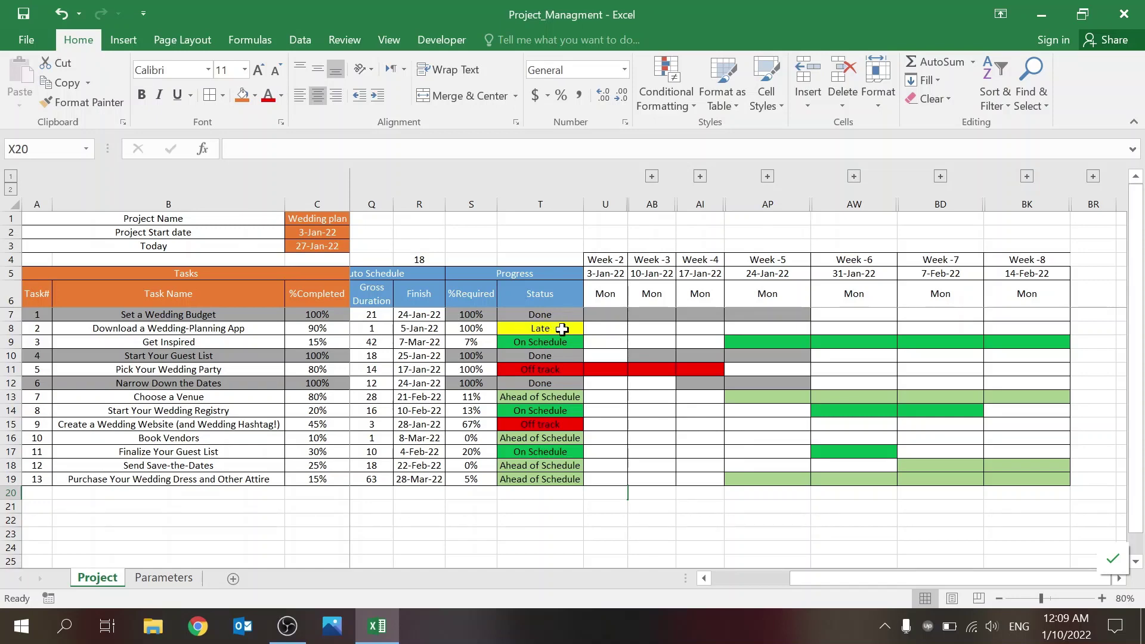
pyautogui.click(652, 178)
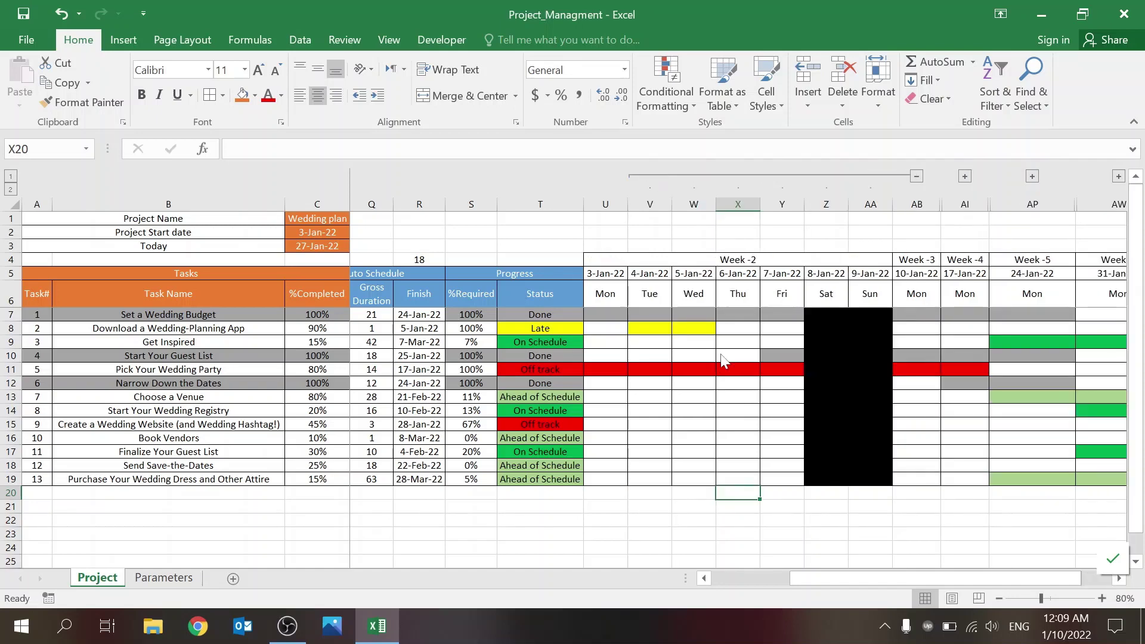
pyautogui.click(916, 176)
pyautogui.moveTo(814, 574)
pyautogui.mouseDown()
pyautogui.moveTo(764, 583)
pyautogui.moveTo(791, 577)
pyautogui.mouseUp()
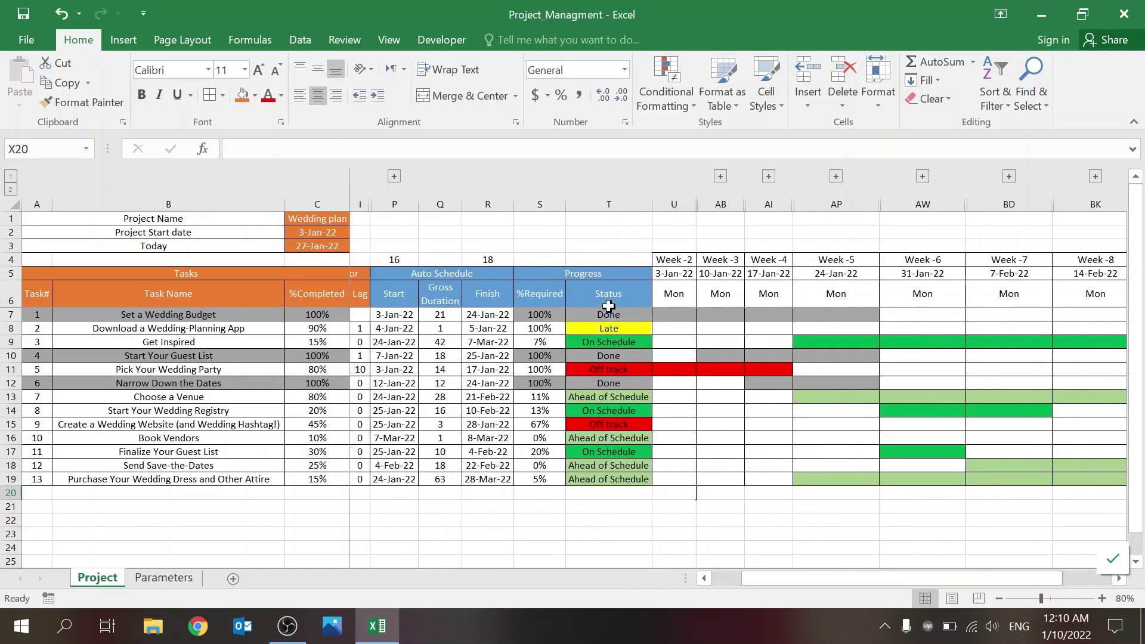
# - Review the conditional formatting rules of Status cells T7:T19, inspecting the "Ahead of Schedule" rule and its fill colour without changing them
pyautogui.moveTo(608, 314); pyautogui.dragTo(608, 479)
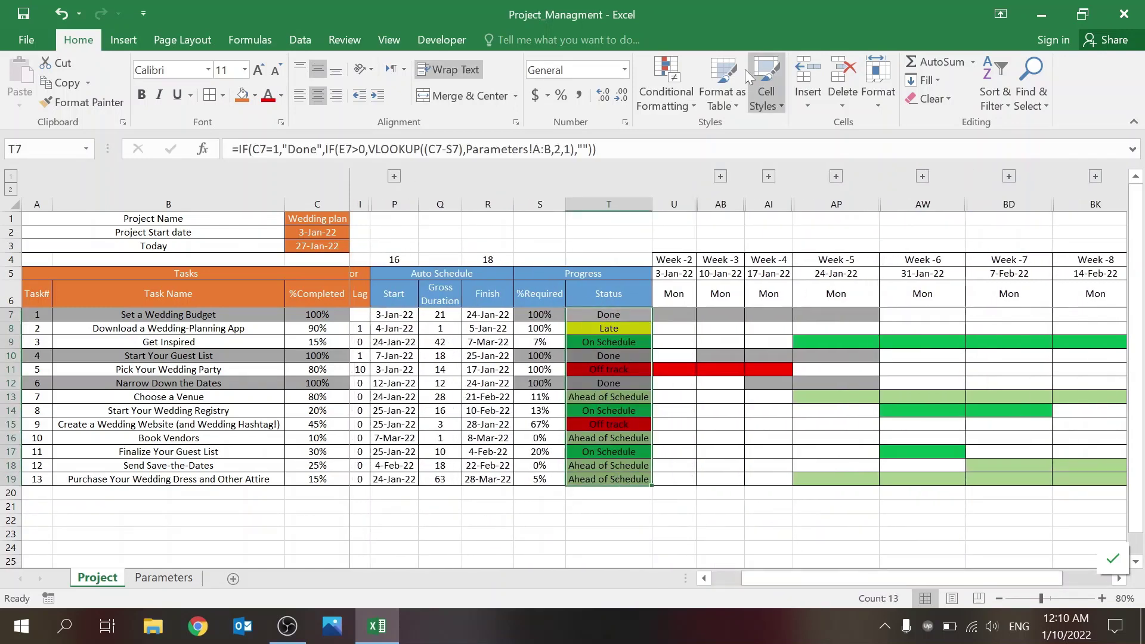
pyautogui.click(672, 102)
pyautogui.click(699, 355)
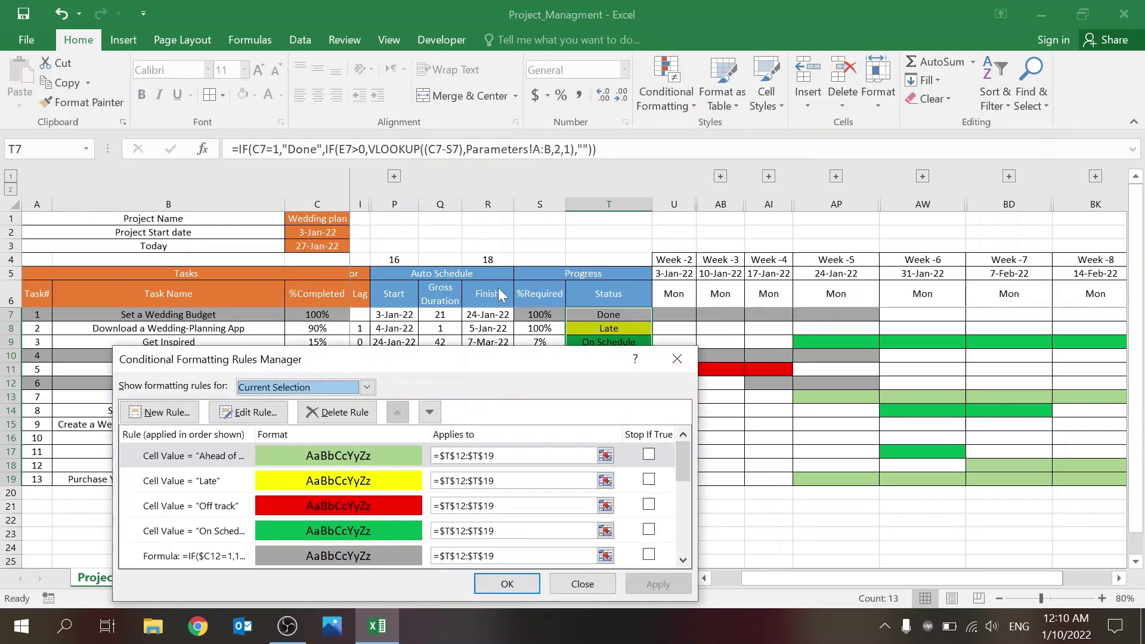
pyautogui.moveTo(492, 362); pyautogui.dragTo(607, 114)
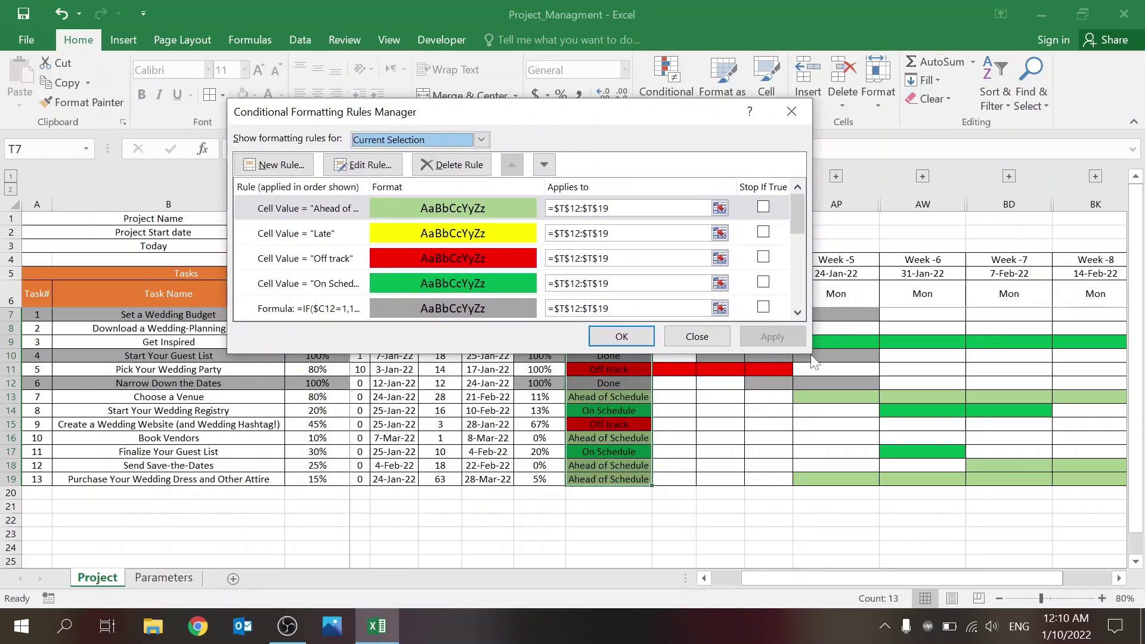
pyautogui.click(340, 211)
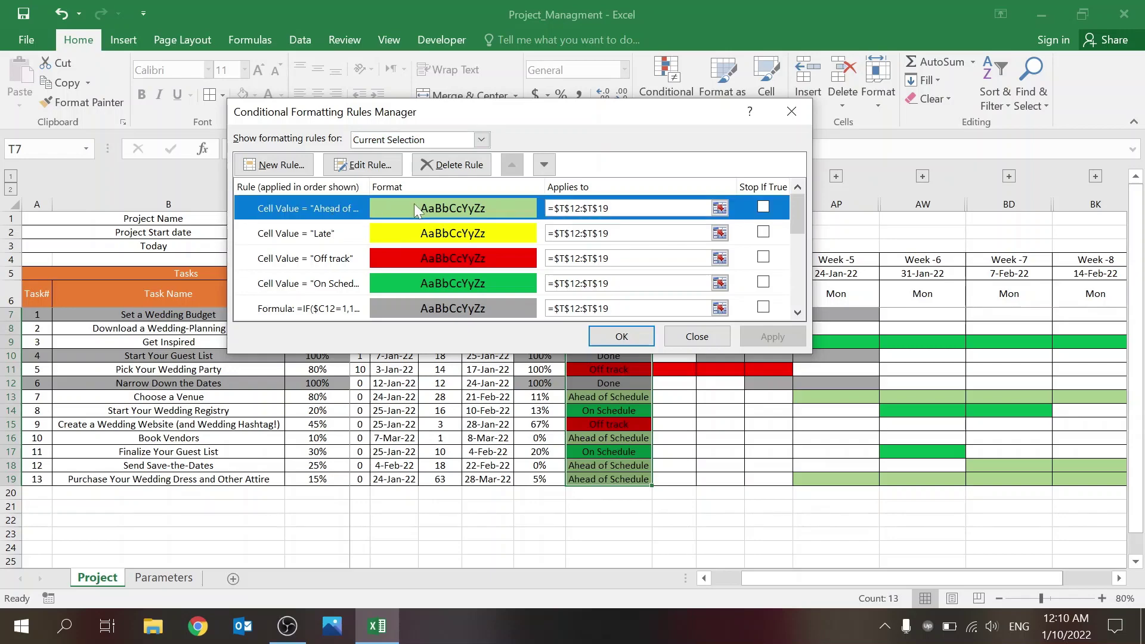
pyautogui.click(361, 164)
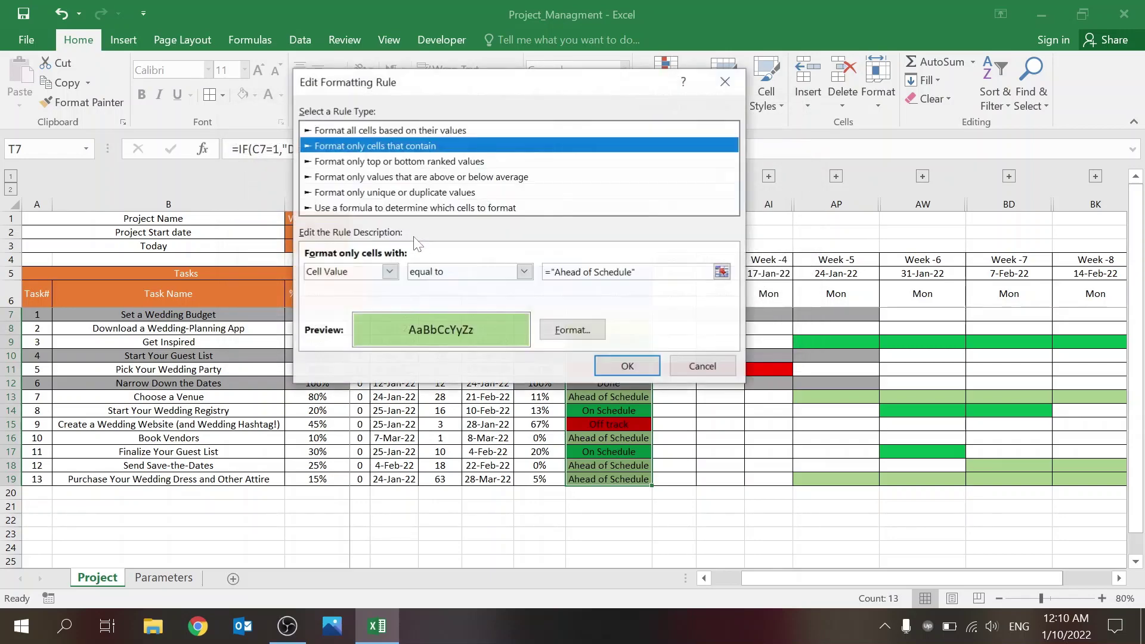
pyautogui.click(585, 337)
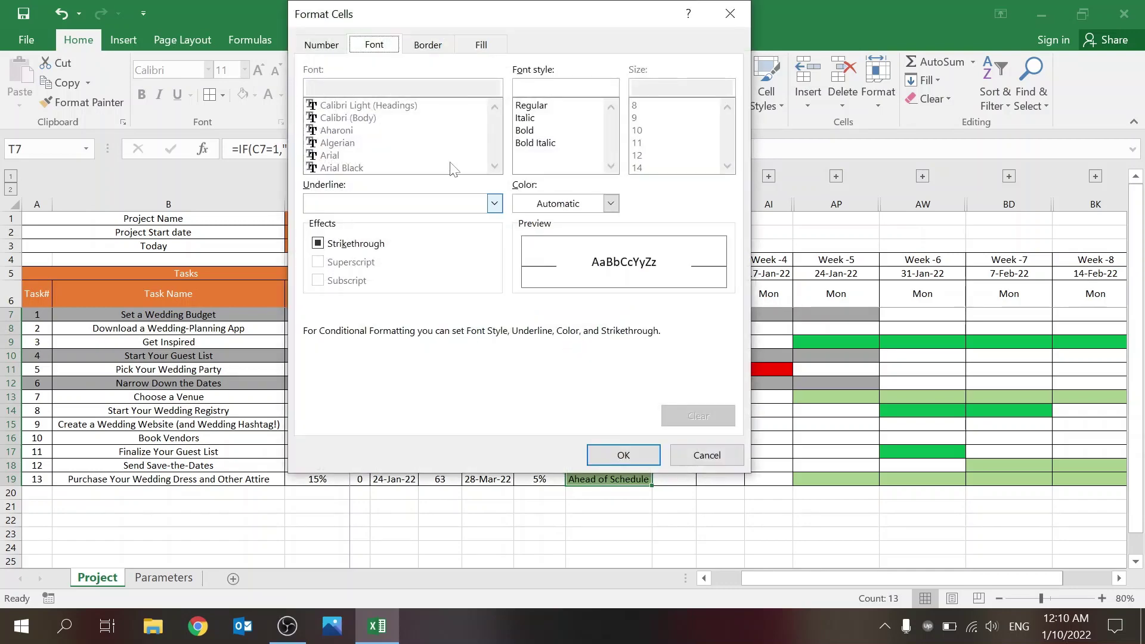
pyautogui.click(481, 44)
pyautogui.click(695, 456)
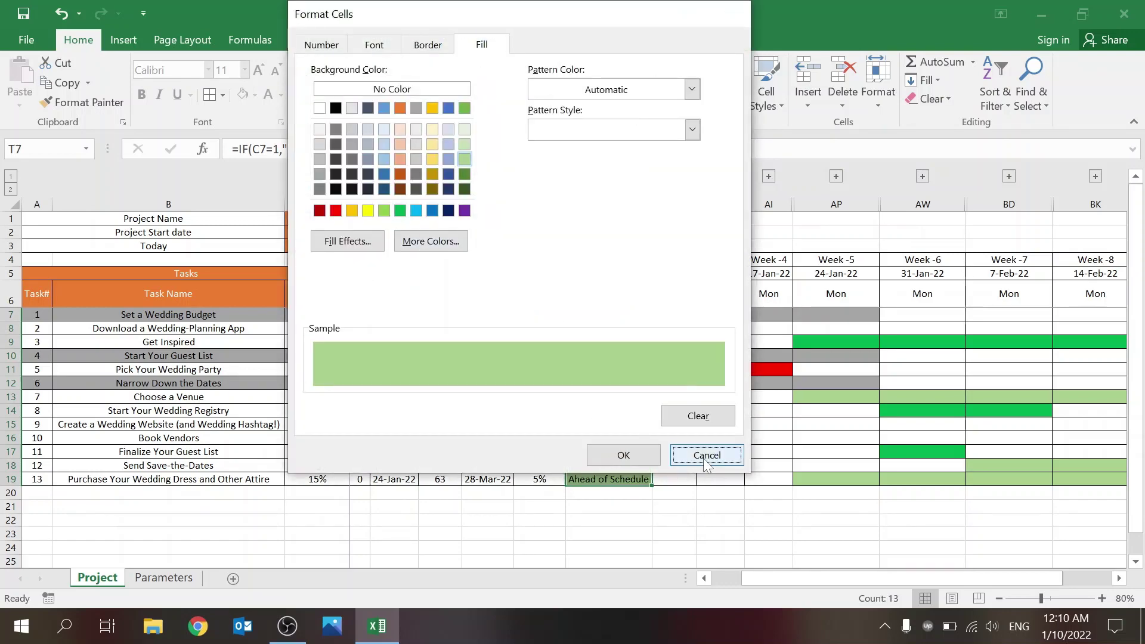
pyautogui.click(696, 368)
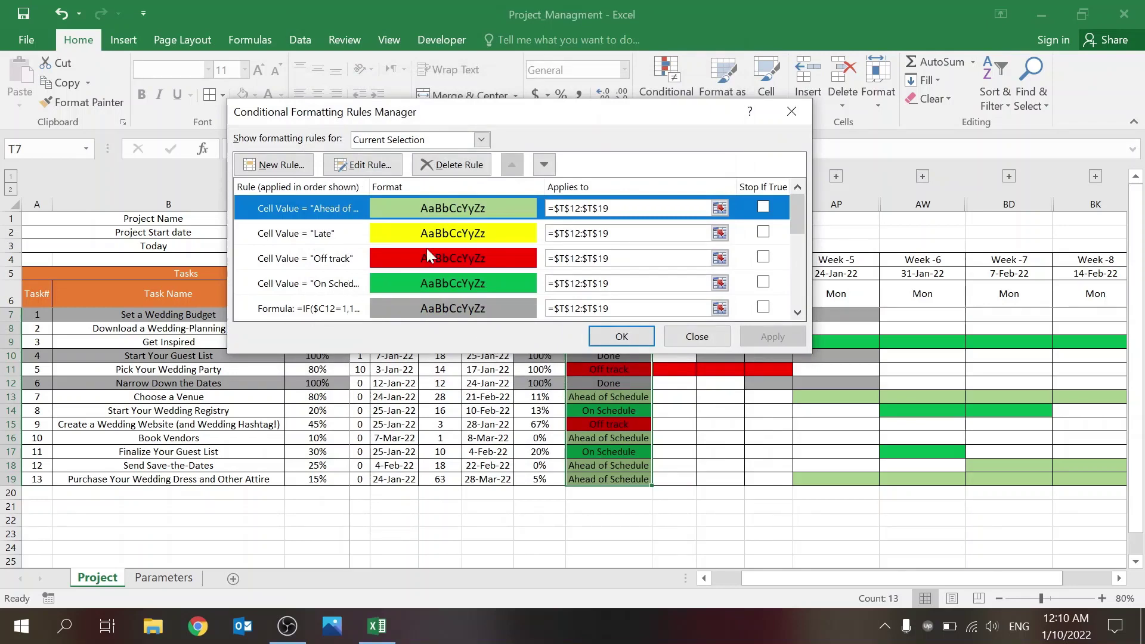
# - Look through the remaining Status rules down to the completed-task formula rule and leave the rules manager
pyautogui.scroll(-3, 796, 309)
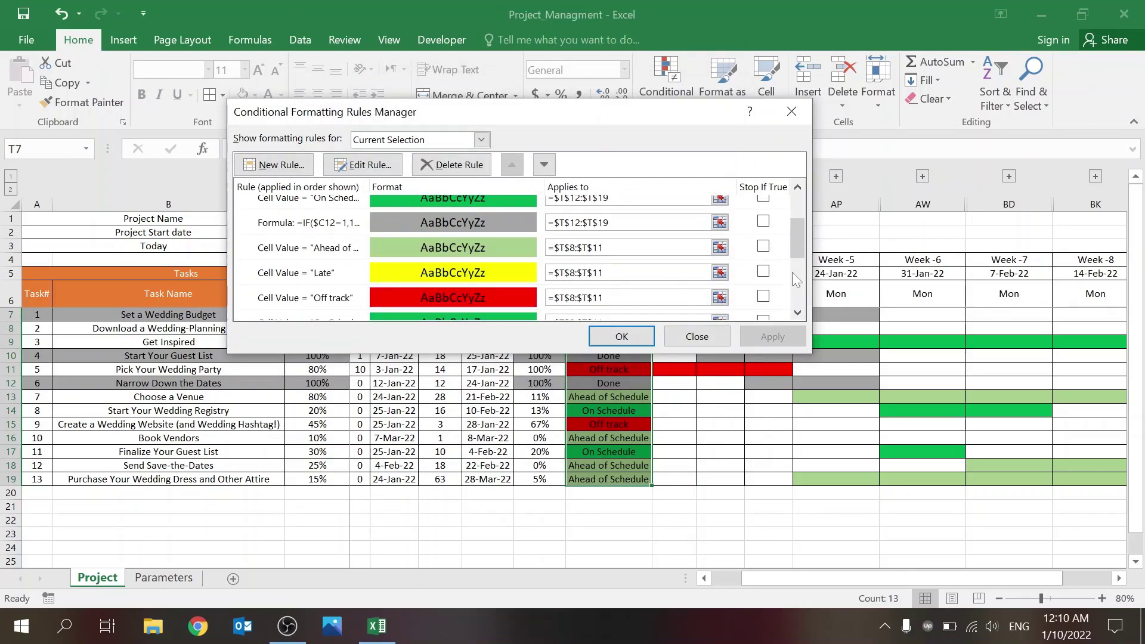
pyautogui.moveTo(792, 248); pyautogui.dragTo(795, 362)
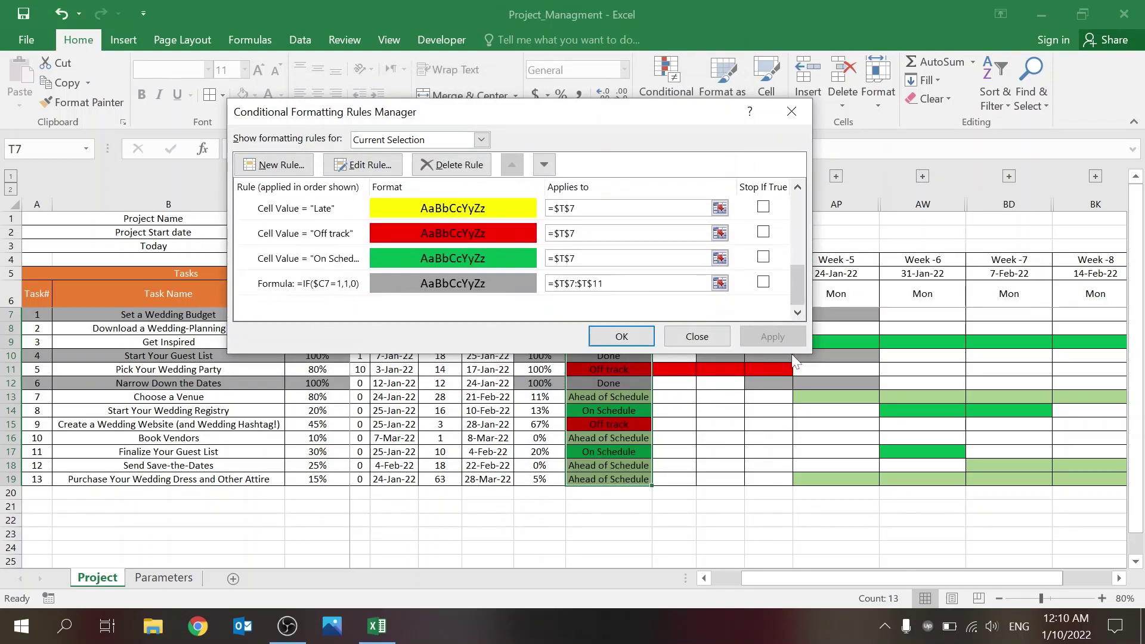
pyautogui.click(673, 336)
# - Inspect the timeline rule covering U7:BQ11 that colours Saturday and Sunday columns, leaving its formula and format as they are
pyautogui.click(677, 315)
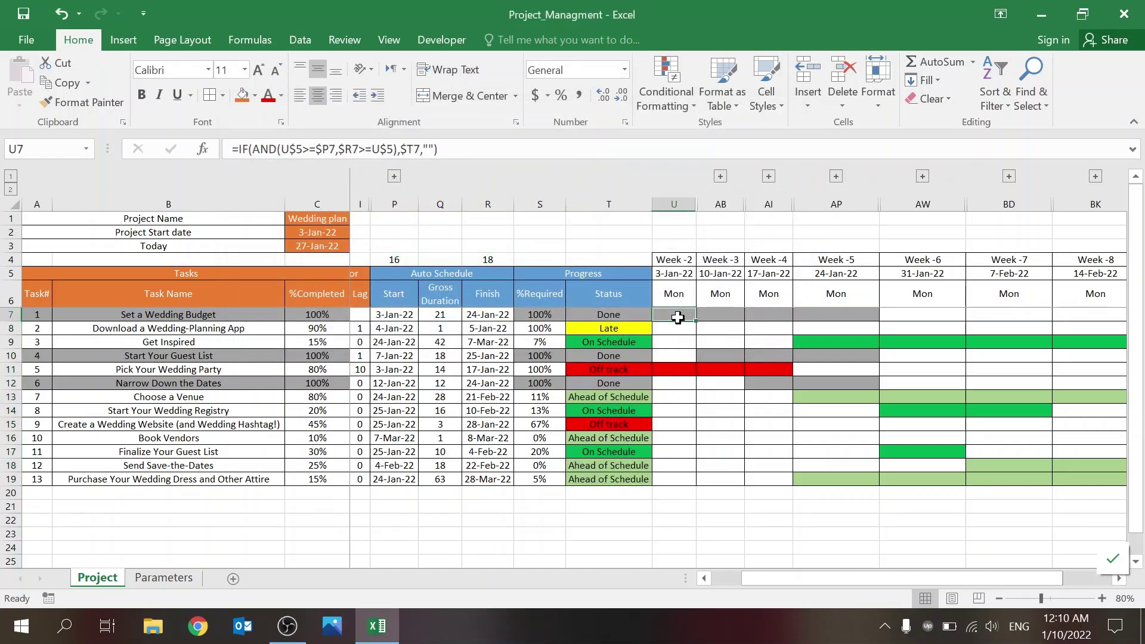
pyautogui.click(666, 95)
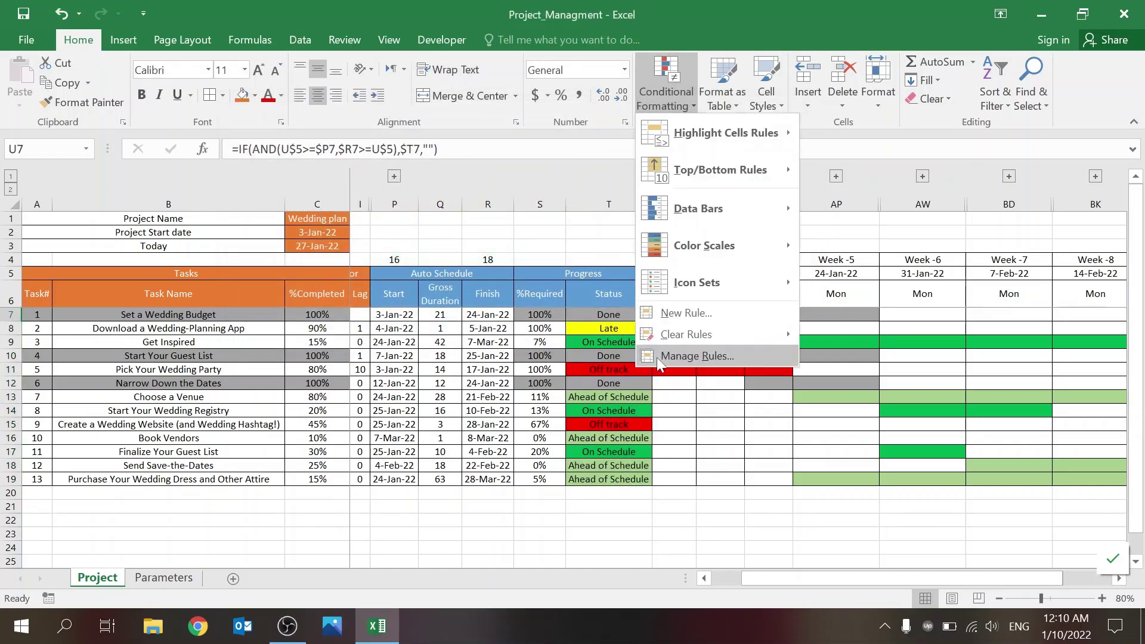
pyautogui.click(658, 356)
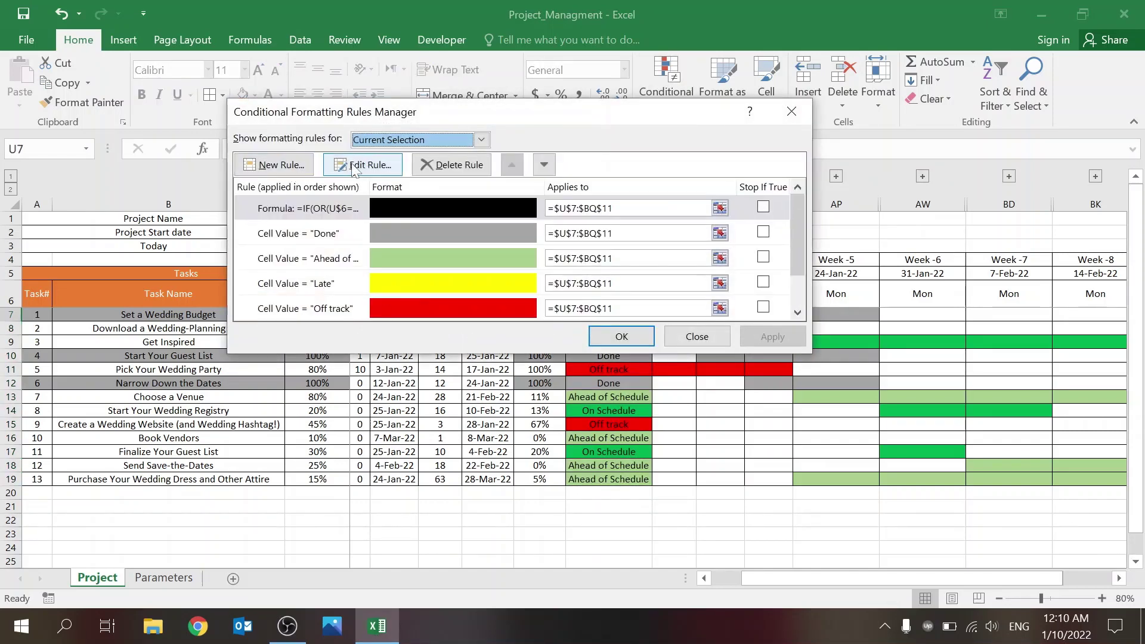
pyautogui.click(354, 170)
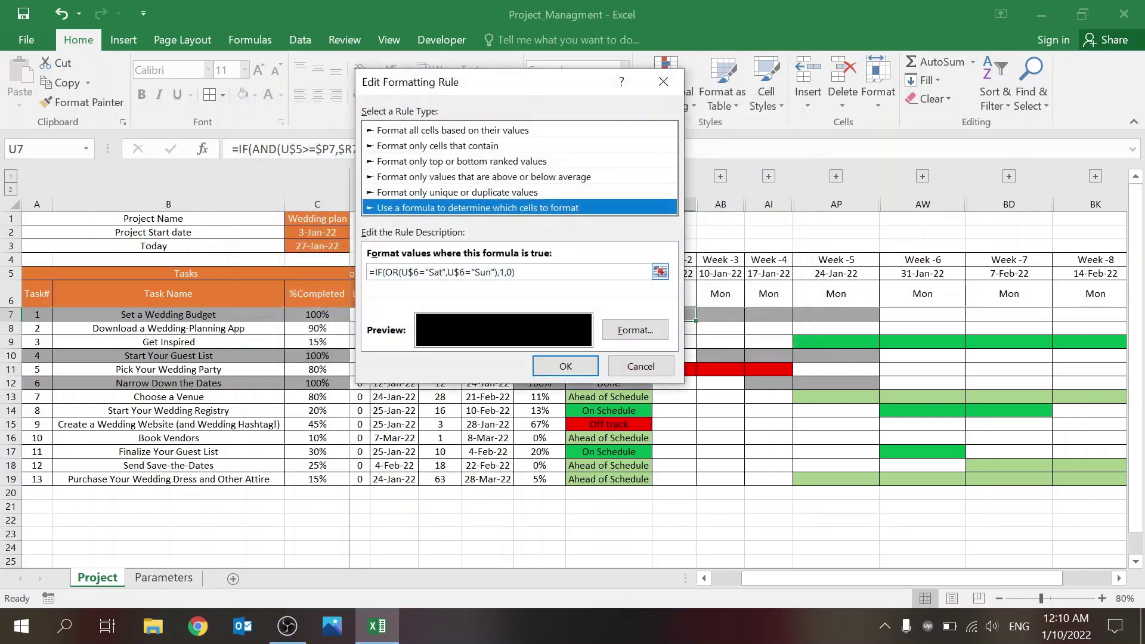
pyautogui.click(635, 330)
pyautogui.click(708, 455)
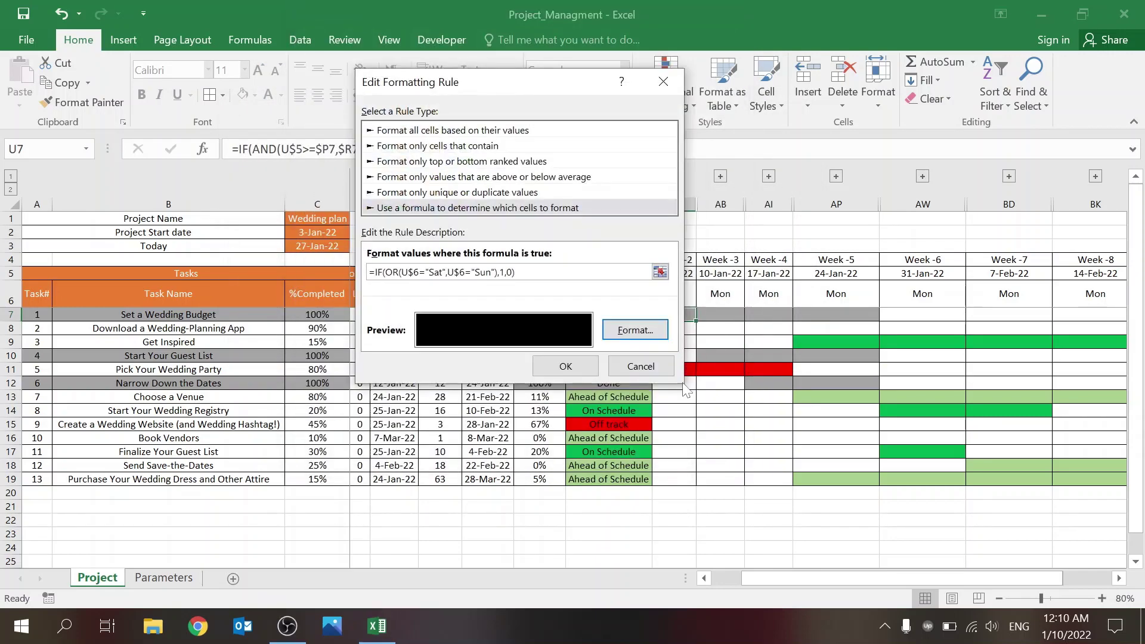
pyautogui.click(654, 365)
# - Inspect the fill and font colours of the timeline's "Done" rule and close the rules manager without changes
pyautogui.click(321, 228)
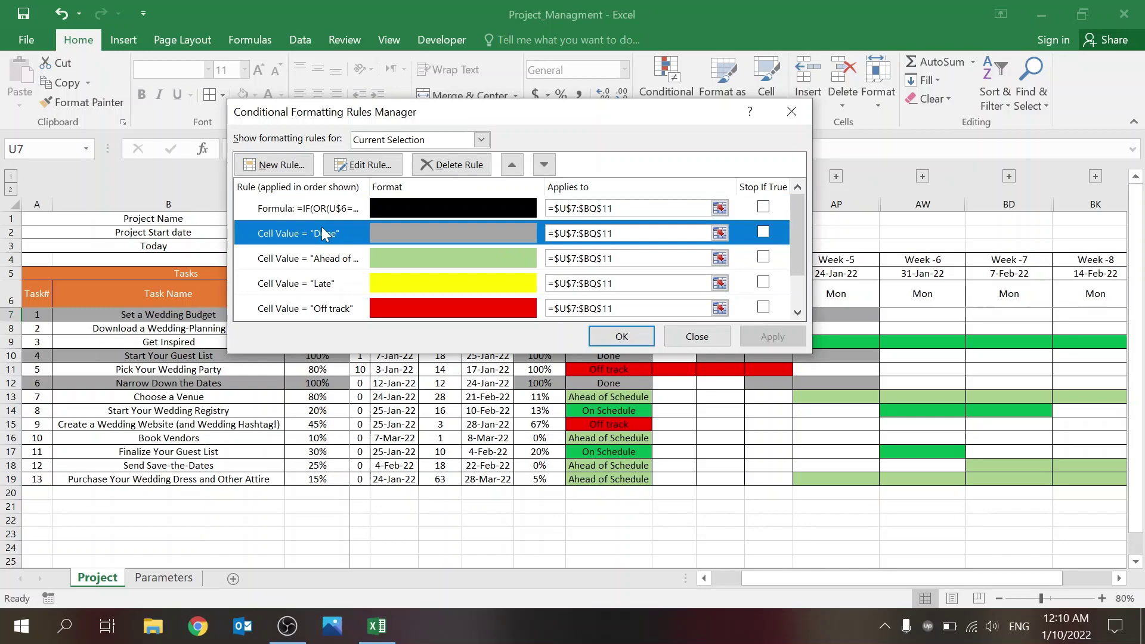
pyautogui.click(390, 166)
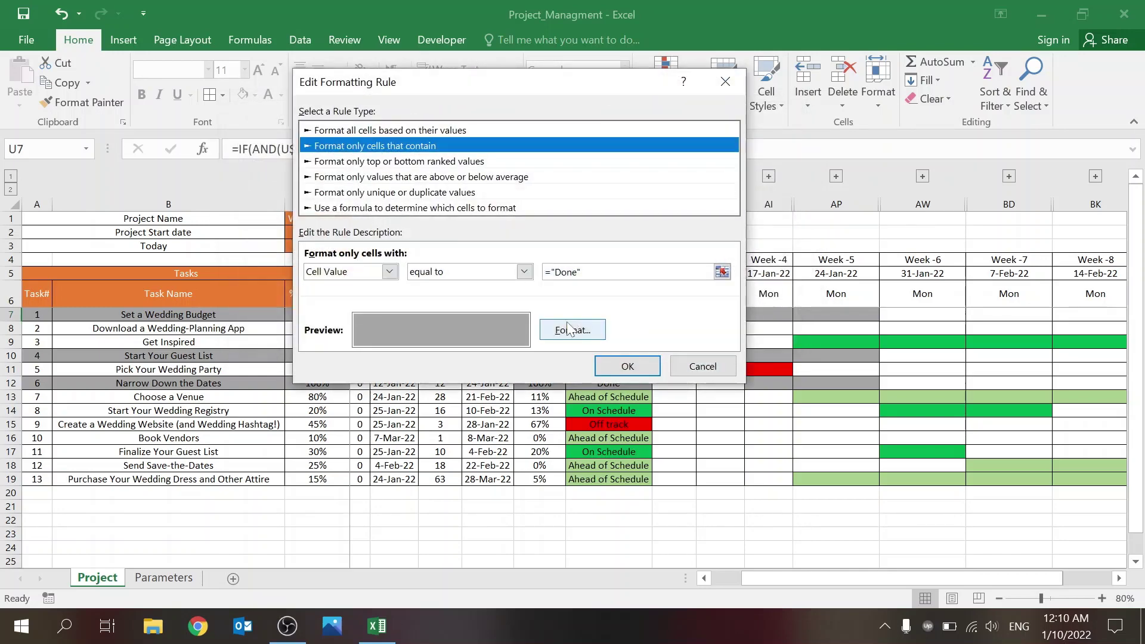
pyautogui.click(570, 329)
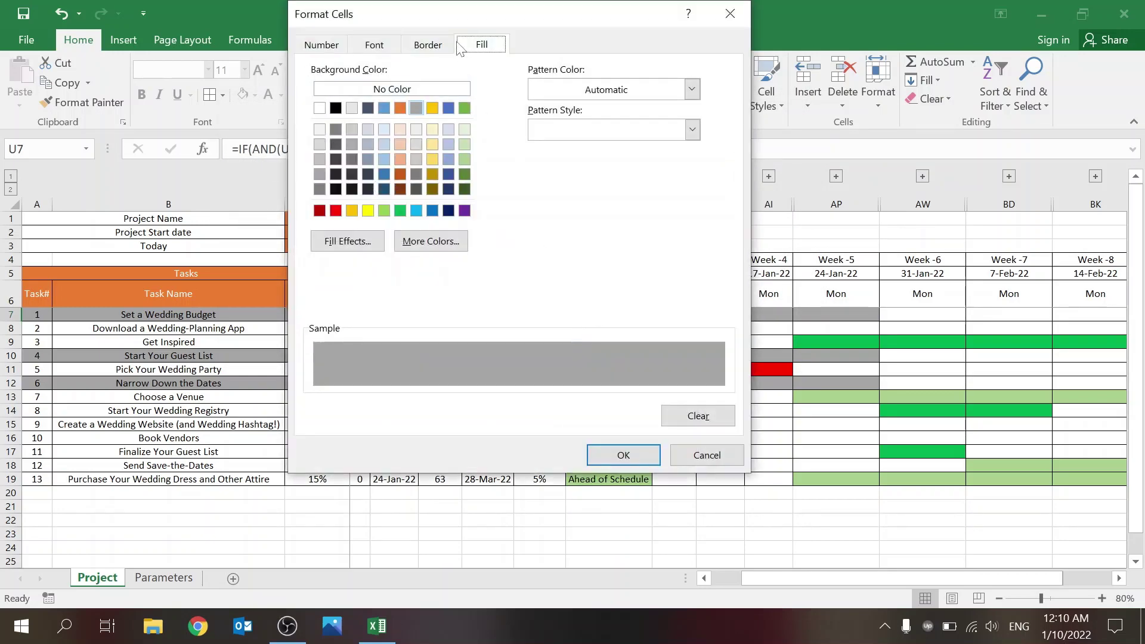
pyautogui.click(375, 44)
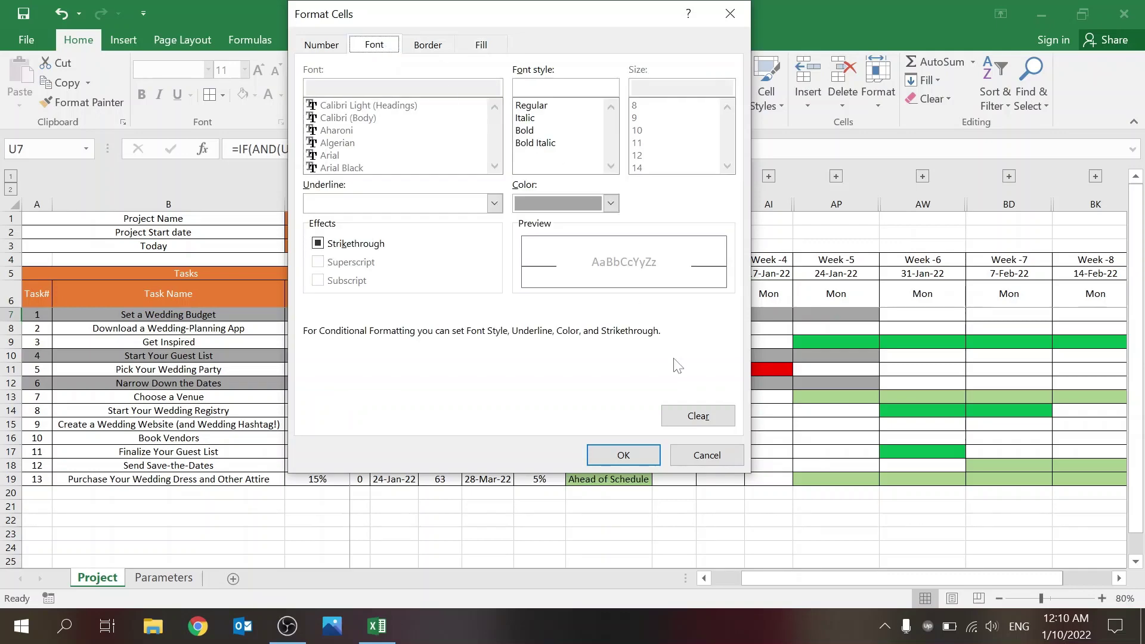
pyautogui.click(707, 455)
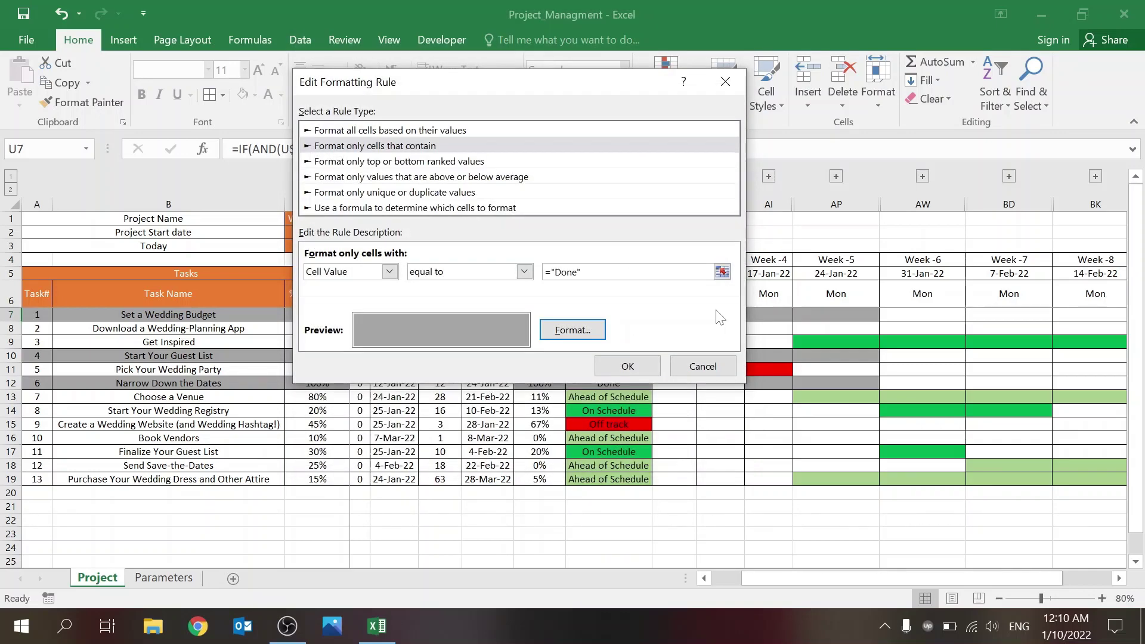
pyautogui.click(628, 366)
pyautogui.click(691, 334)
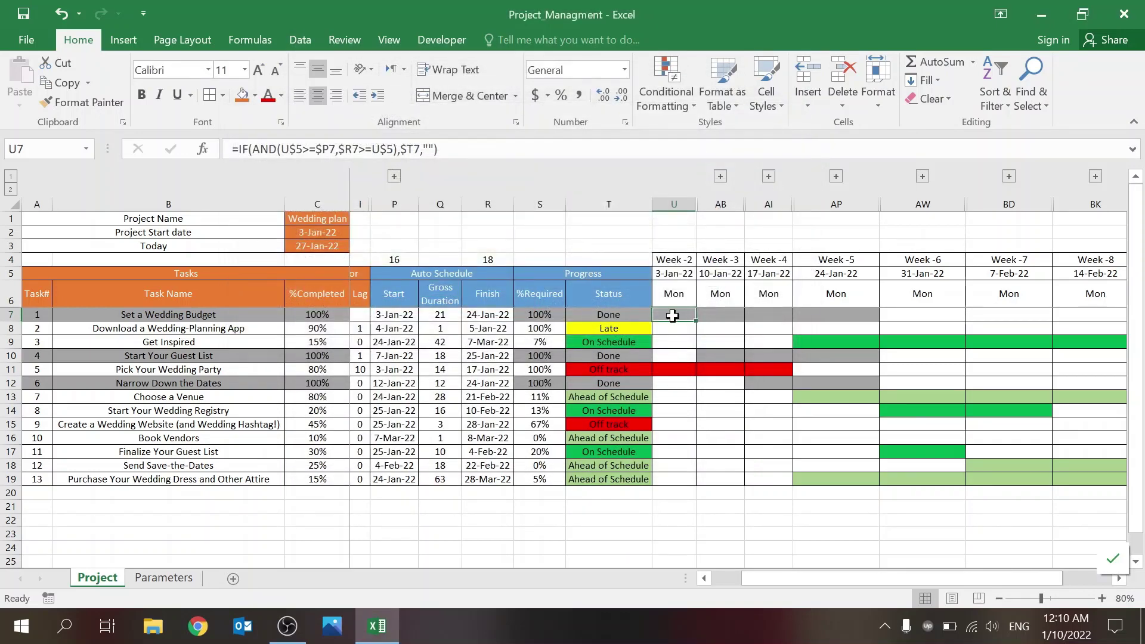
# - Check which date, Start, Finish and Status cells the timeline formula in U7 refers to, keeping the formula
pyautogui.click(489, 150)
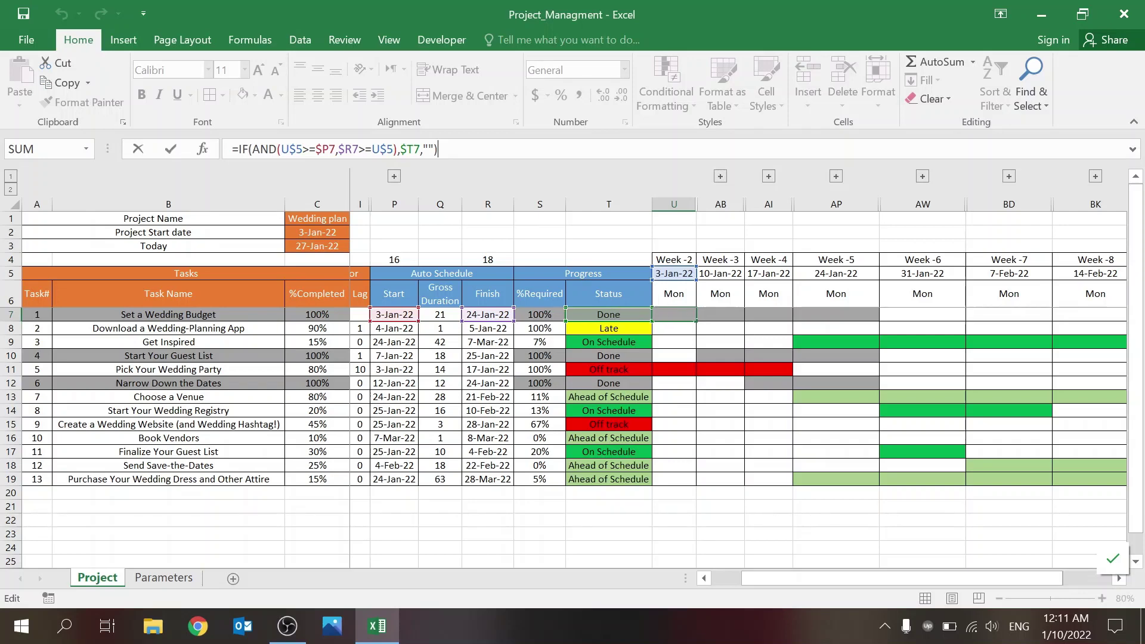
pyautogui.click(677, 314)
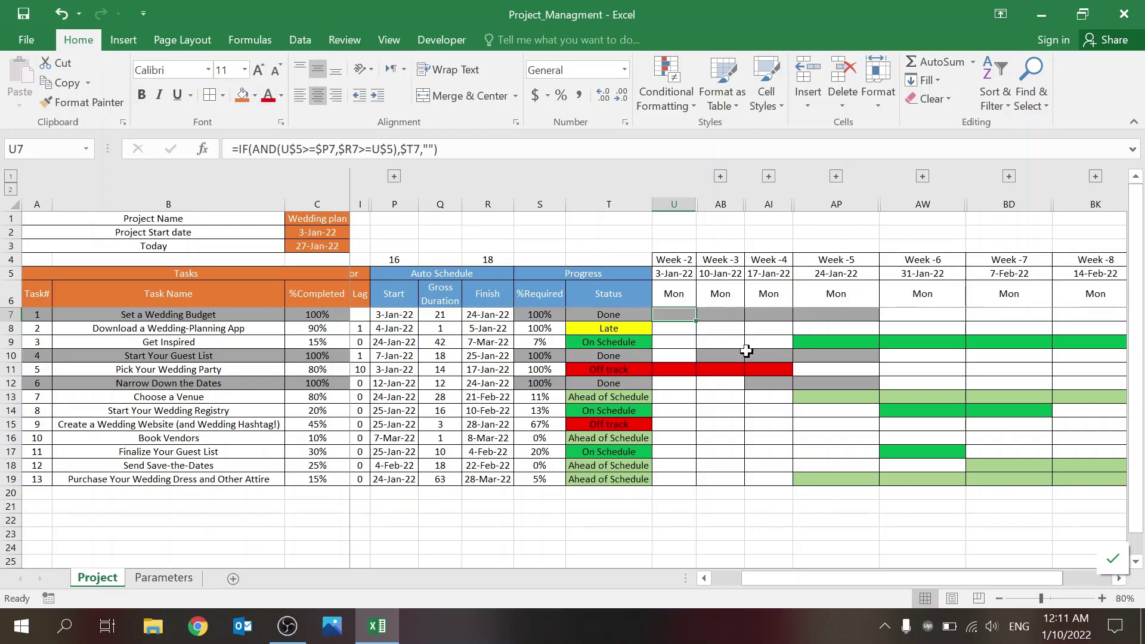
# - Clear the conditional formatting rules from U7 to reveal its underlying text, and undo the clearing
pyautogui.hotkey('ctrl', 'z')
pyautogui.click(663, 100)
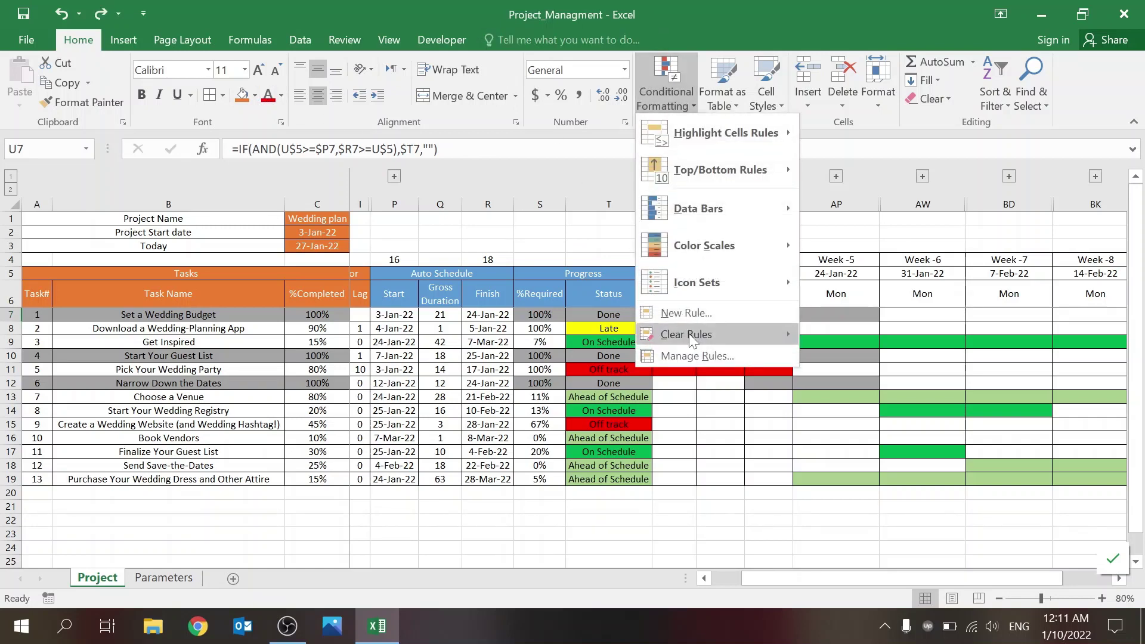
pyautogui.click(843, 337)
pyautogui.hotkey('ctrl', 'y')
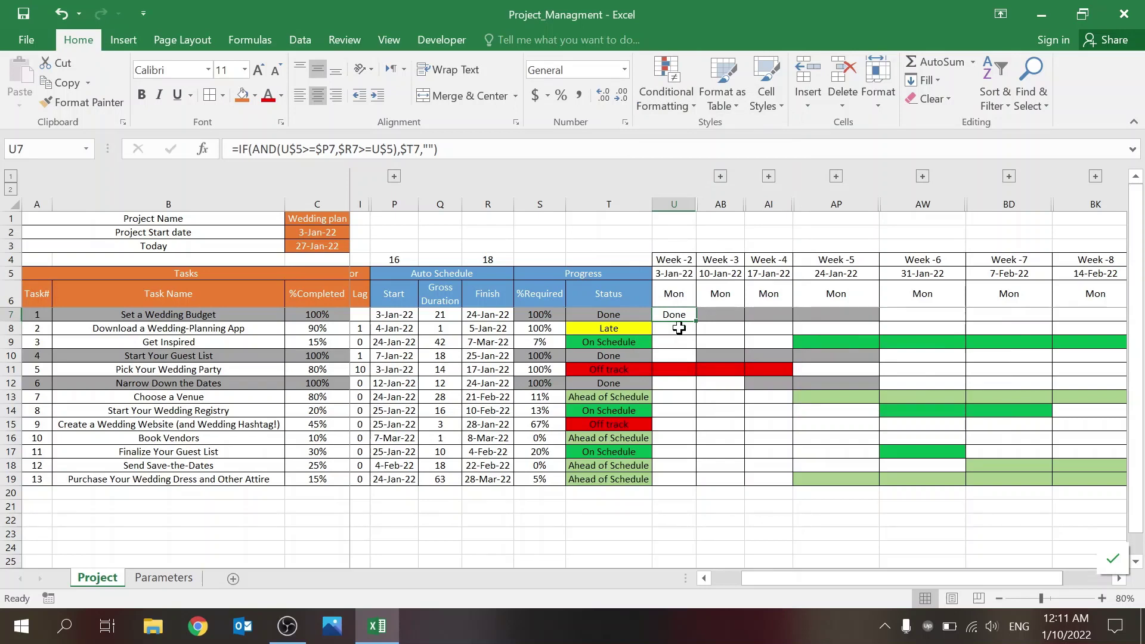
# - Examine the timeline cells of Start Your Wedding Registry from U14 across the weekly columns to BS14
pyautogui.click(684, 412)
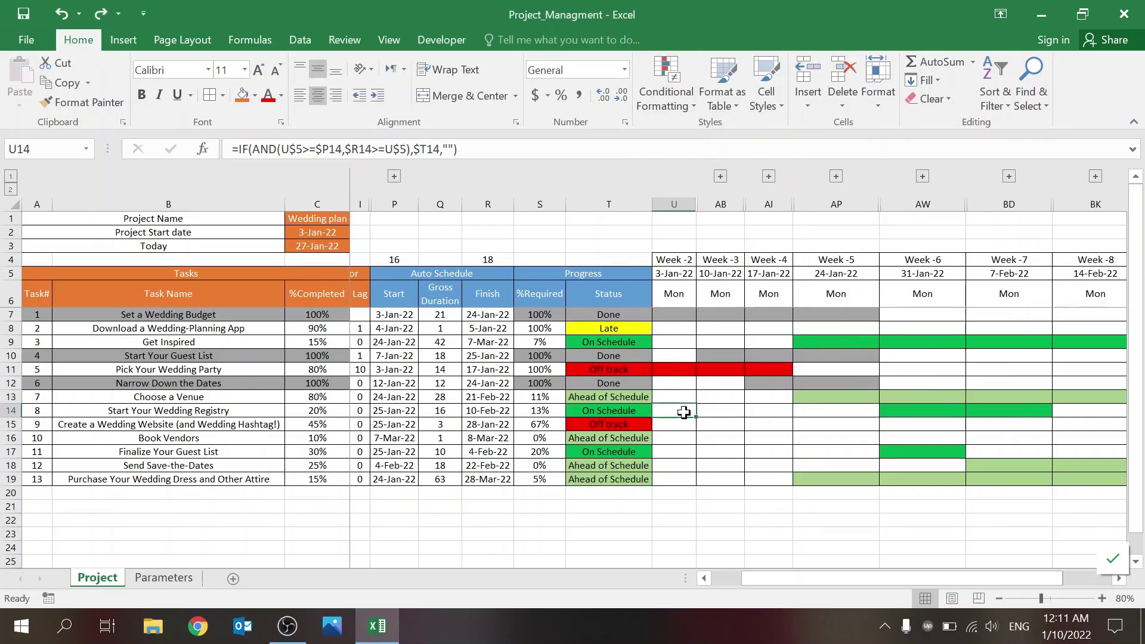
pyautogui.press('Right')
pyautogui.press('Right')
pyautogui.press('Right')
pyautogui.press('Right')
pyautogui.press('Right')
pyautogui.press('Right')
pyautogui.press('Right')
pyautogui.press('Right')
pyautogui.press('Right')
pyautogui.press('Right')
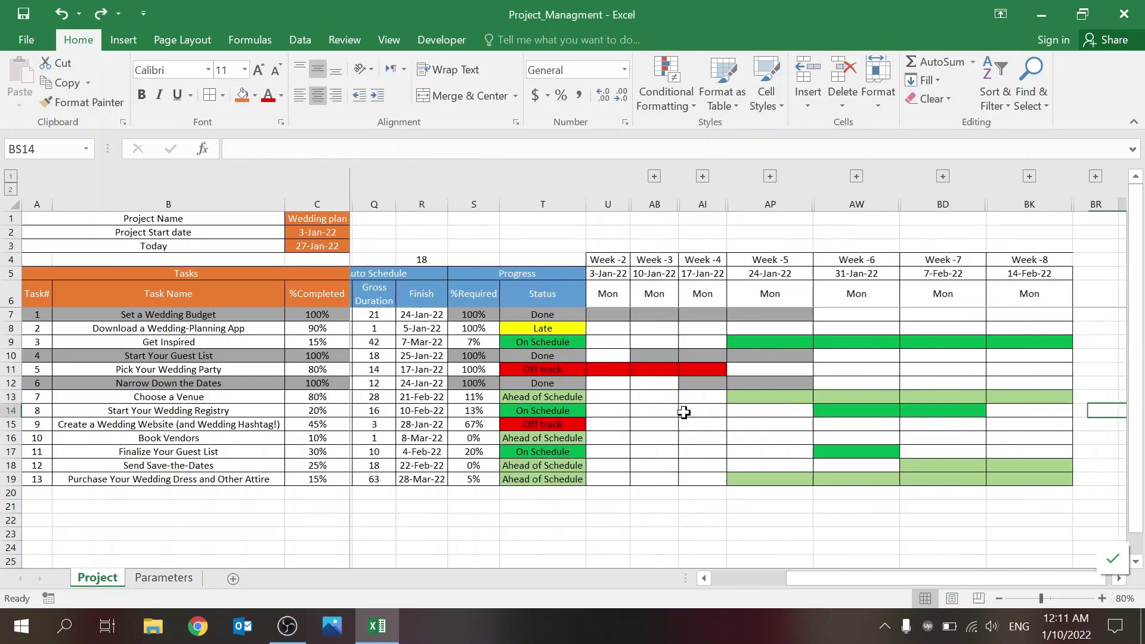
# - Return along the Start Your Wedding Registry row from BS14 to its task number in A14
pyautogui.press('Left')
pyautogui.press('Left')
pyautogui.press('Left')
pyautogui.press('Left')
pyautogui.press('Left')
pyautogui.press('Left')
pyautogui.press('Left')
pyautogui.press('Left')
pyautogui.press('Left')
pyautogui.press('Left')
pyautogui.press('Left')
pyautogui.press('Left')
pyautogui.press('Left')
pyautogui.press('Left')
pyautogui.press('Left')
pyautogui.press('Left')
pyautogui.press('Left')
pyautogui.press('Left')
pyautogui.press('Left')
pyautogui.press('Left')
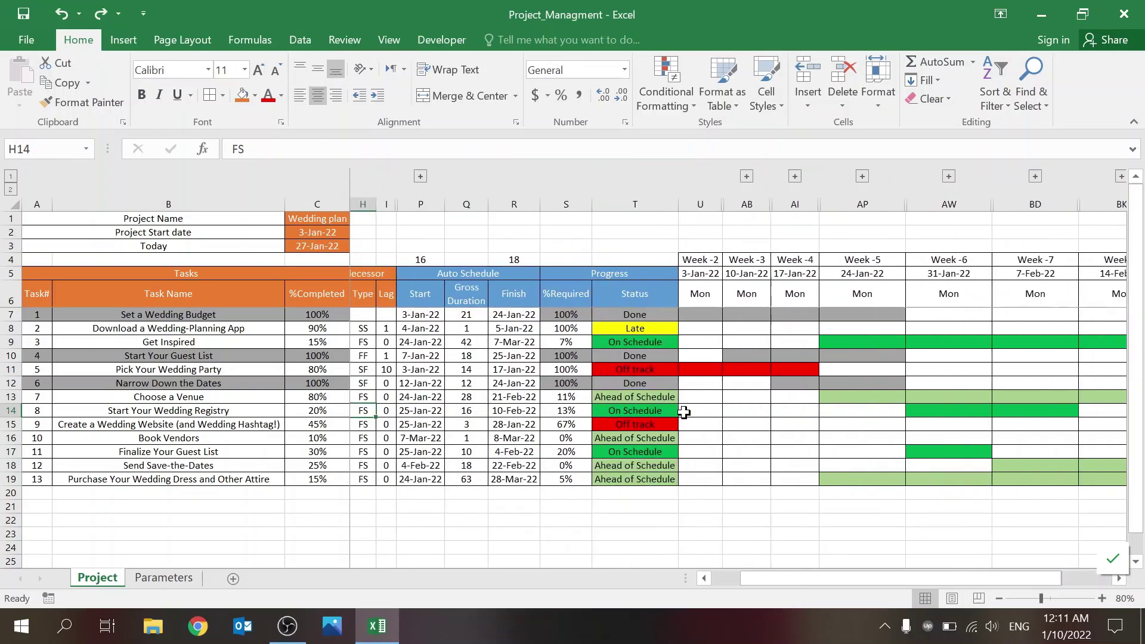
pyautogui.press('Left')
pyautogui.press('Left')
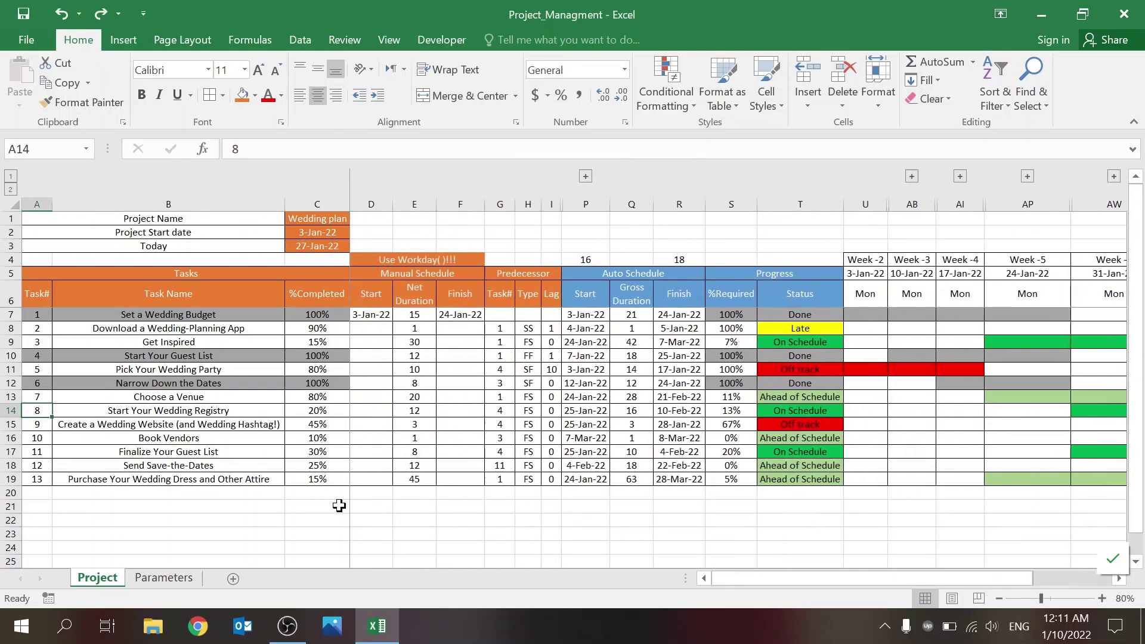
# - Duplicate the whole row 19, Purchase Your Wedding Dress and Other Attire, into the empty row 20 below it
pyautogui.click(11, 478)
pyautogui.click(155, 510)
pyautogui.click(6, 478)
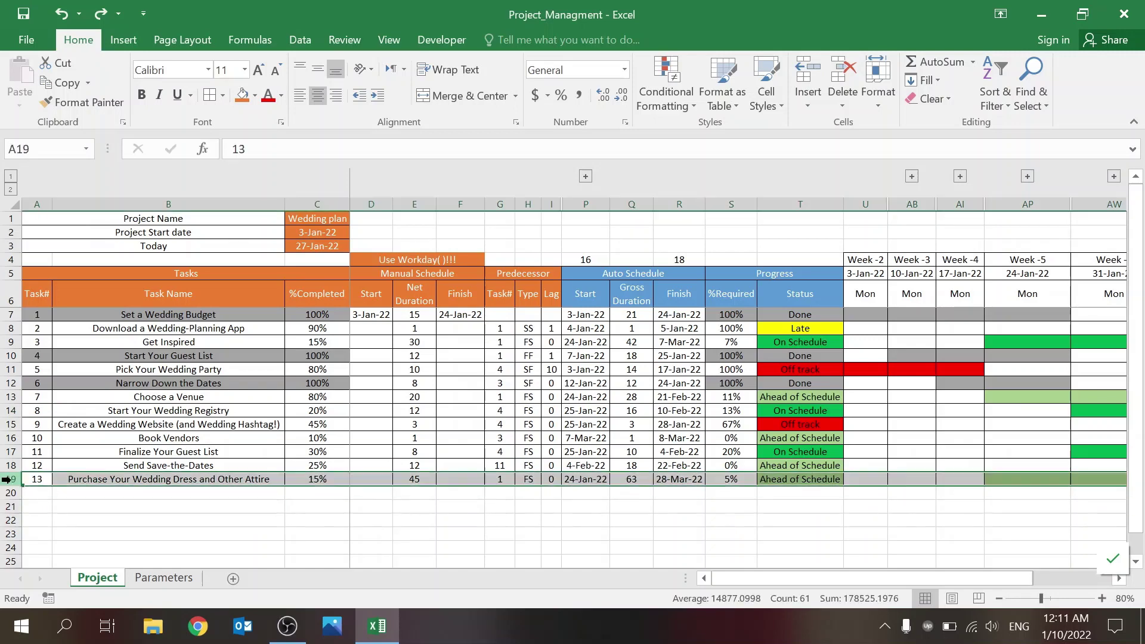
pyautogui.hotkey('ctrl', 'c')
pyautogui.press('Down')
pyautogui.hotkey('ctrl', 'v')
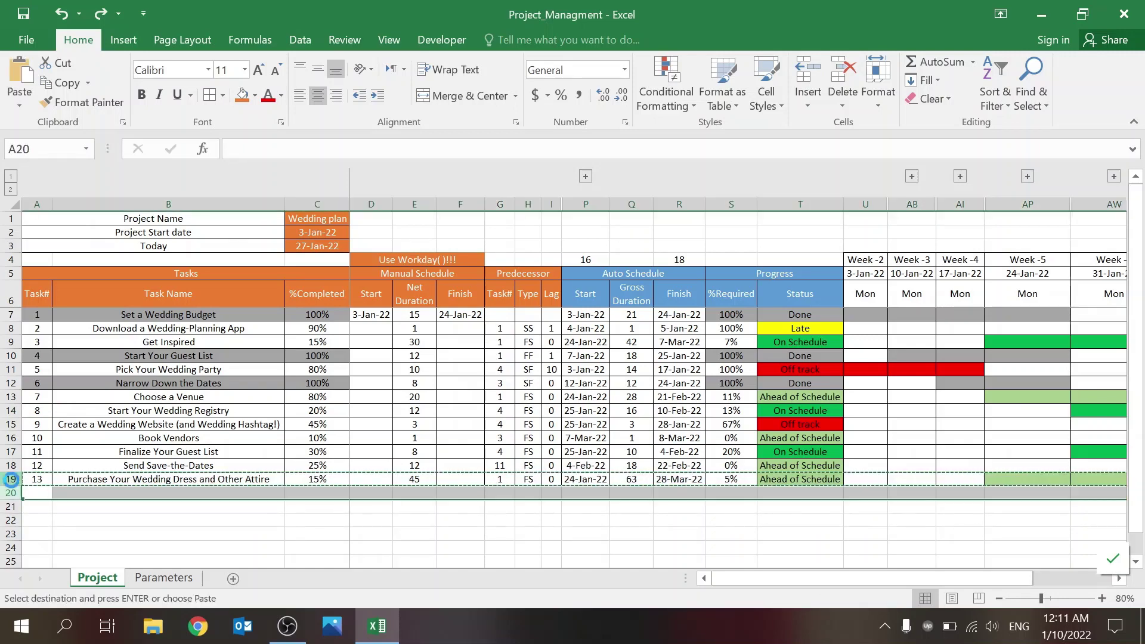
pyautogui.press('Escape')
# - Number the duplicated task in row 20 as 14 and name it "Purchase something"
pyautogui.write('14')
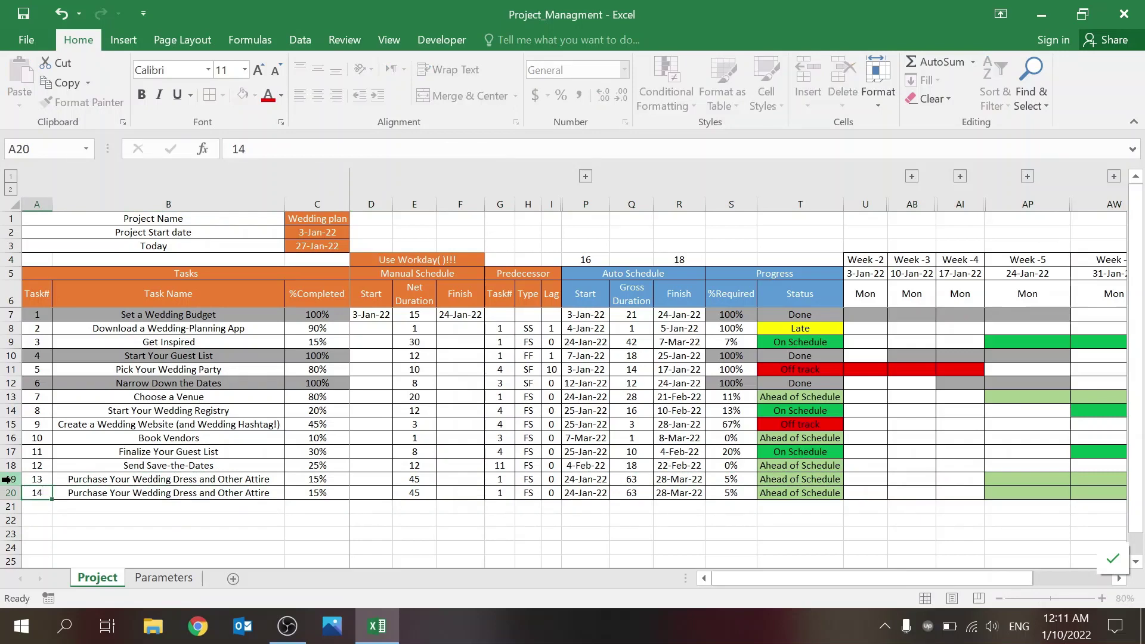
pyautogui.press('Tab')
pyautogui.write('Get E')
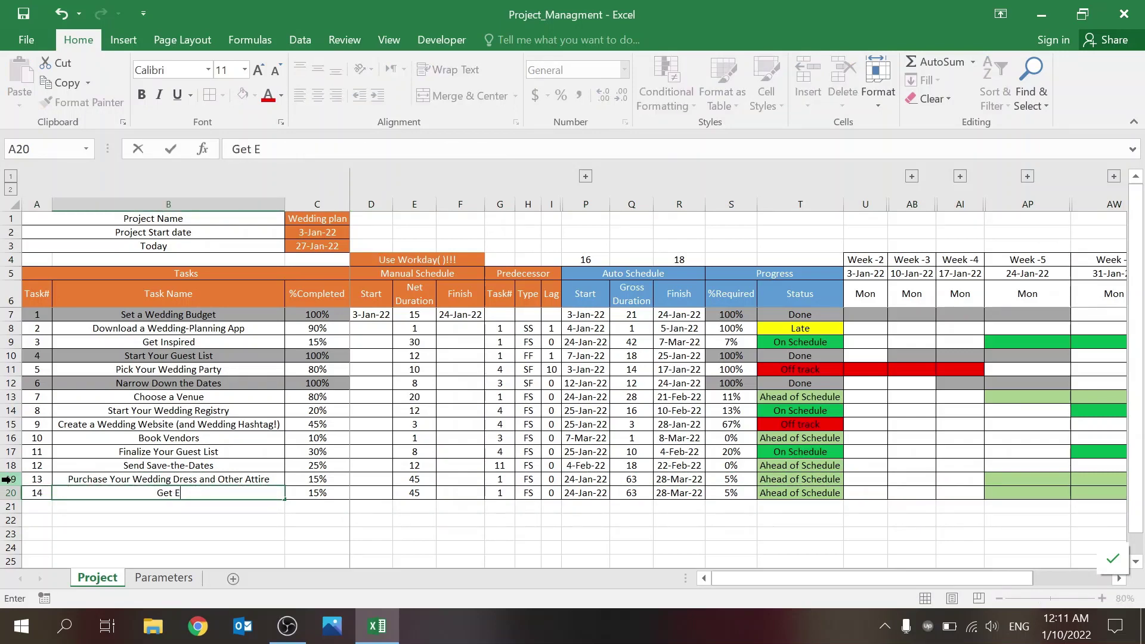
pyautogui.press('BackSpace')
pyautogui.press('BackSpace')
pyautogui.press('BackSpace')
pyautogui.press('BackSpace')
pyautogui.press('BackSpace')
pyautogui.write('Purchae')
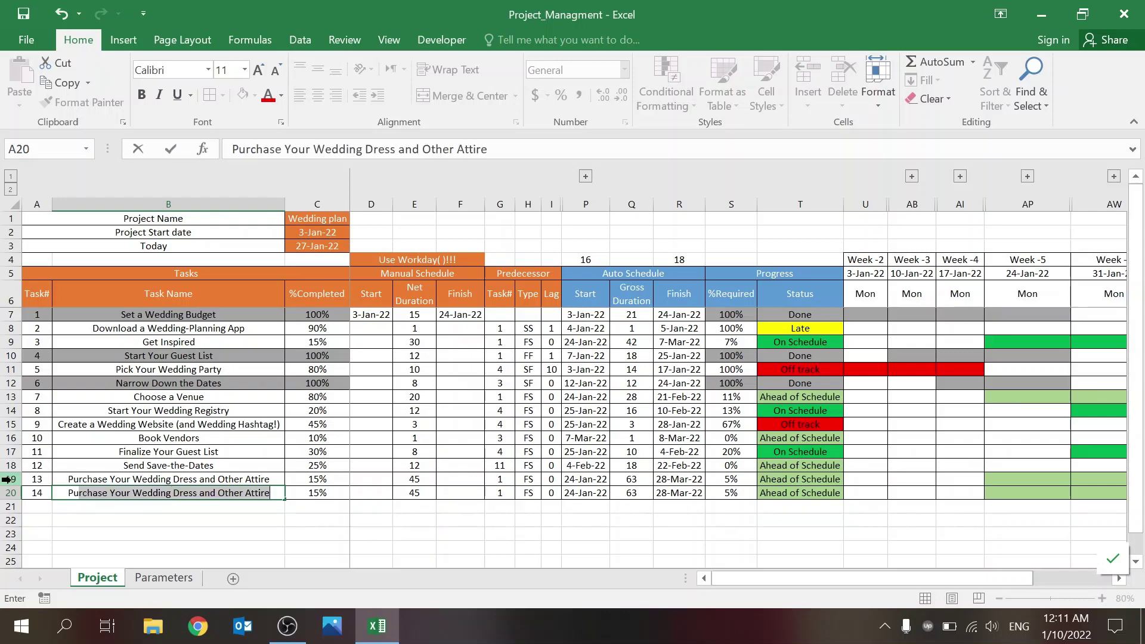
pyautogui.press('BackSpace')
pyautogui.write('se something')
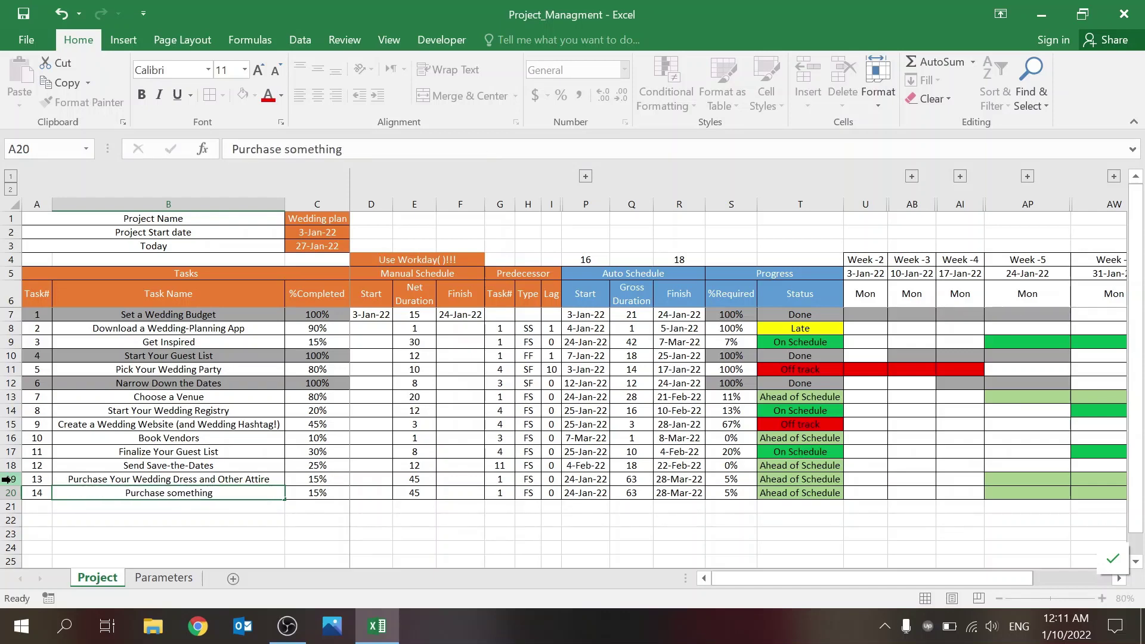
# - Clear task 14's %Completed, Net Duration, and predecessor Task# and Type values in row 20, keeping its Lag
pyautogui.press('Tab')
pyautogui.press('Delete')
pyautogui.press('Tab')
pyautogui.press('Tab')
pyautogui.press('Delete')
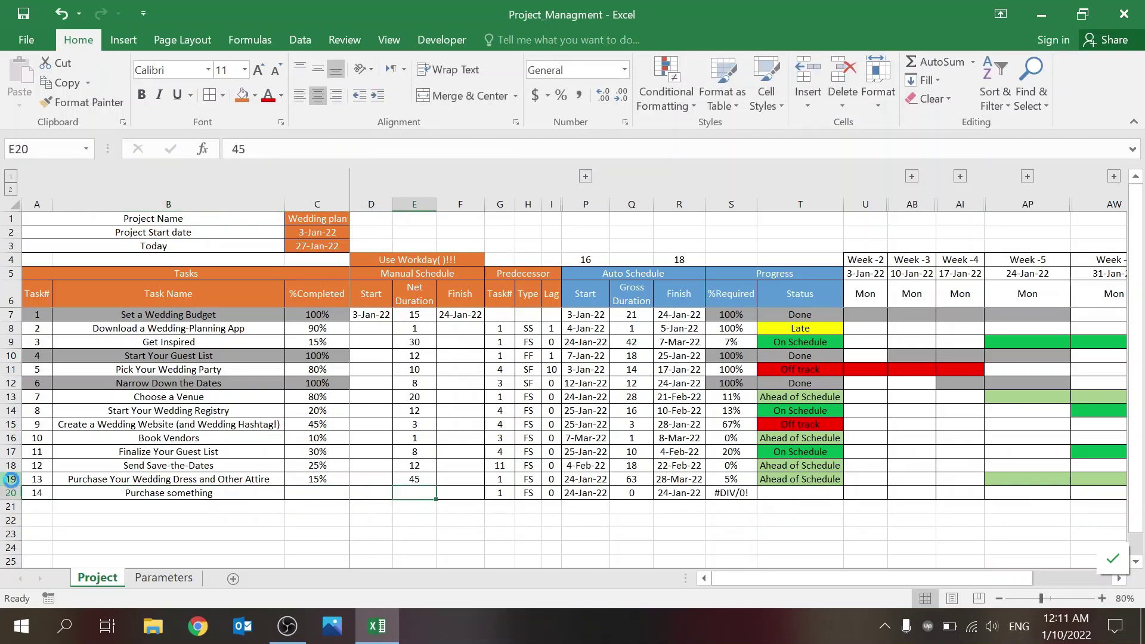
pyautogui.press('Tab')
pyautogui.press('Tab')
pyautogui.press('Tab')
pyautogui.hotkey('shift', 'Tab')
pyautogui.press('Delete')
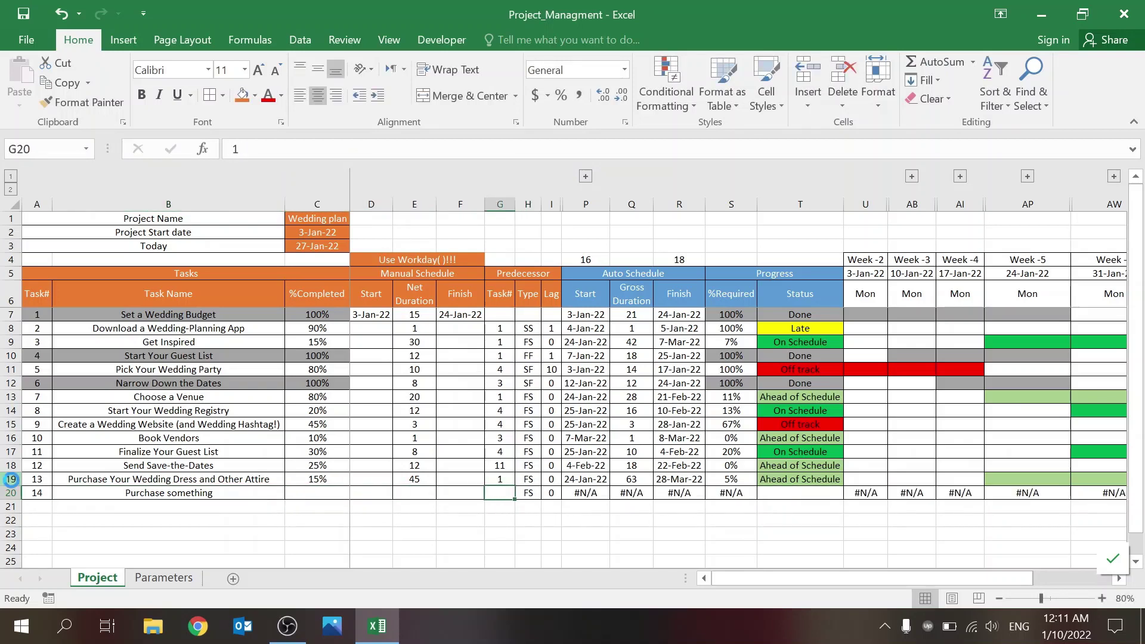
pyautogui.press('Tab')
pyautogui.press('Delete')
pyautogui.press('Tab')
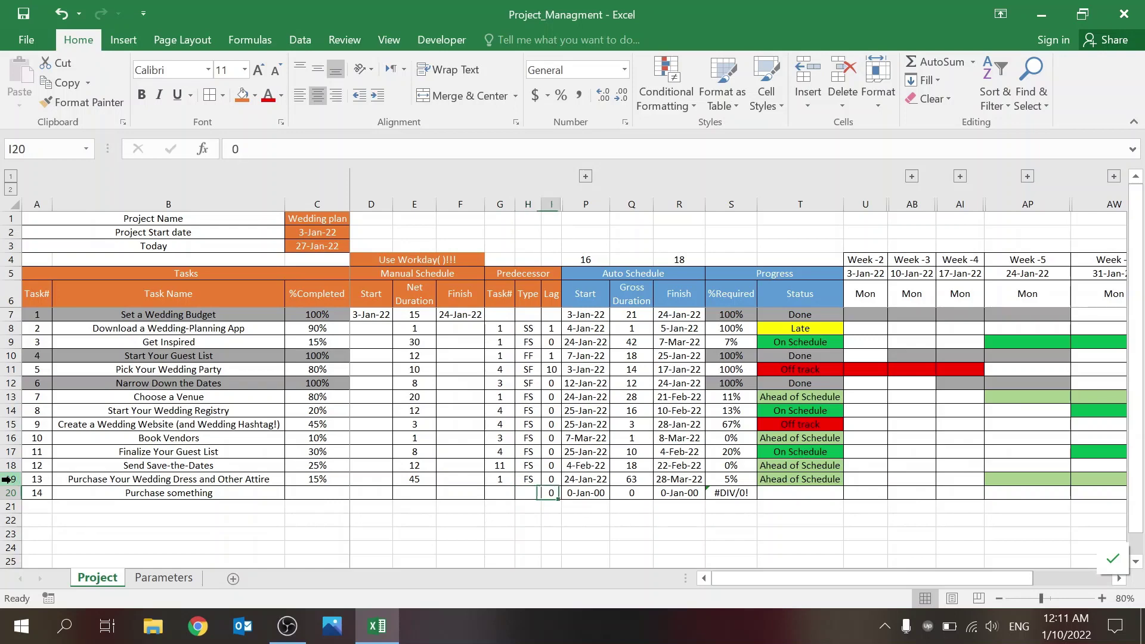
# - Enter a manual start date of 2/10/22 and a net duration of 10 for task 14
pyautogui.hotkey('shift', 'Tab')
pyautogui.hotkey('shift', 'Tab')
pyautogui.hotkey('shift', 'Tab')
pyautogui.hotkey('shift', 'Tab')
pyautogui.hotkey('shift', 'Tab')
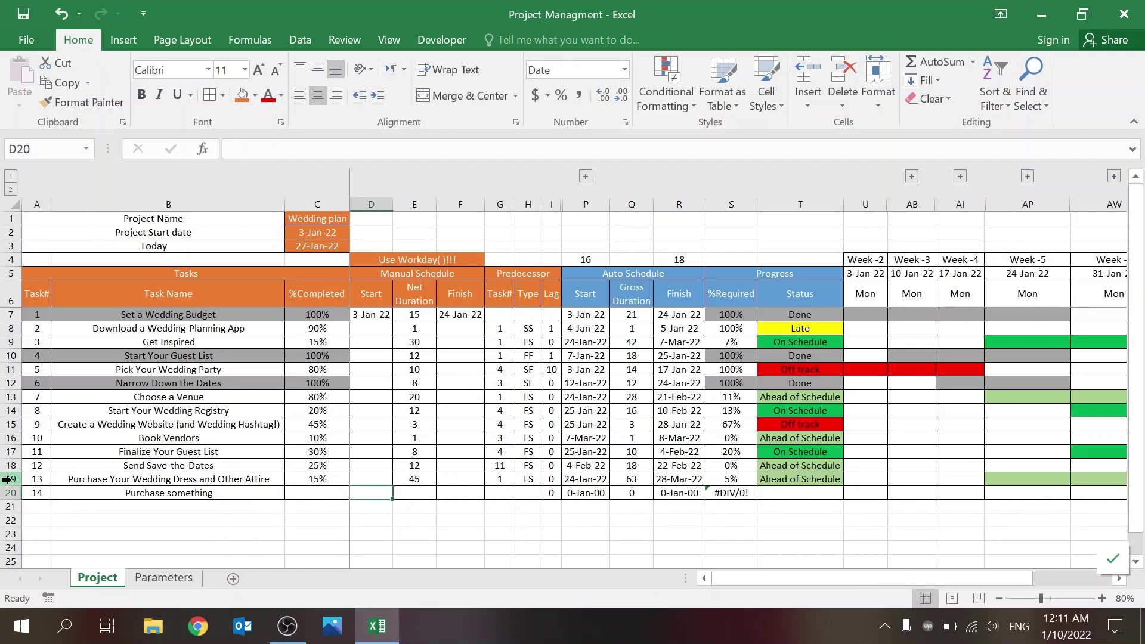
pyautogui.write('2/')
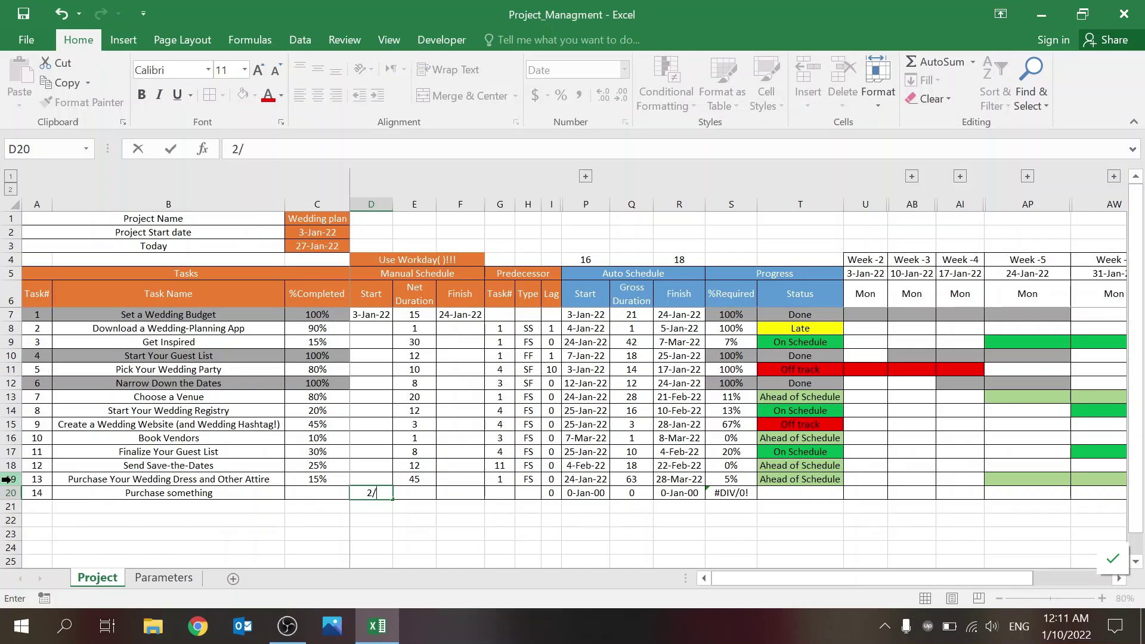
pyautogui.write('10/22')
pyautogui.press('Tab')
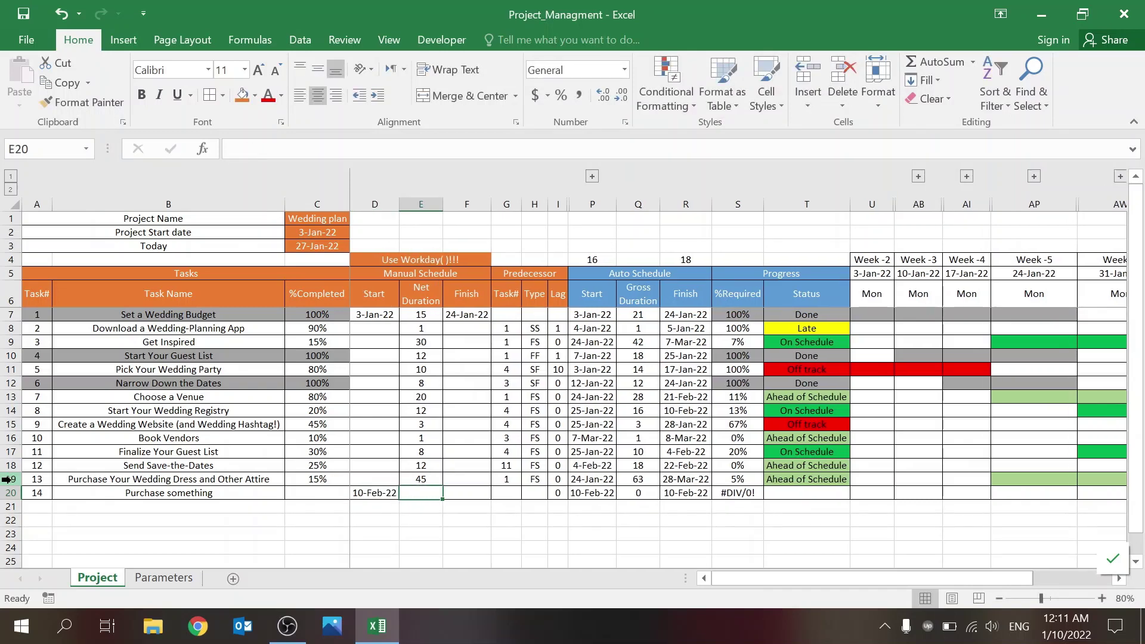
pyautogui.write('10')
pyautogui.press('Return')
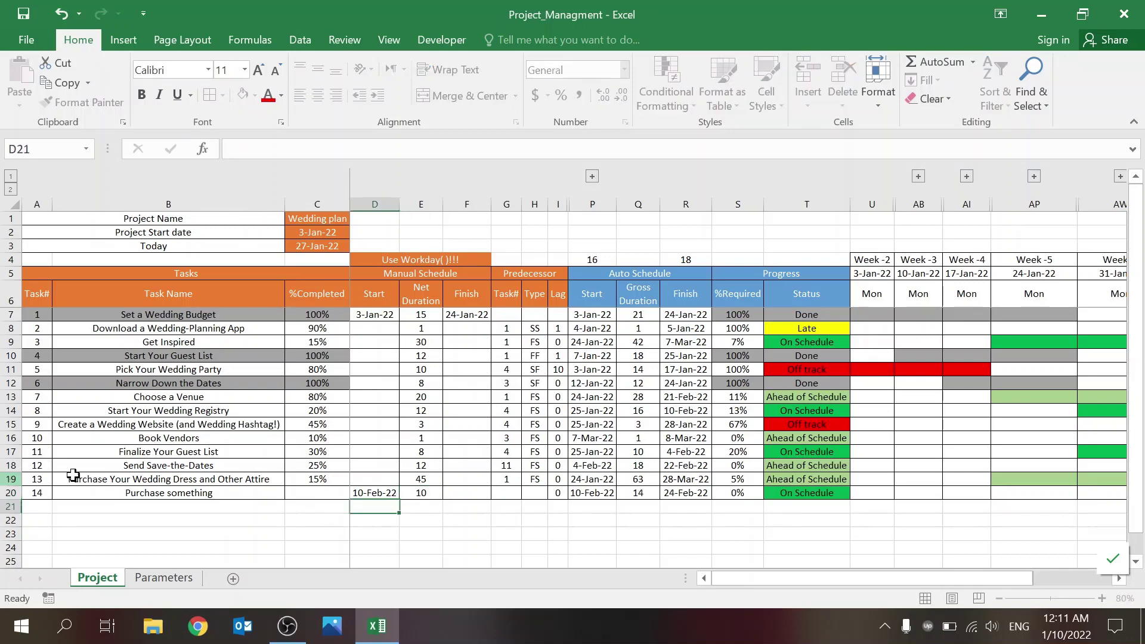
# - Copy the manual schedule's WORKDAY finish formula from F7 into F20 for task 14
pyautogui.click(475, 317)
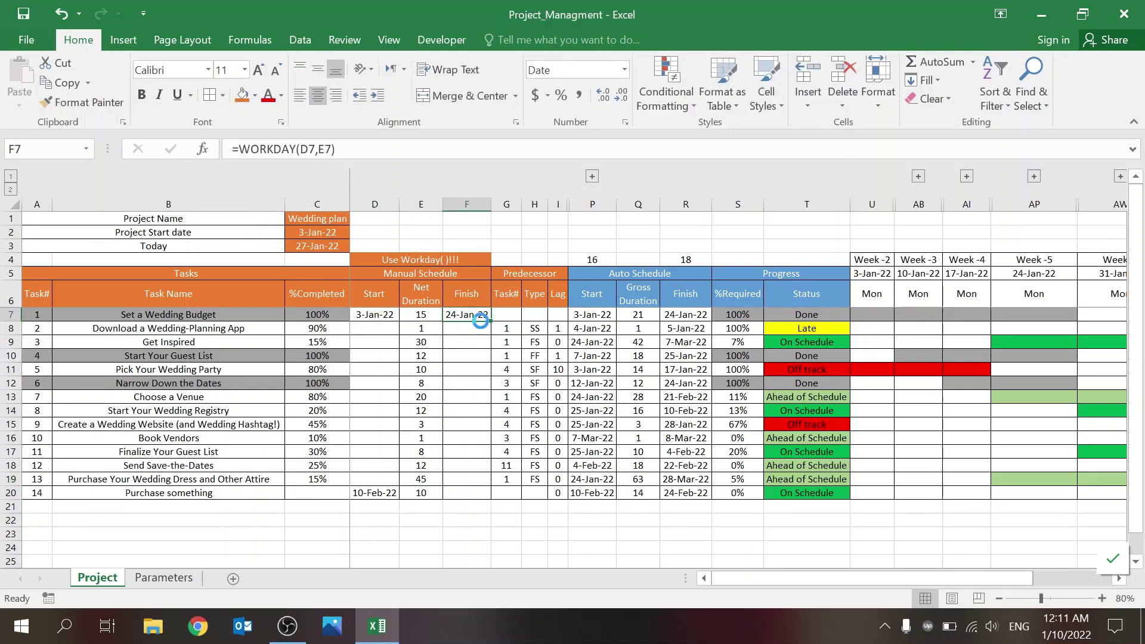
pyautogui.hotkey('ctrl', 'c')
pyautogui.click(477, 493)
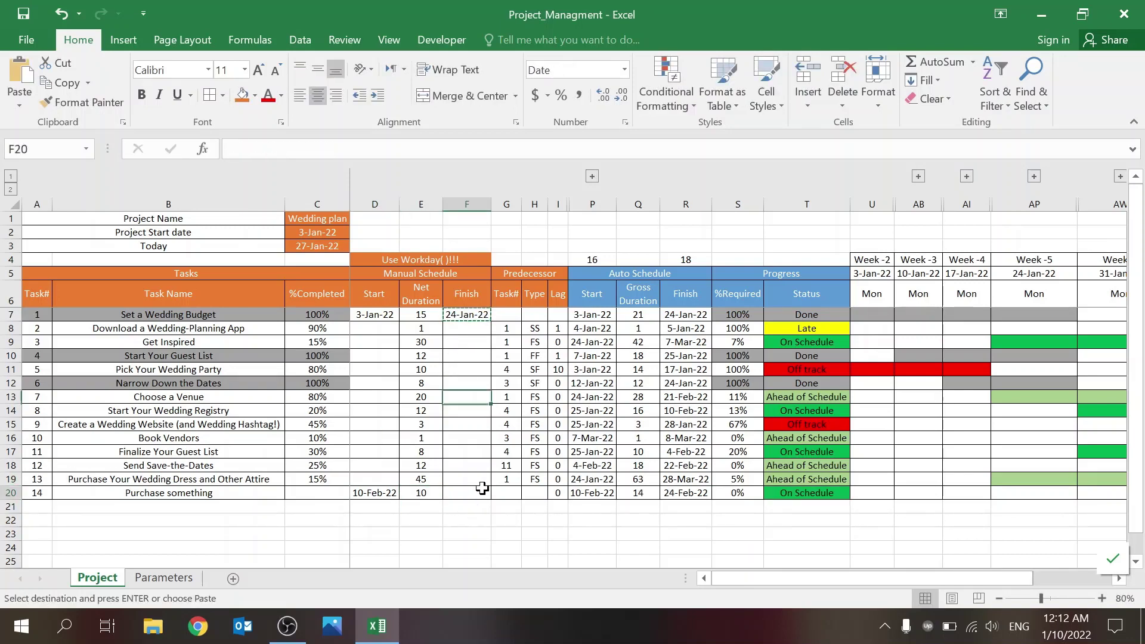
pyautogui.hotkey('ctrl', 'v')
pyautogui.click(566, 538)
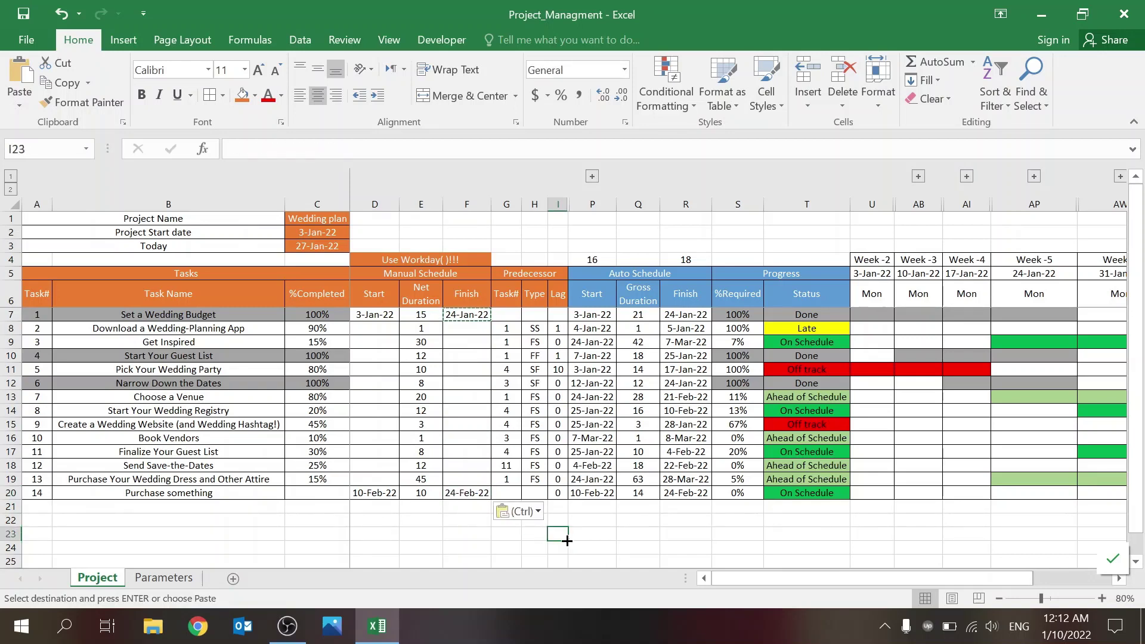
# - Set task 14's manual start date to 1/15/22 and its net duration to 20
pyautogui.click(384, 493)
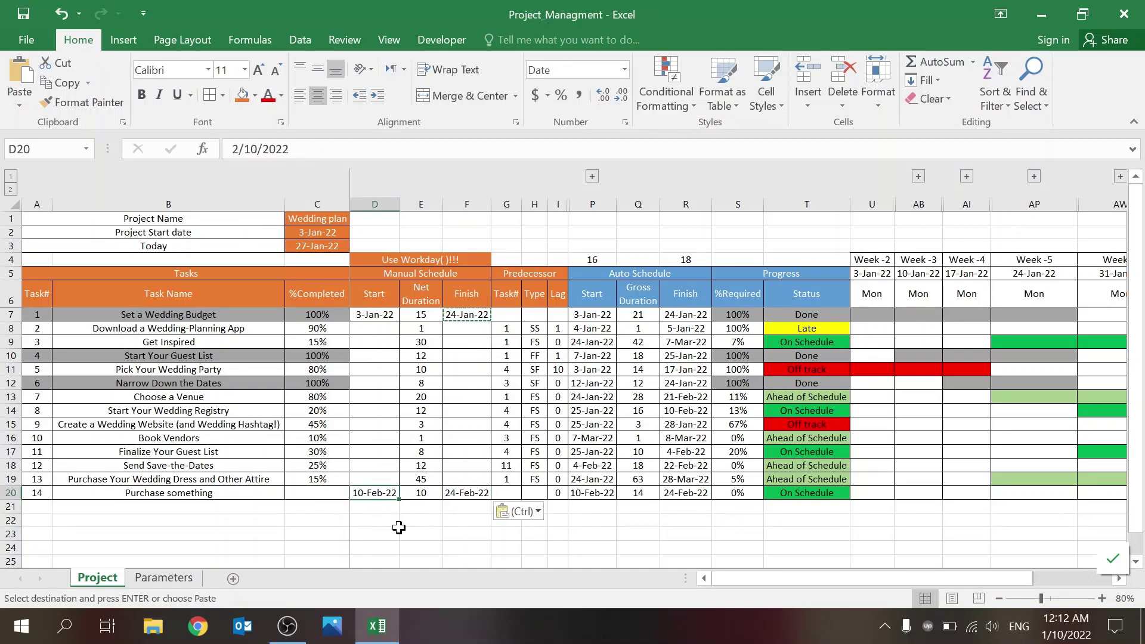
pyautogui.write('1/')
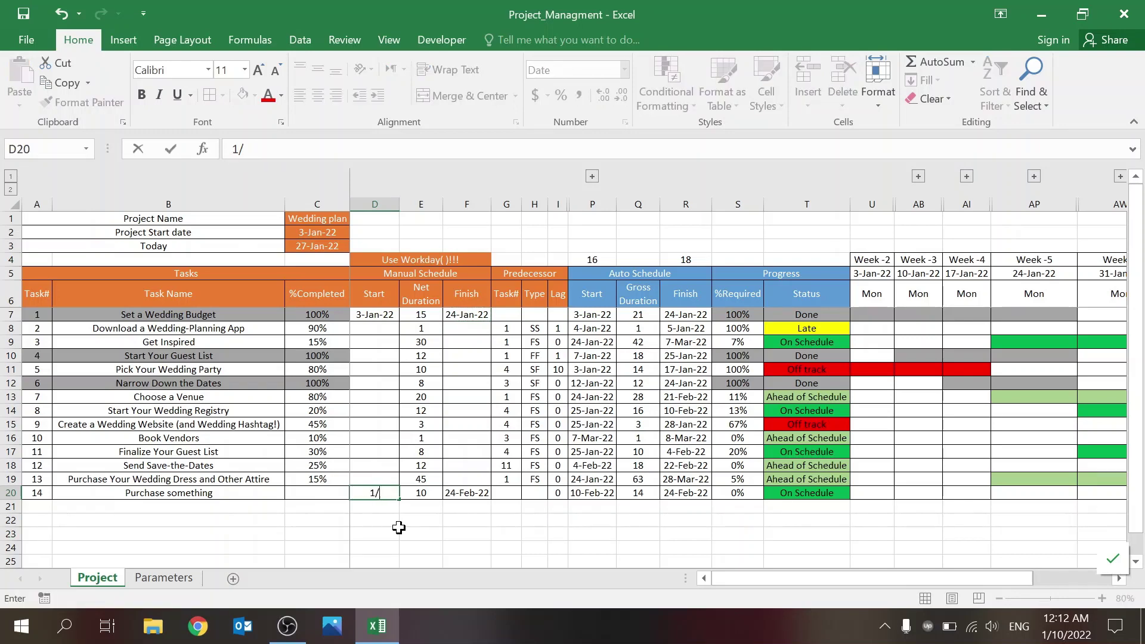
pyautogui.write('15/22')
pyautogui.press('Return')
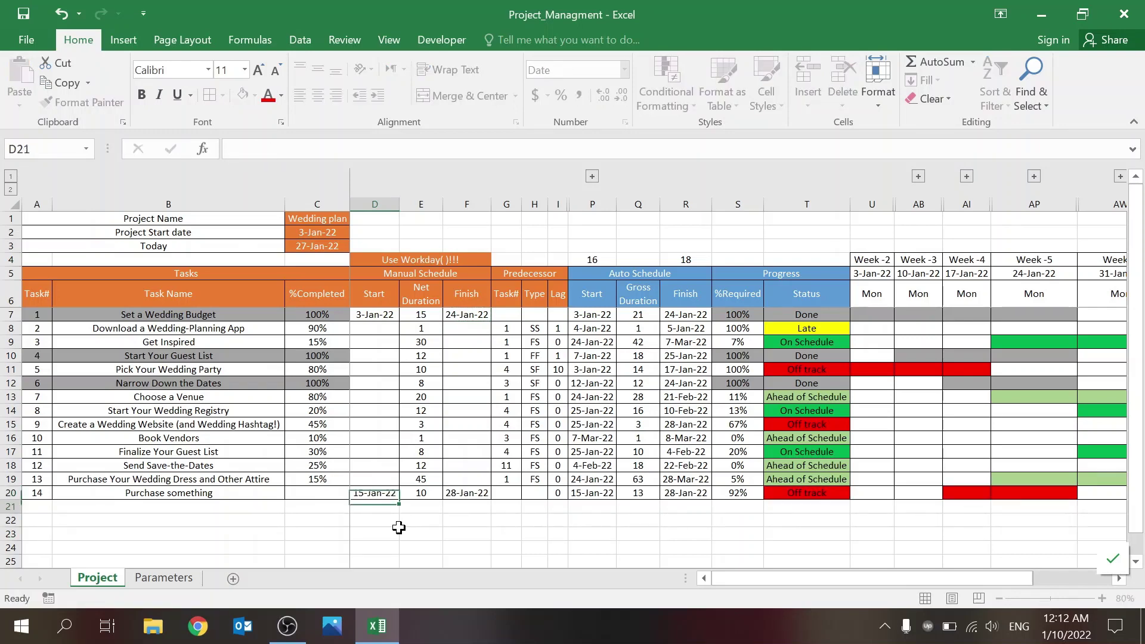
pyautogui.press('Up')
pyautogui.press('Right')
pyautogui.write('20')
pyautogui.press('Return')
pyautogui.press('Up')
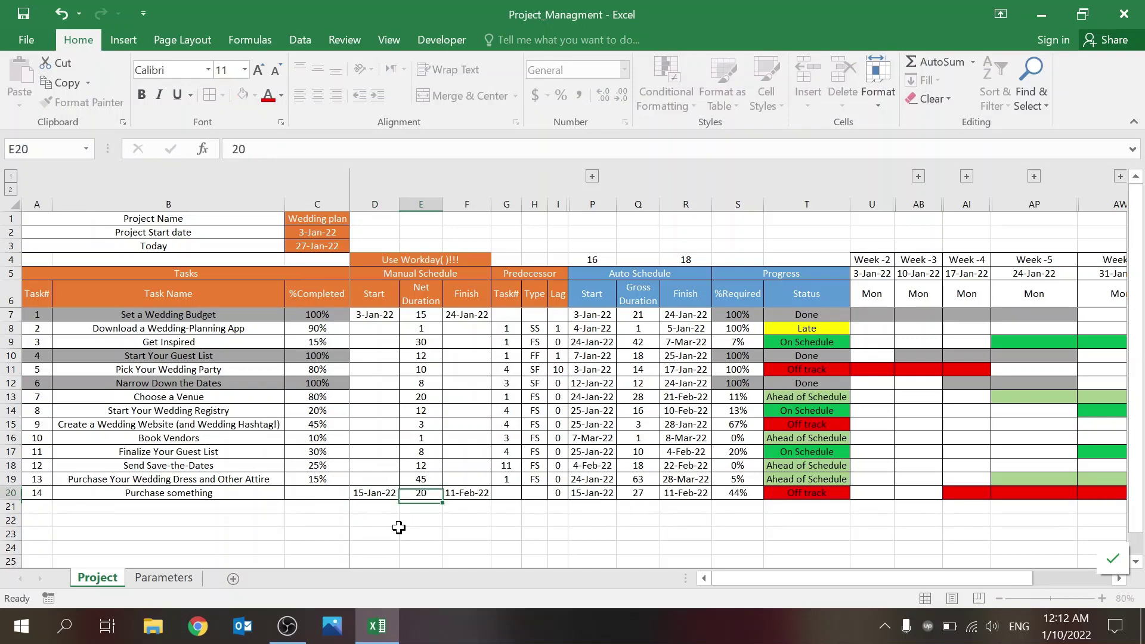
# - Enter 35% as task 14's %Completed in C20
pyautogui.press('Left')
pyautogui.press('Left')
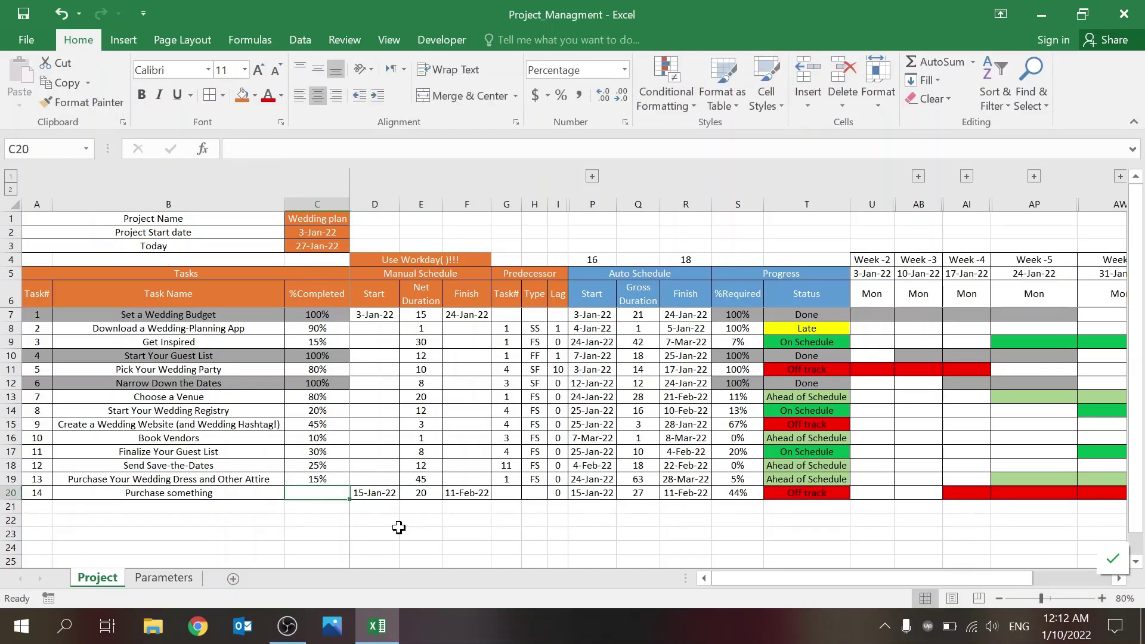
pyautogui.write('35')
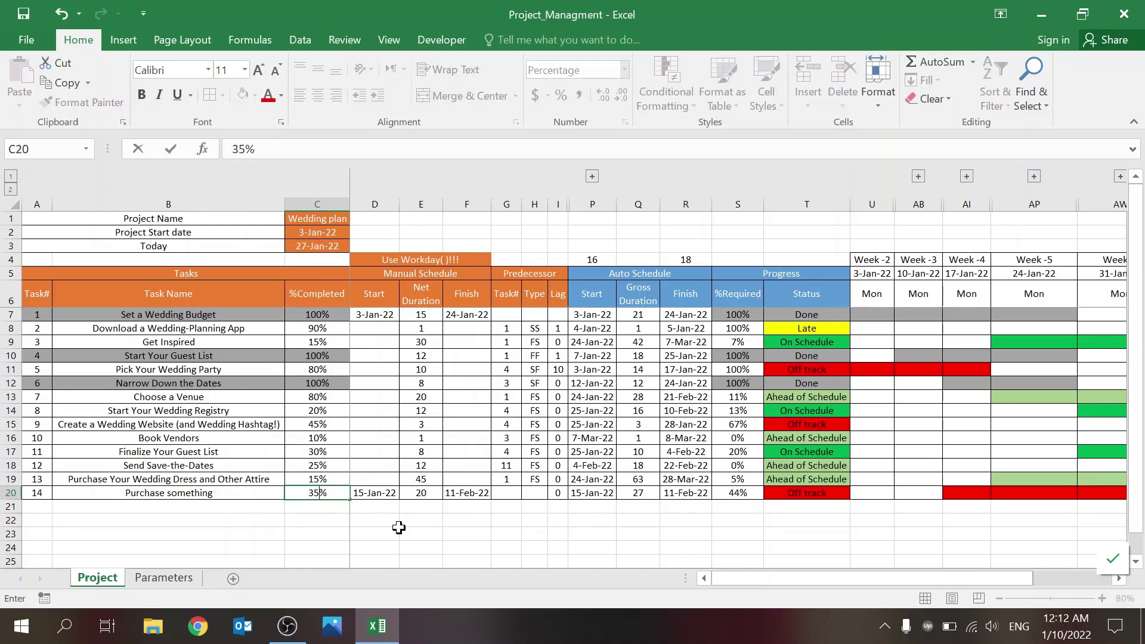
pyautogui.press('Return')
pyautogui.press('Up')
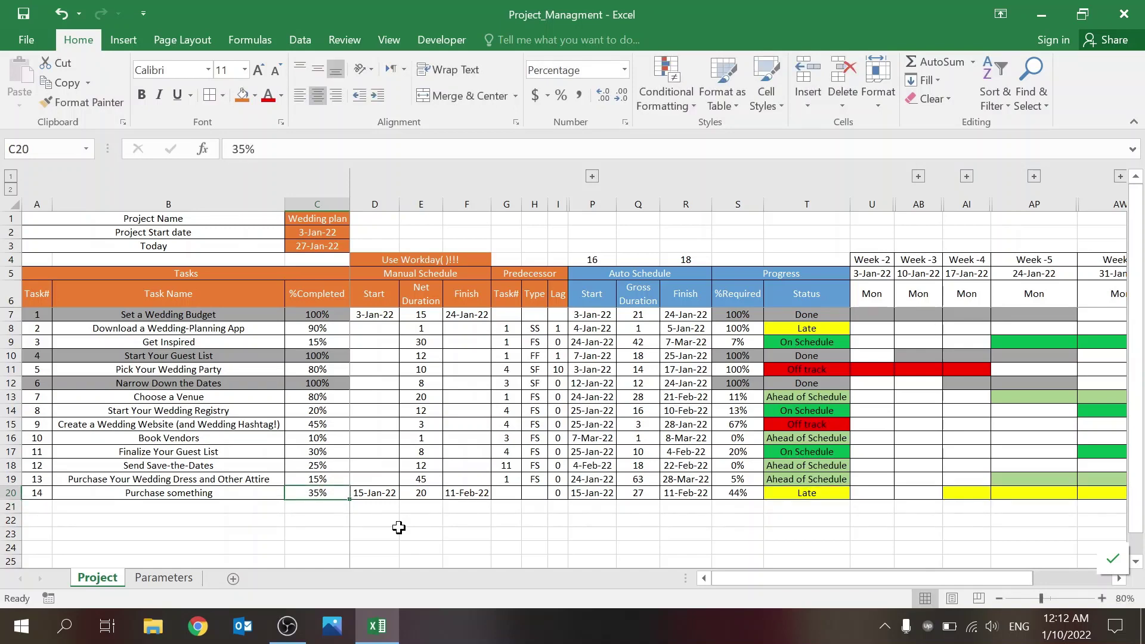
# - Raise task 14's %Completed in C20 to 37%, 39% and 41% in turn to test the status thresholds
pyautogui.write('37')
pyautogui.press('Return')
pyautogui.press('Up')
pyautogui.write('39')
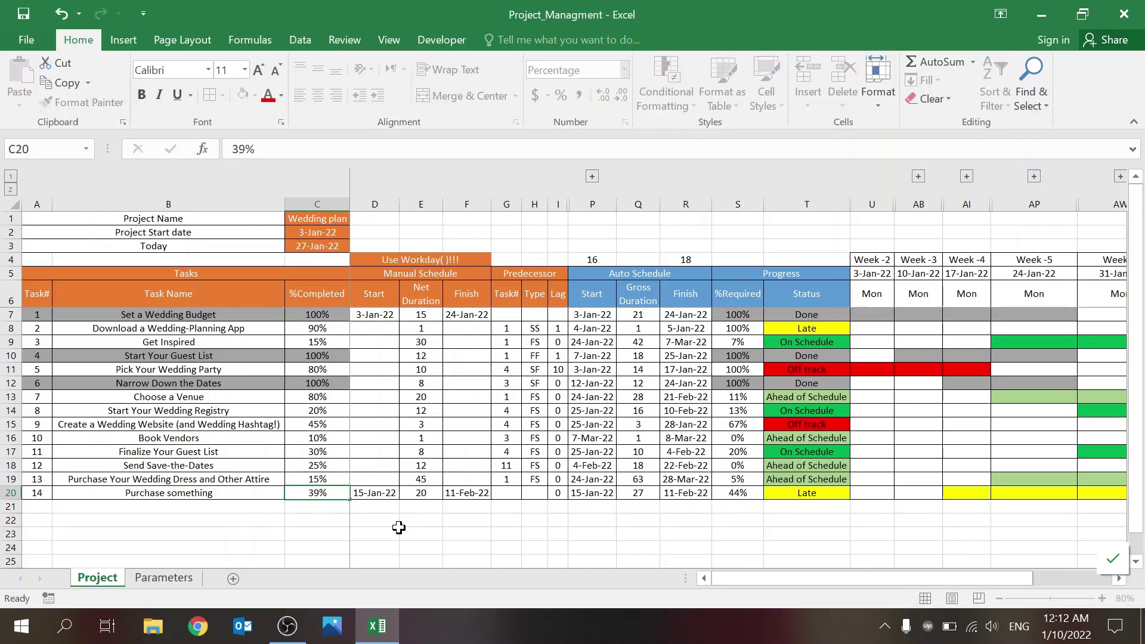
pyautogui.press('Return')
pyautogui.press('Up')
pyautogui.write('41')
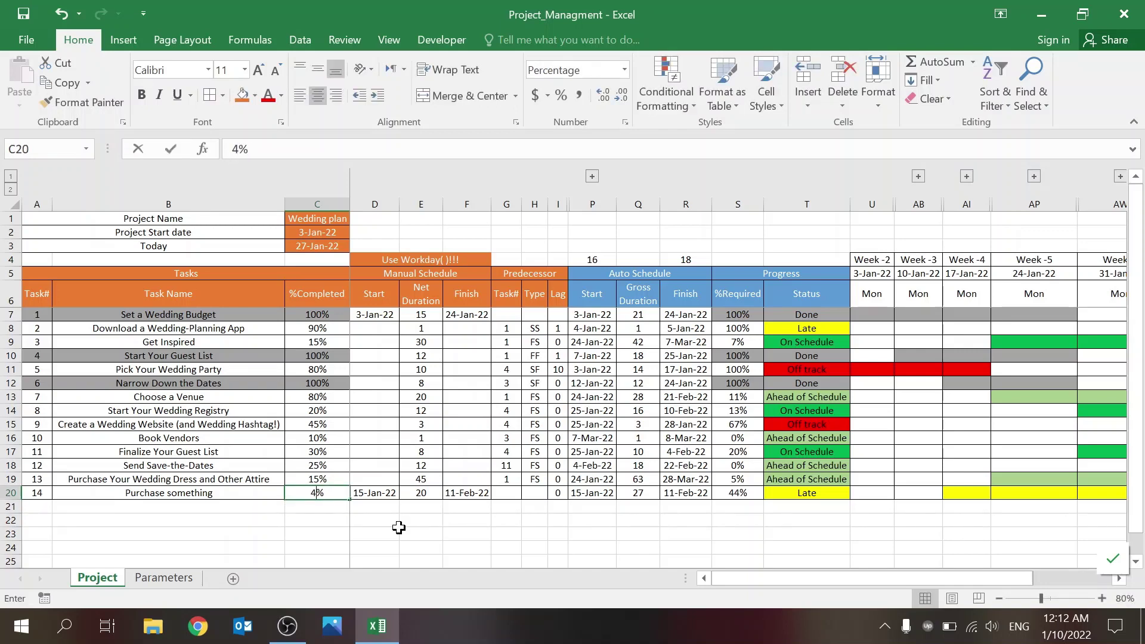
pyautogui.press('Return')
pyautogui.press('Up')
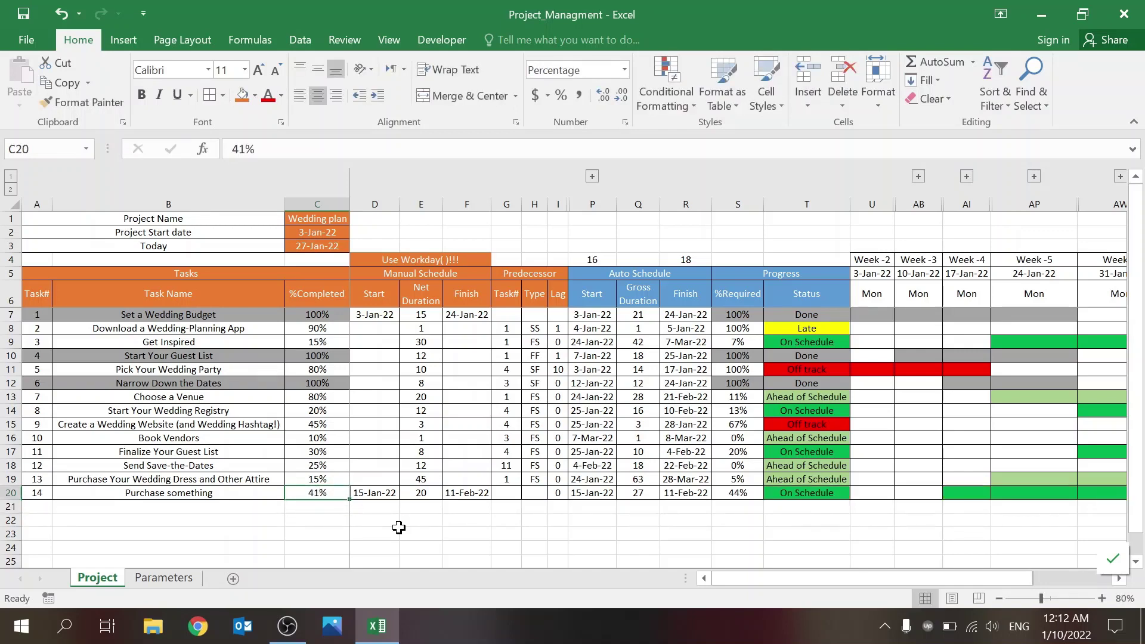
# - Set task 14's %Completed in C20 first to 50%, and finally to 75%
pyautogui.write('50')
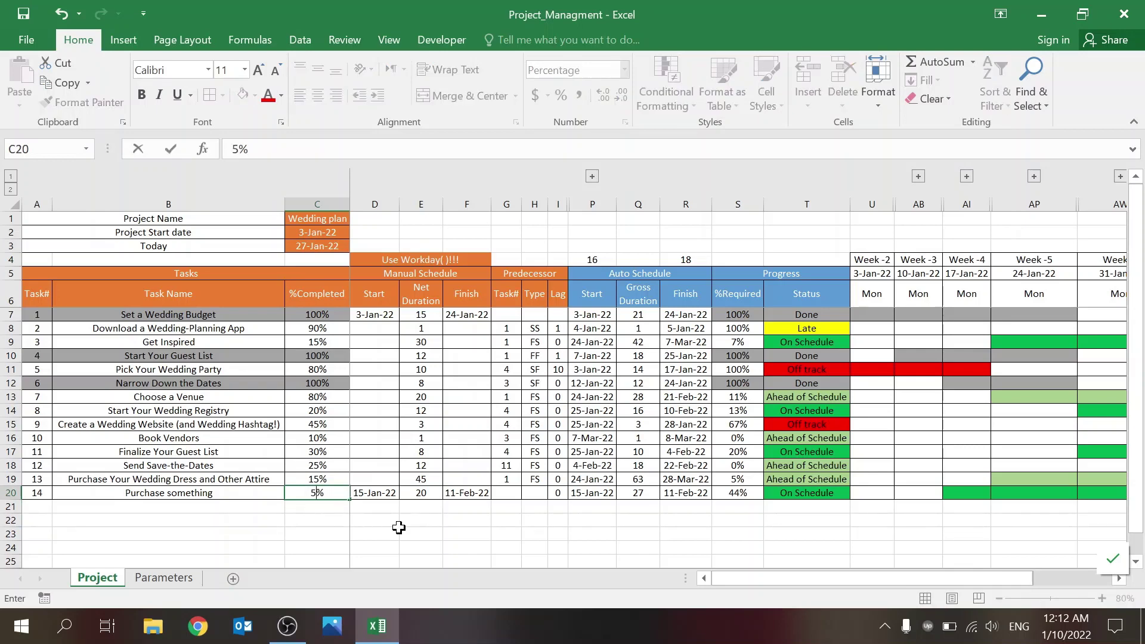
pyautogui.press('Return')
pyautogui.press('Up')
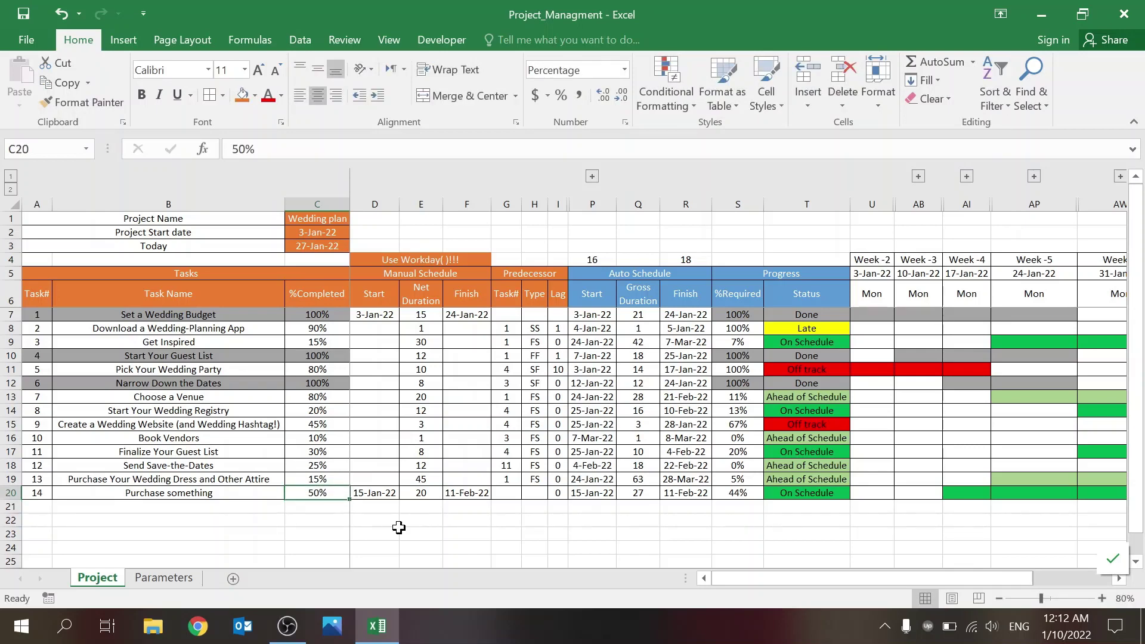
pyautogui.write('75')
pyautogui.press('Return')
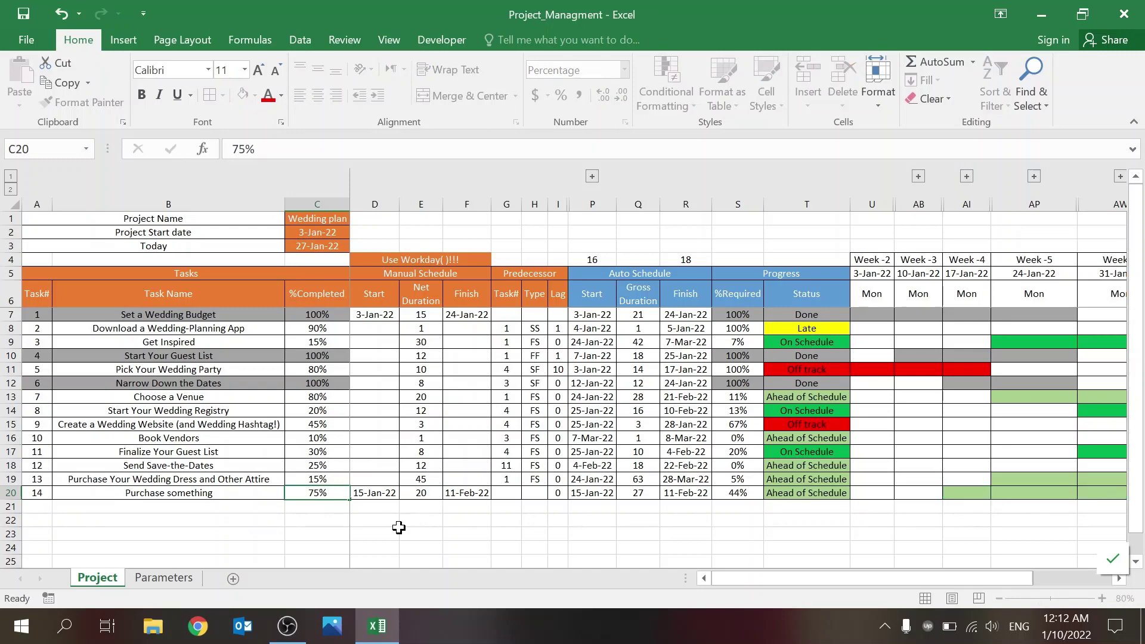
pyautogui.press('Up')
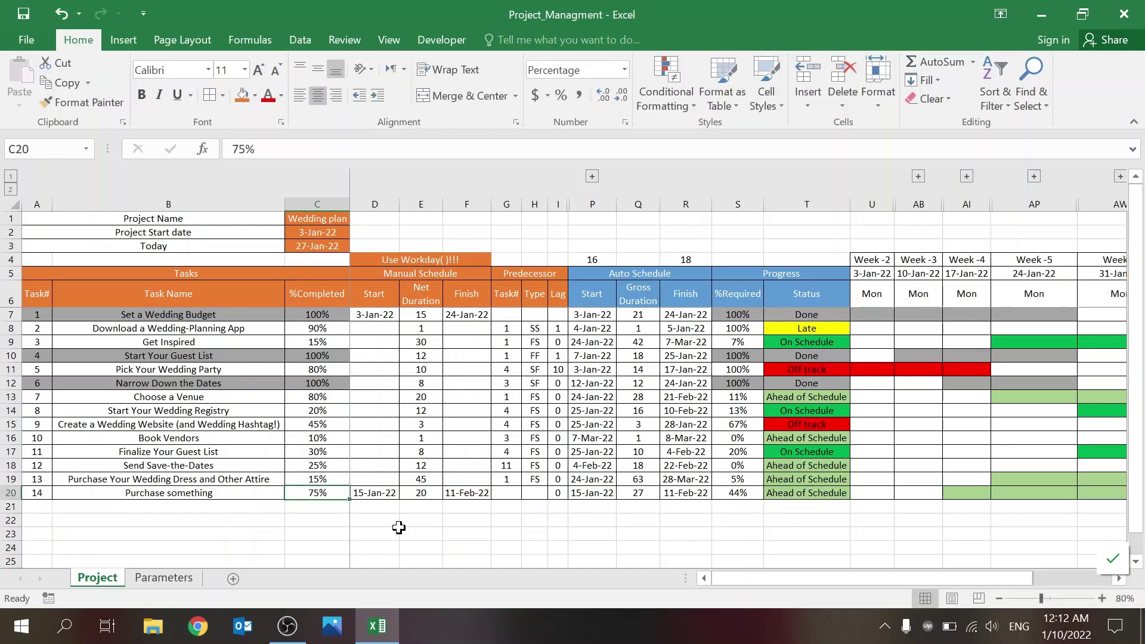